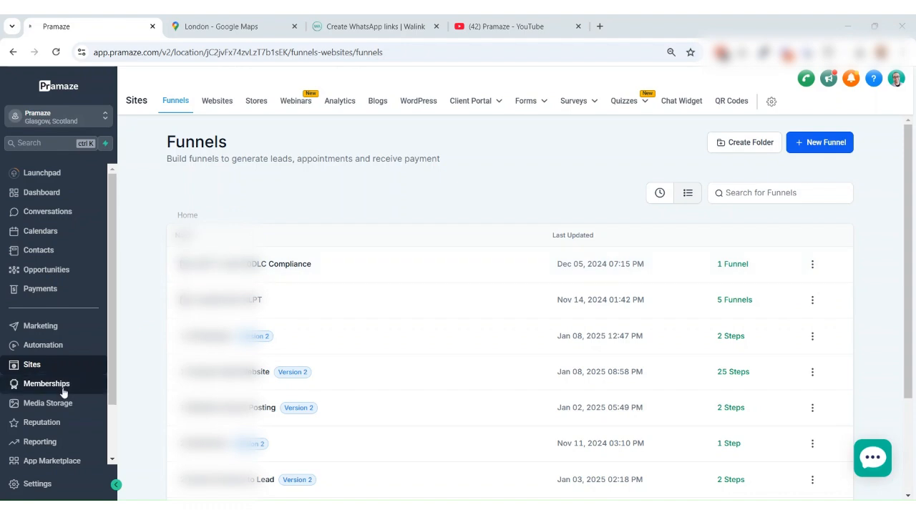
Start creating a new funnel from templates in the Sites area's funnel list
scroll(70, 390, "down", 2)
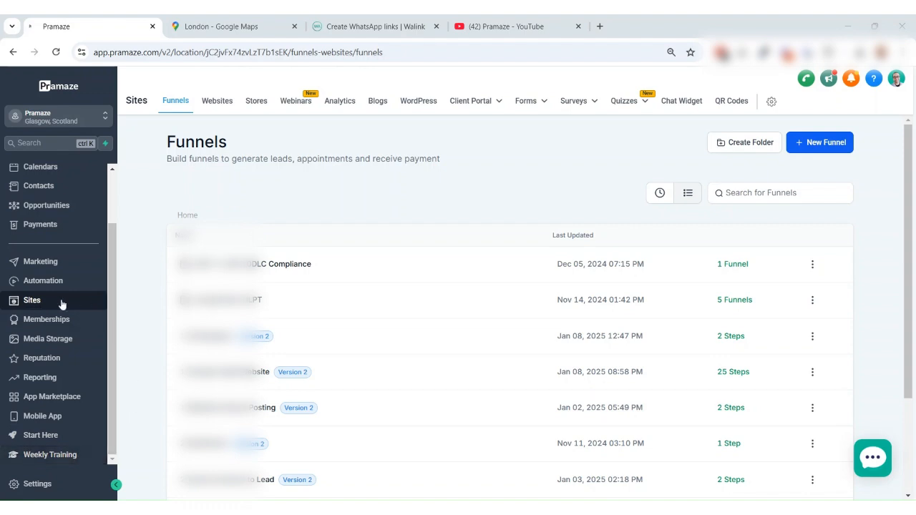
left_click(35, 305)
left_click(835, 149)
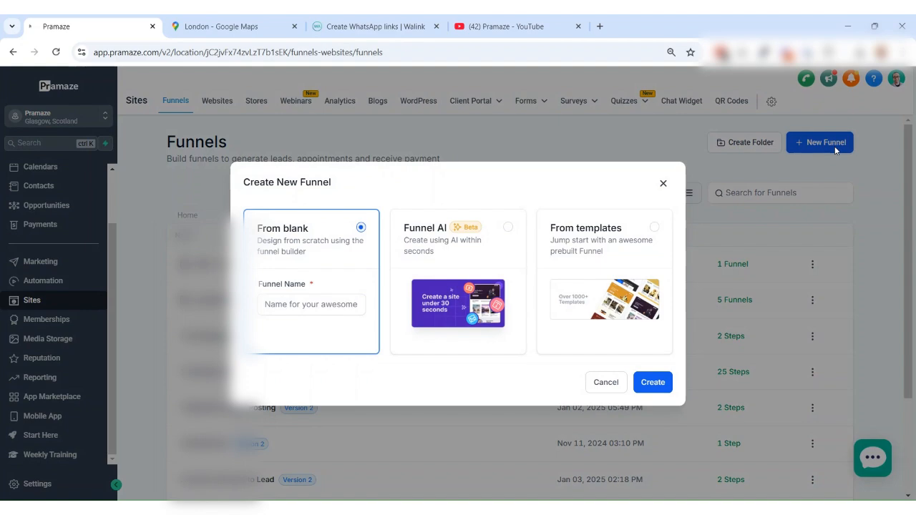
left_click(632, 238)
left_click(648, 387)
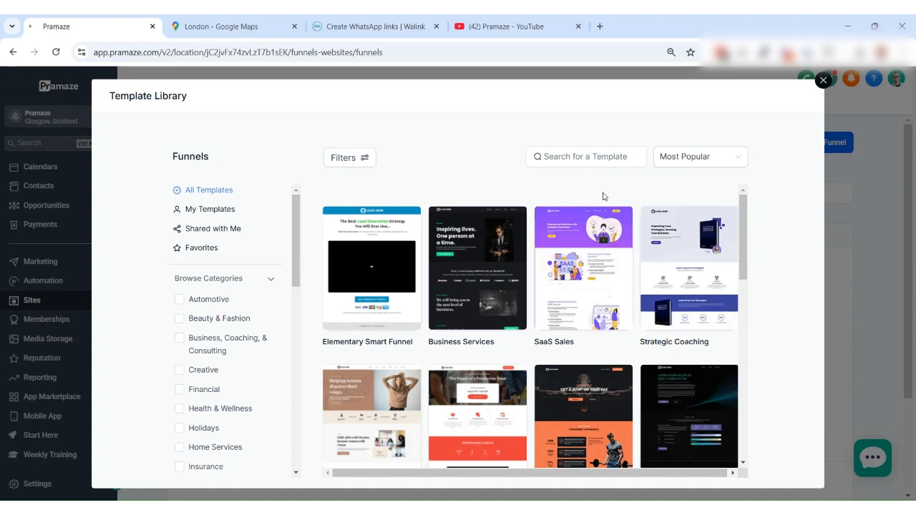
Search the template library for "digital business card" and preview the Digital Business Card / link in bio template
left_click(580, 158)
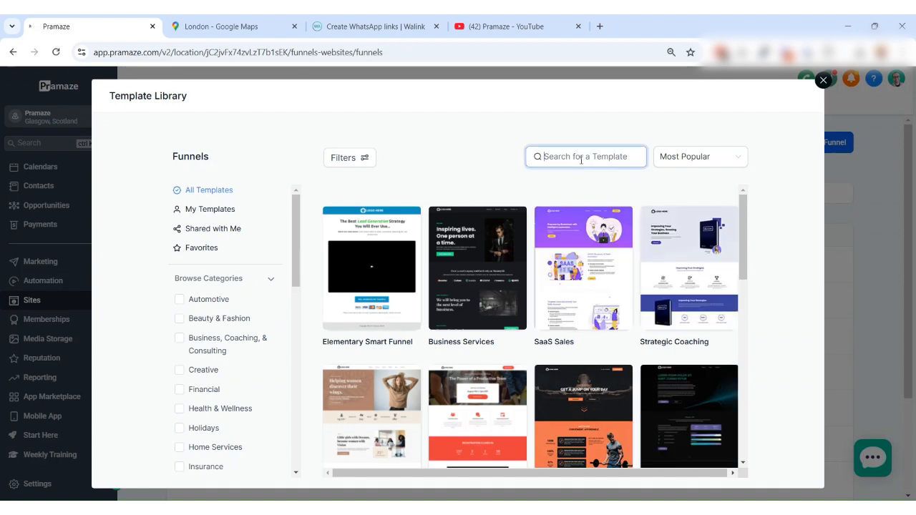
type("digital business card")
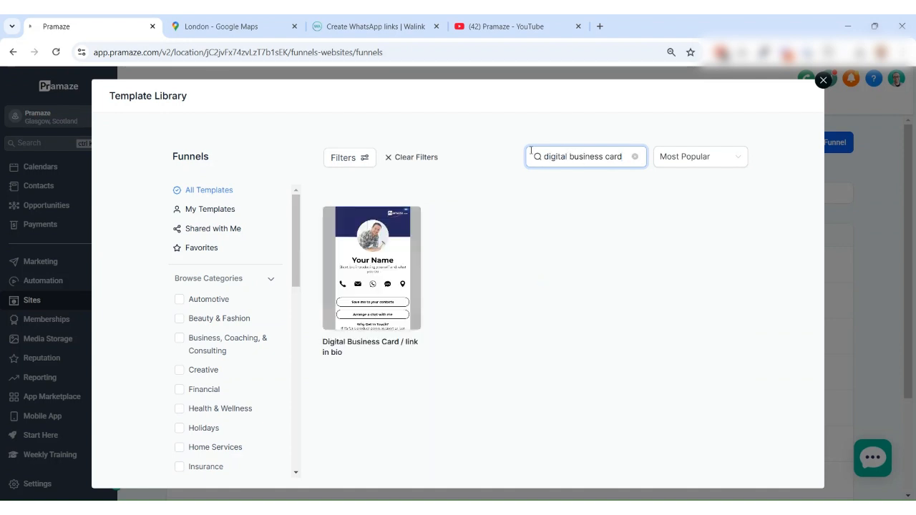
mouse_move(354, 265)
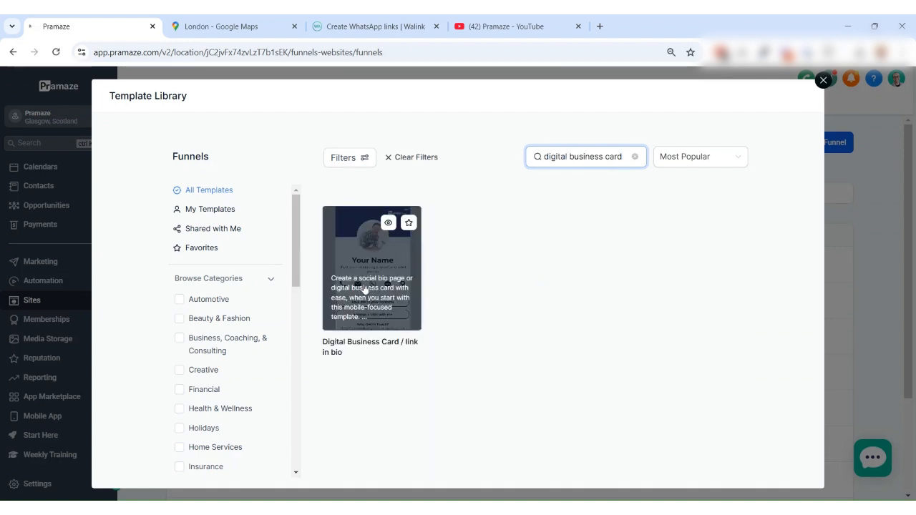
left_click(388, 224)
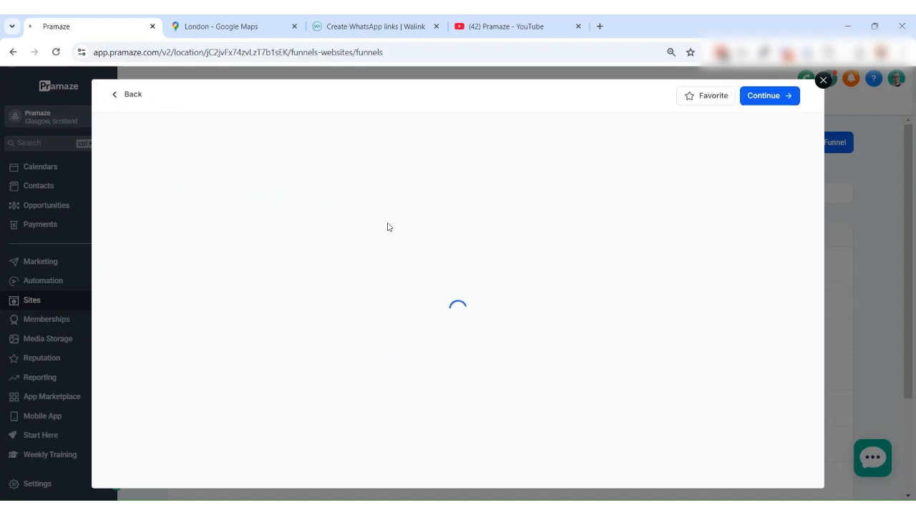
Review the previewed business card template from end to end and continue with it for the new funnel
scroll(511, 312, "down", 10)
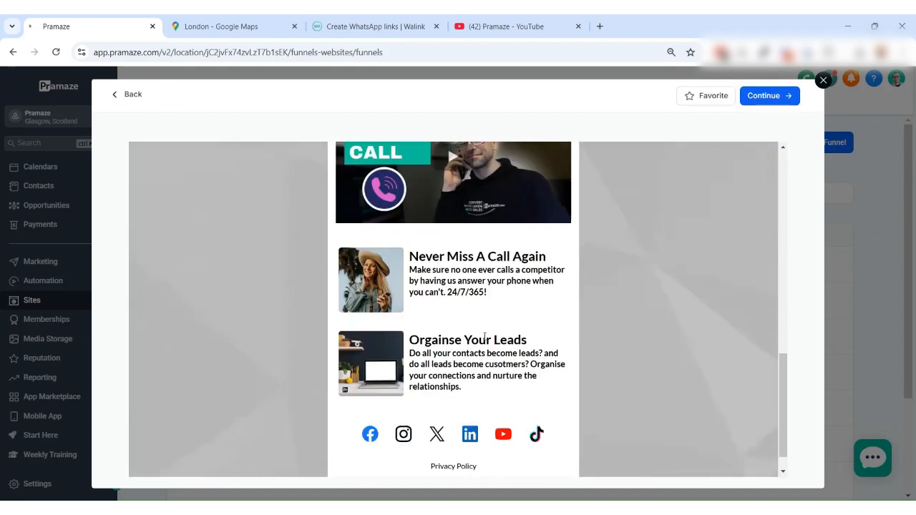
scroll(491, 339, "up", 8)
scroll(491, 340, "up", 5)
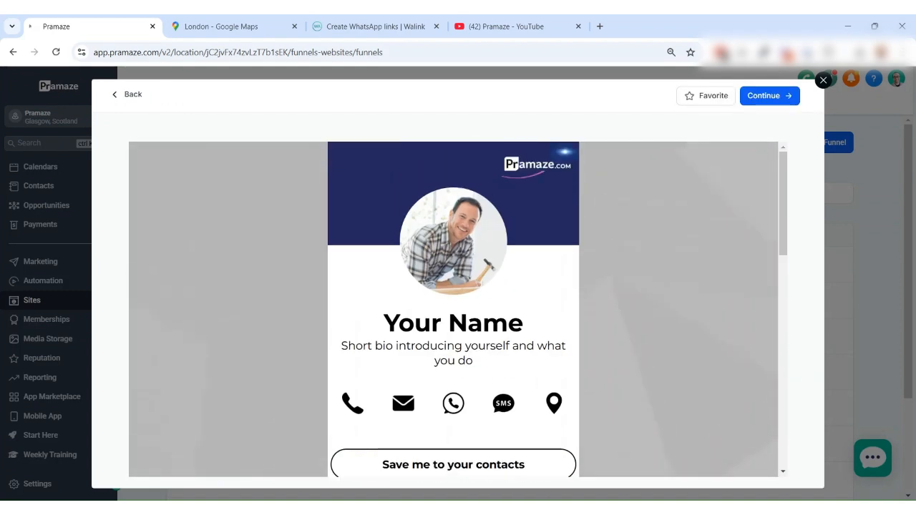
left_click(777, 97)
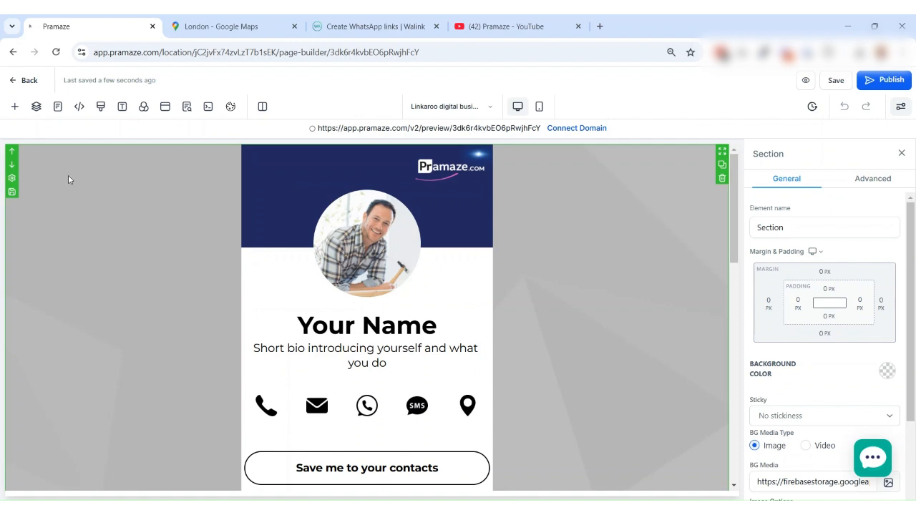
Browse the section widths, row column layouts and elements that can be added to the page
left_click(15, 107)
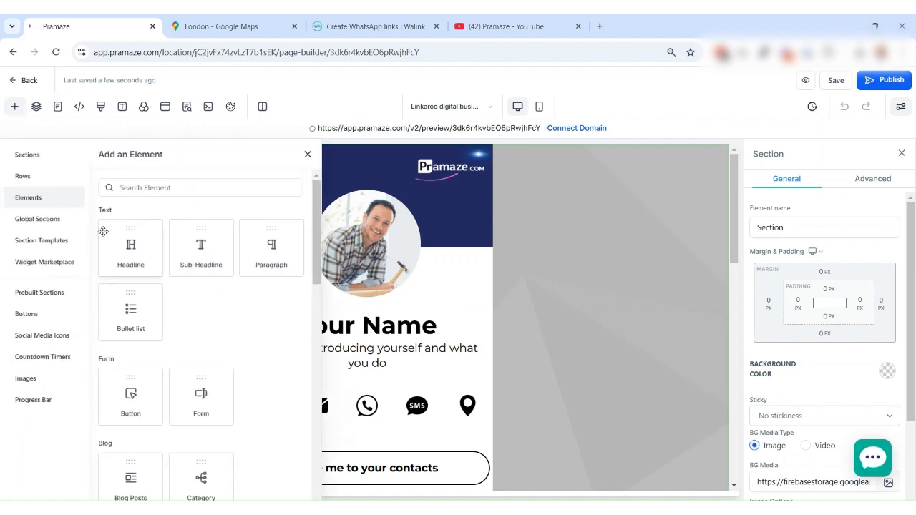
left_click(36, 159)
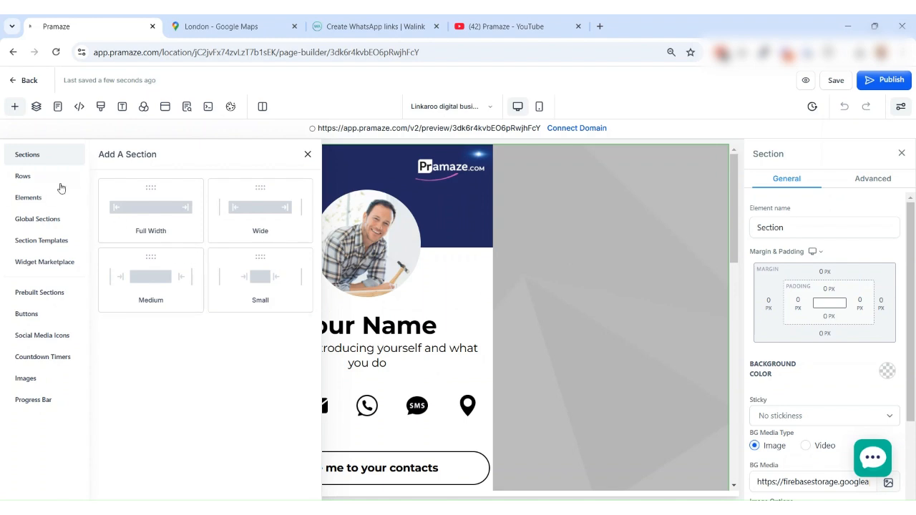
left_click(36, 184)
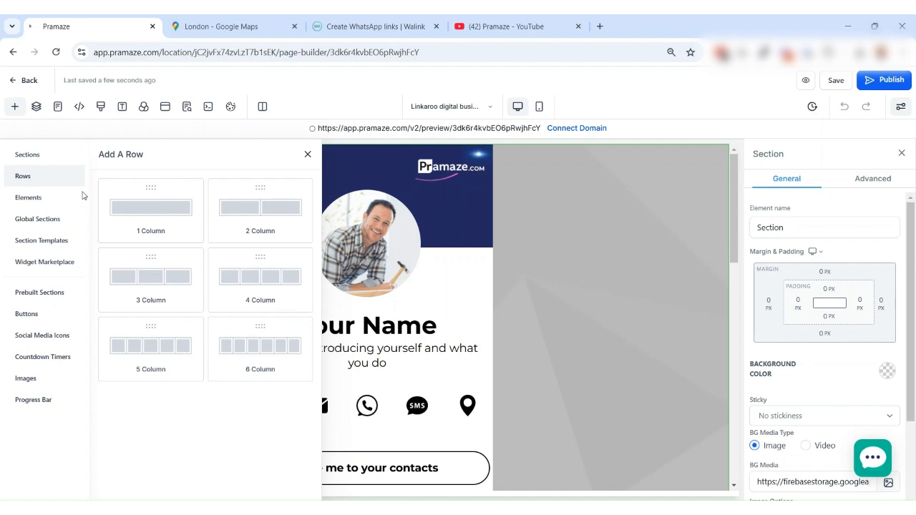
left_click(42, 200)
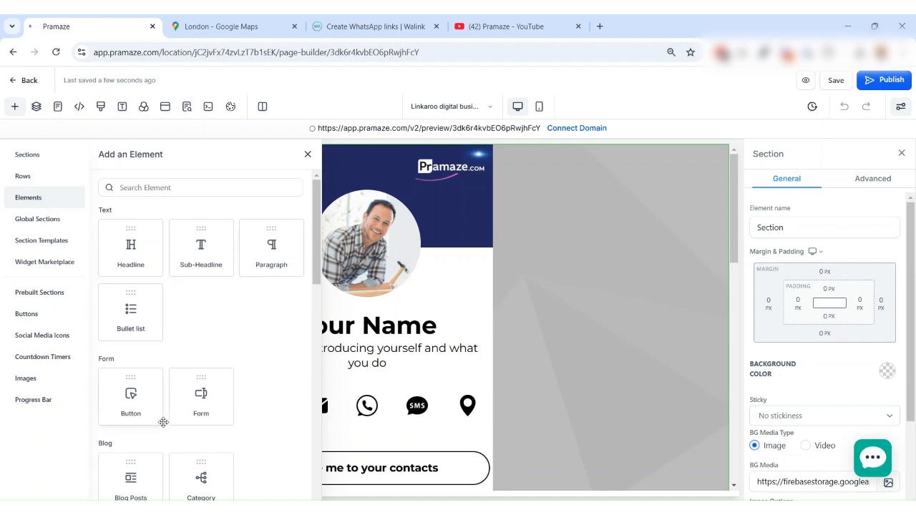
scroll(236, 404, "down", 2)
scroll(238, 404, "down", 5)
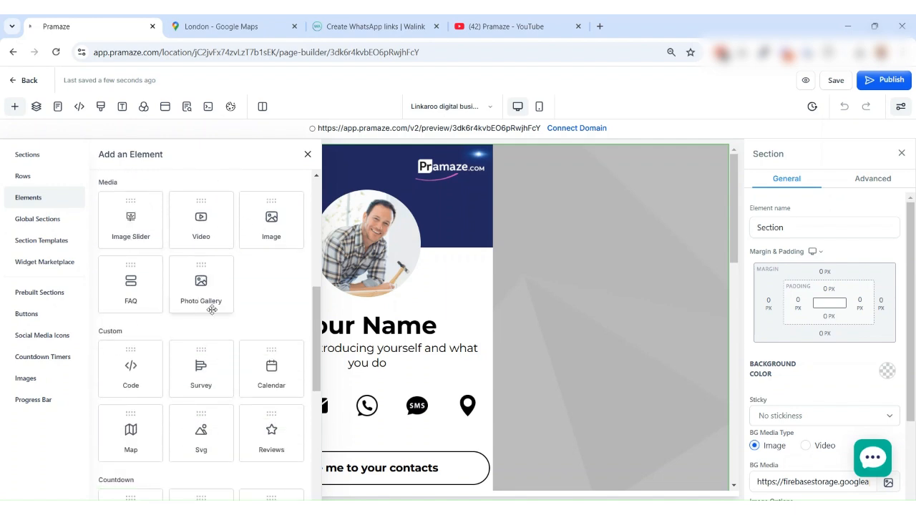
scroll(231, 311, "down", 2)
scroll(231, 310, "down", 1)
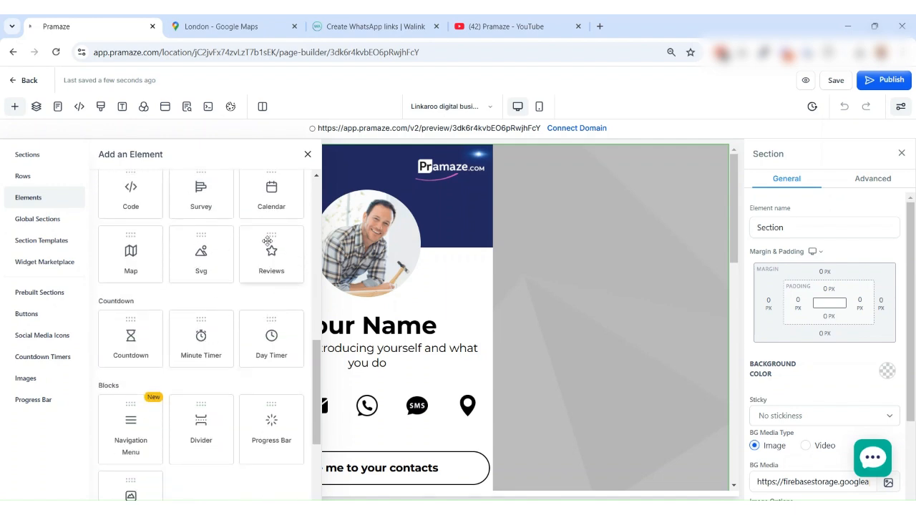
left_click(308, 155)
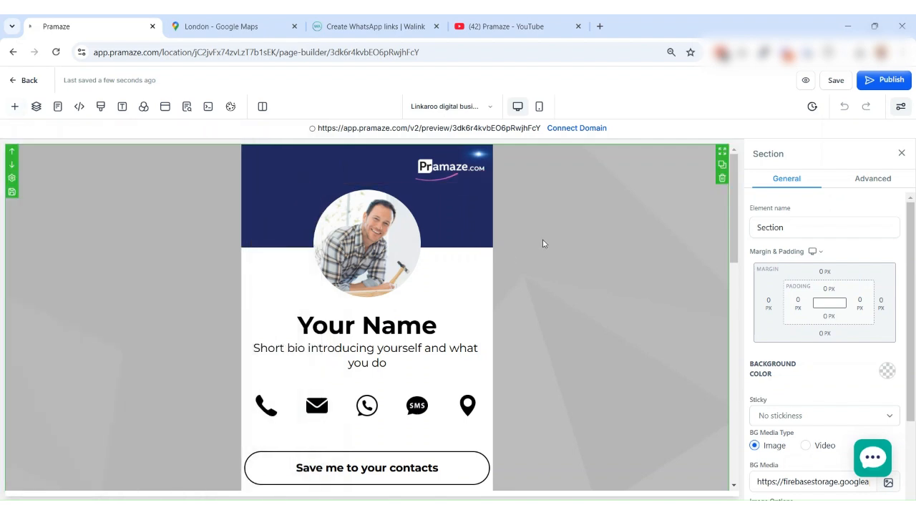
Look over the business card page and examine the profile image's general, animation and advanced settings
scroll(543, 246, "down", 4)
scroll(538, 264, "down", 7)
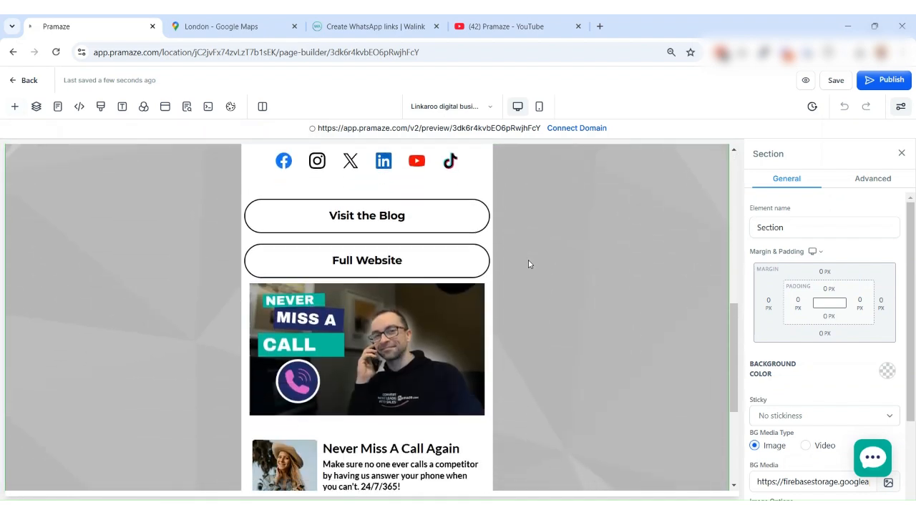
scroll(522, 285, "up", 15)
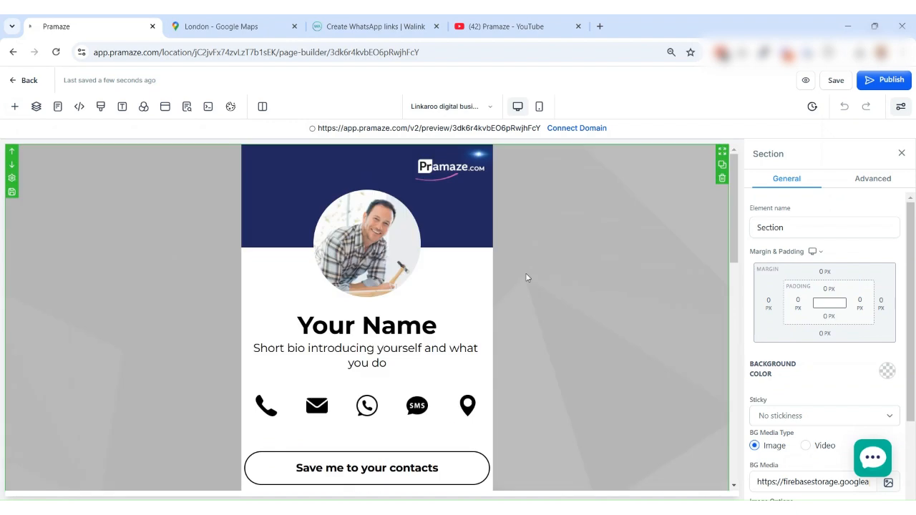
left_click(366, 246)
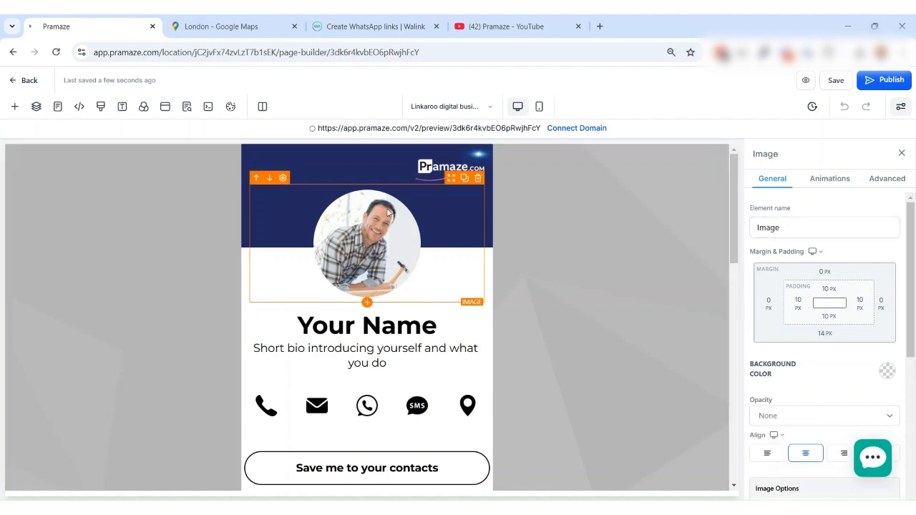
left_click(805, 221)
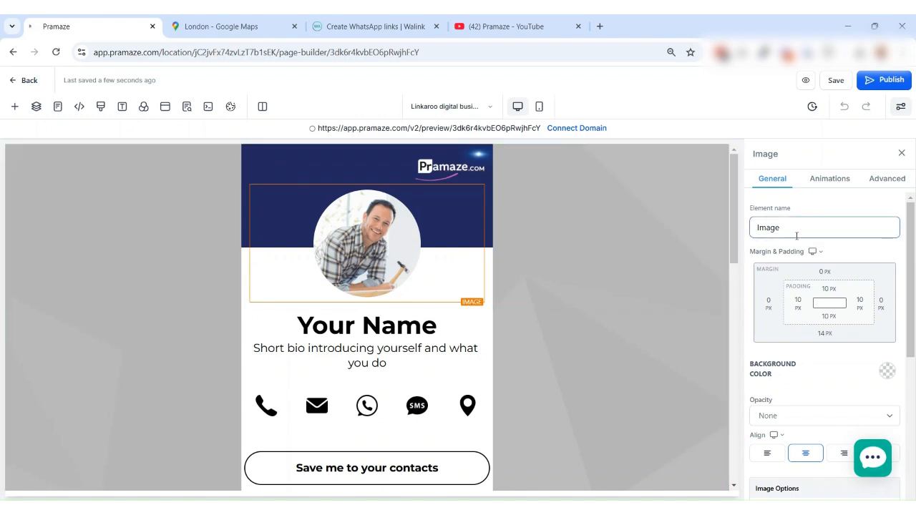
left_click_drag(781, 227, 753, 228)
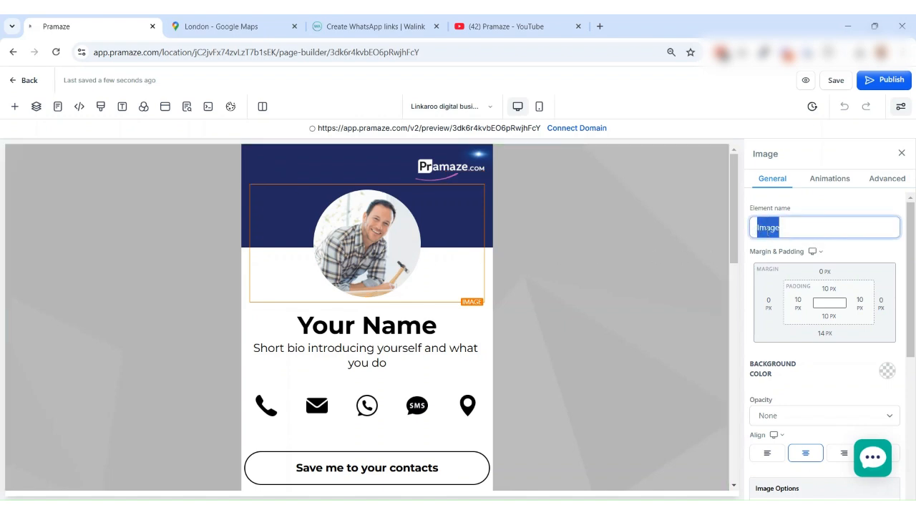
left_click(768, 229)
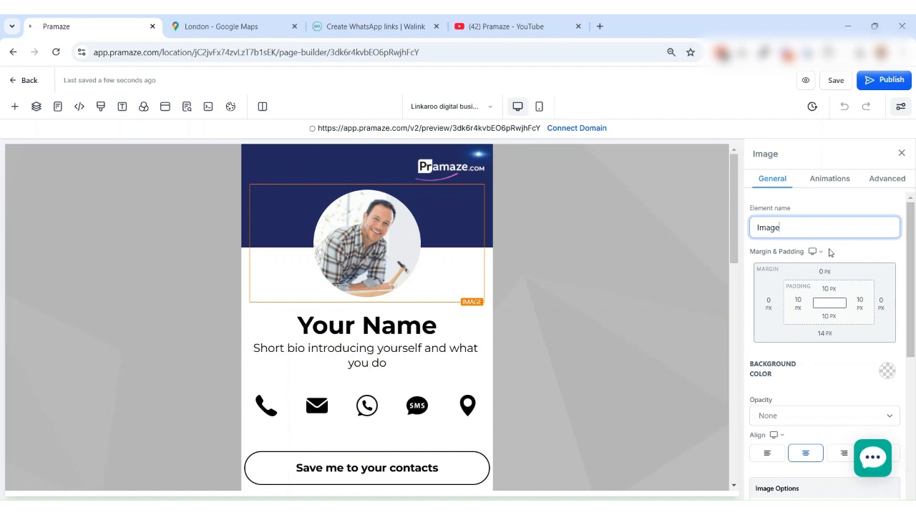
scroll(838, 286, "down", 3)
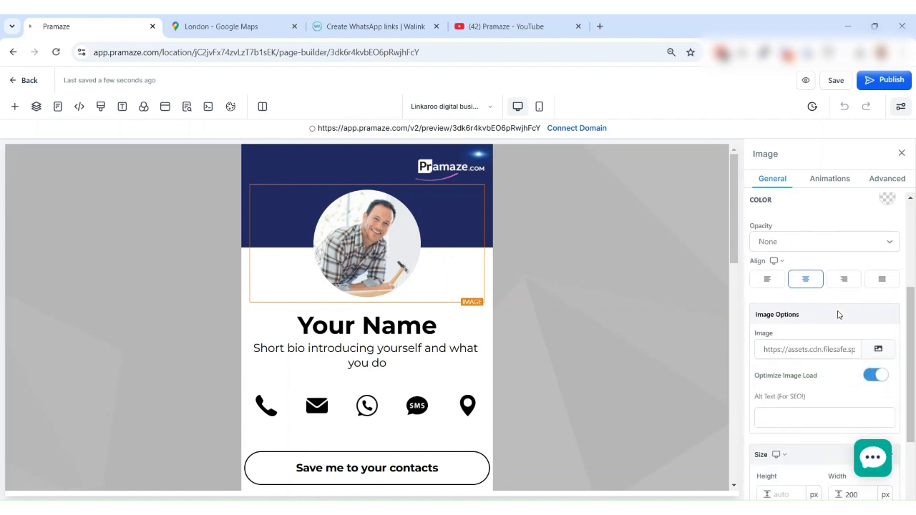
scroll(838, 315, "down", 2)
scroll(830, 315, "up", 5)
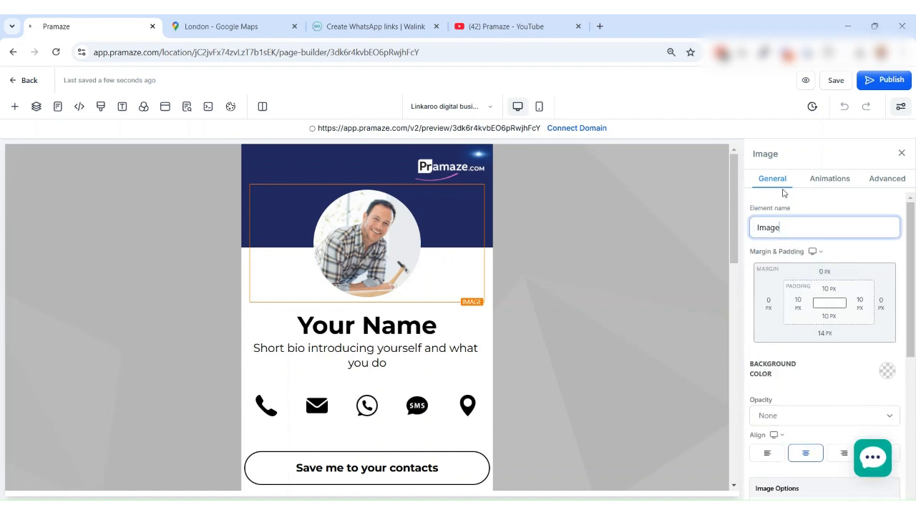
left_click(832, 180)
left_click(874, 183)
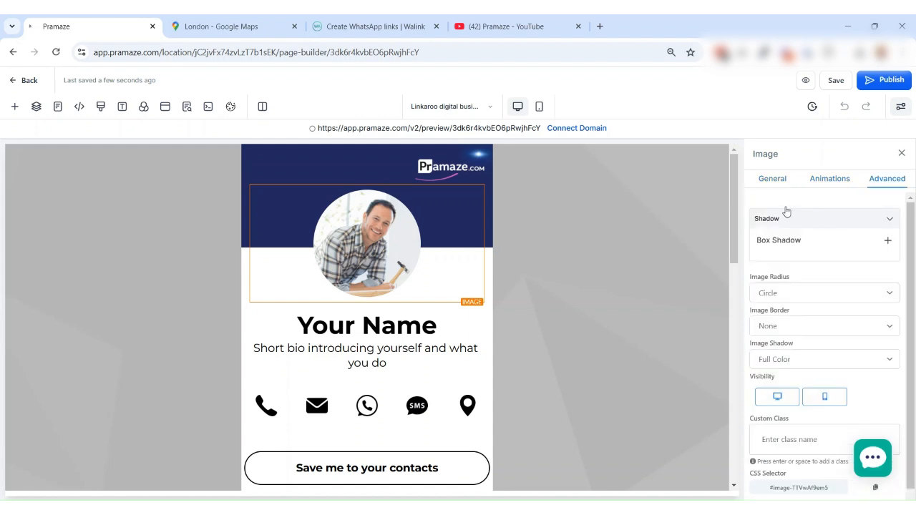
left_click(773, 179)
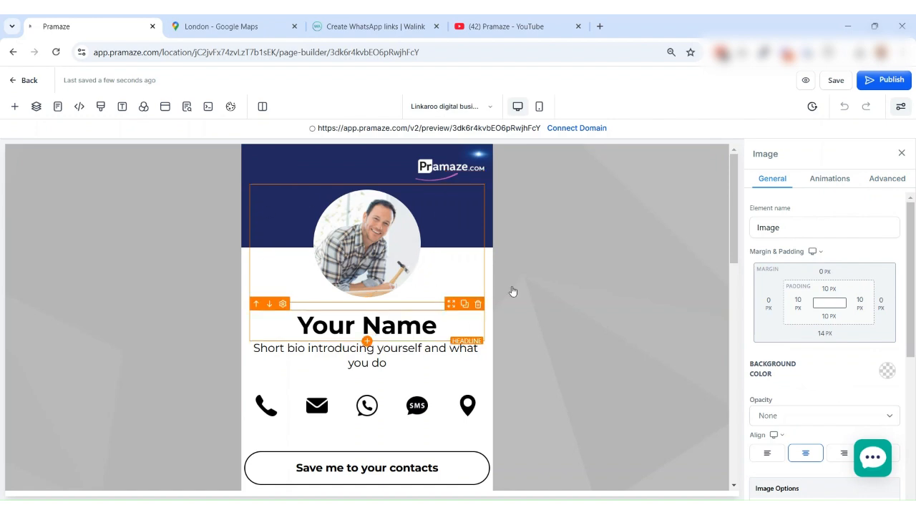
Review the "Your Name" headline's general settings and append the sample text "erwrwrt" to the headline
left_click(387, 334)
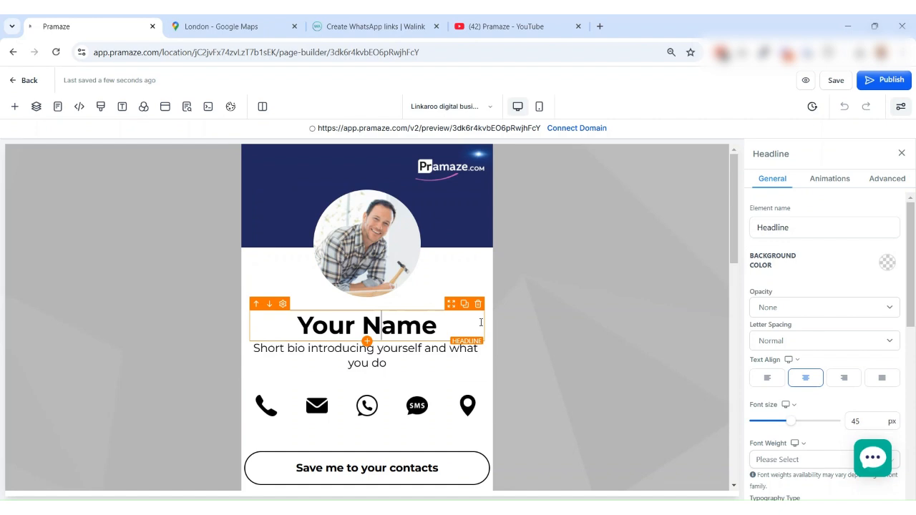
scroll(807, 272, "down", 4)
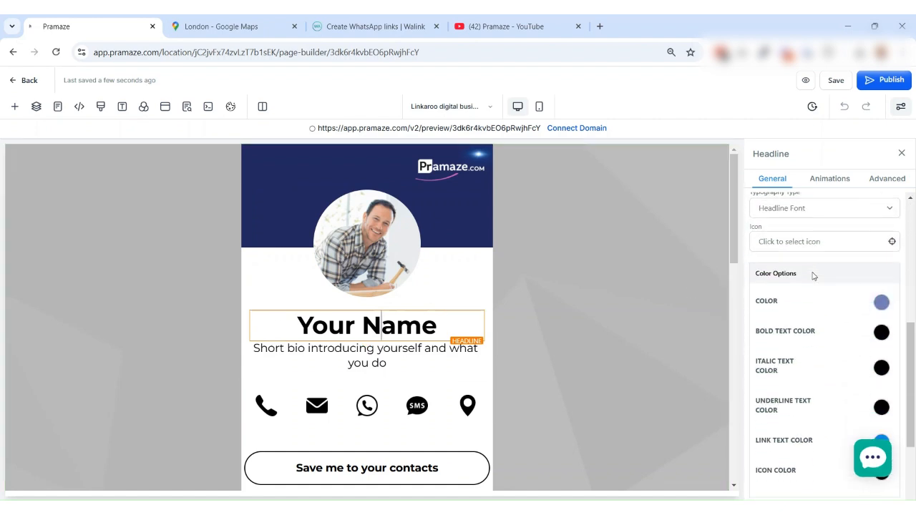
scroll(812, 279, "down", 2)
scroll(812, 280, "up", 7)
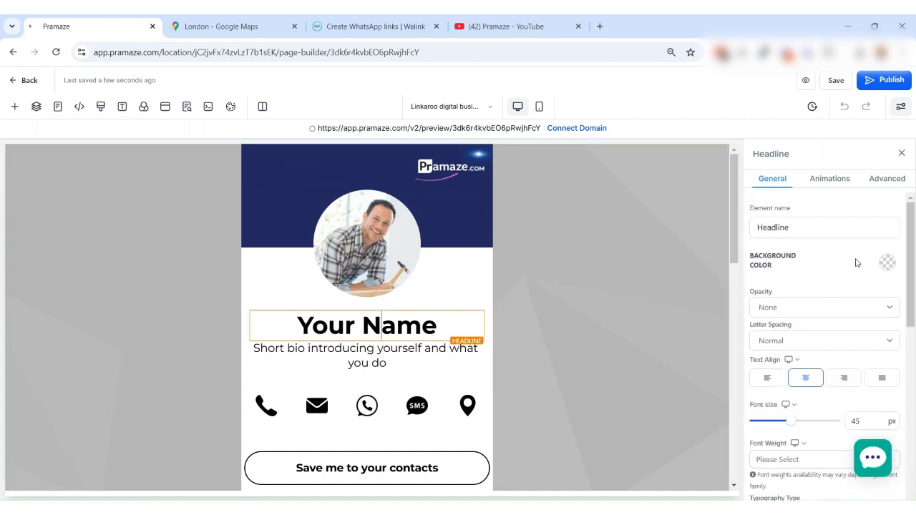
left_click(440, 326)
type("erwrwrt")
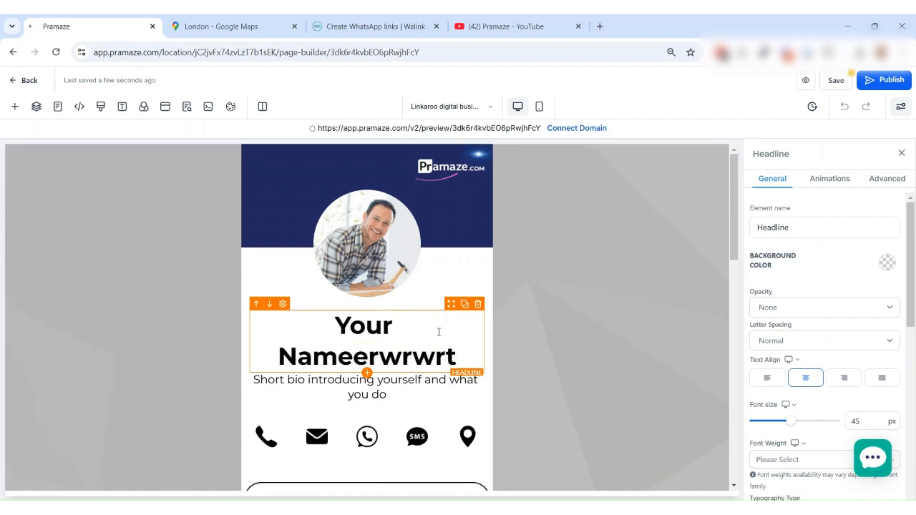
left_click(604, 317)
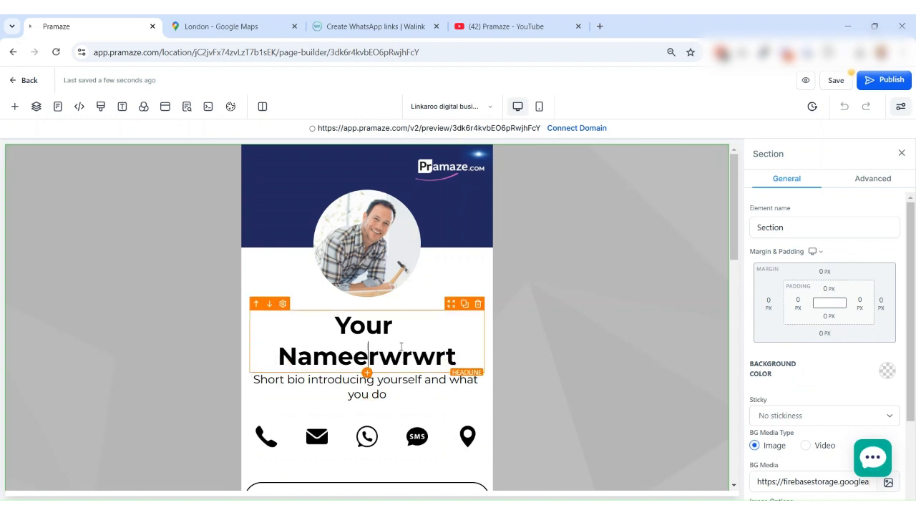
Set the "Your Name" headline's font size to 40 px and remove the sample text "erwrwrt" from it
left_click(369, 355)
scroll(825, 342, "down", 1)
scroll(825, 344, "down", 1)
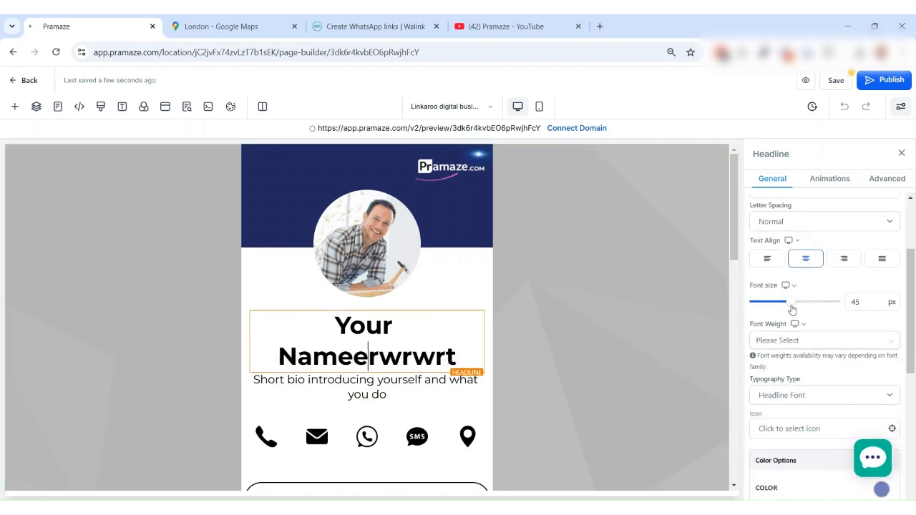
left_click_drag(789, 307, 778, 309)
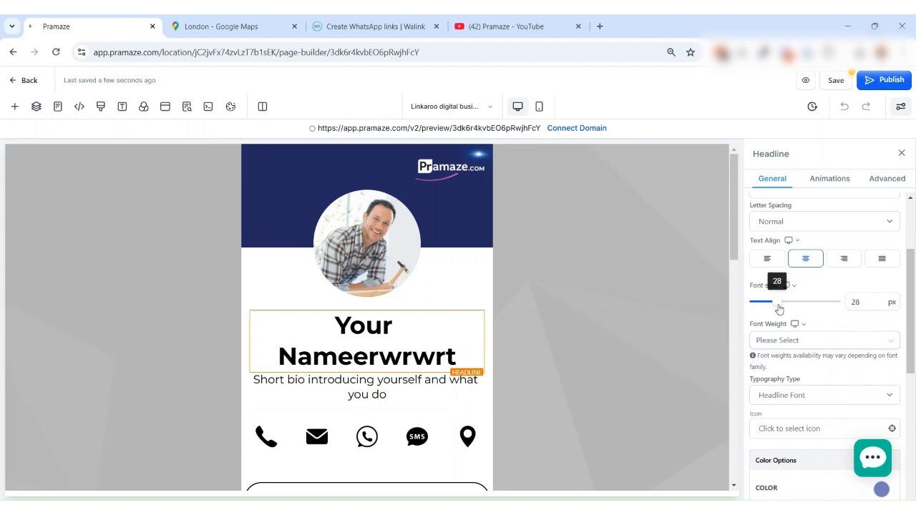
left_click_drag(789, 308, 812, 315)
double_click(853, 302)
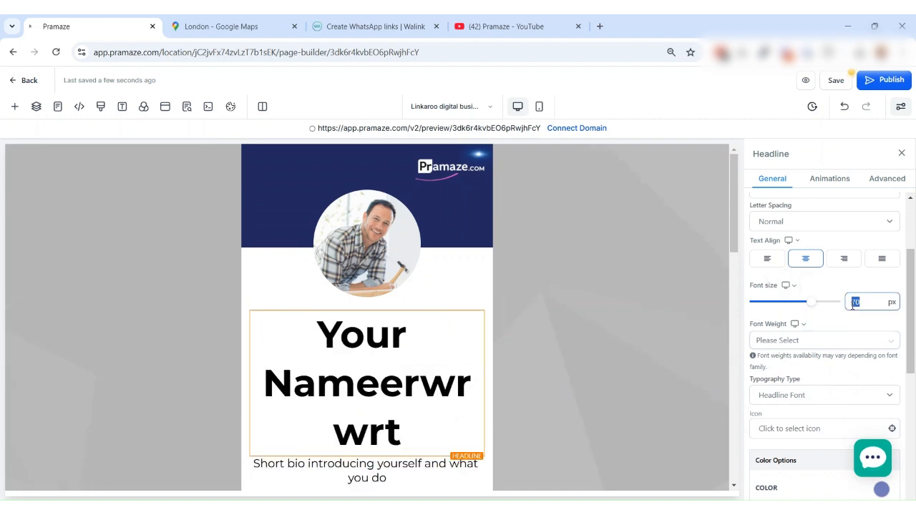
type("40")
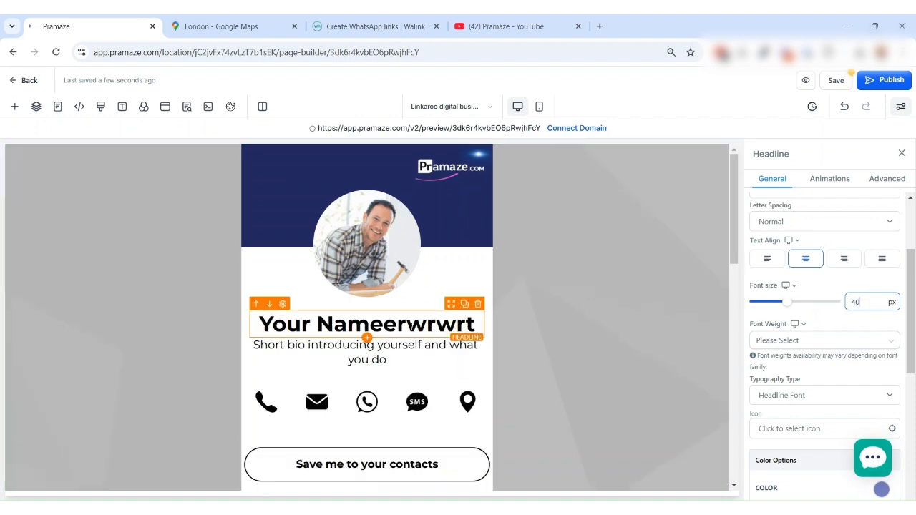
left_click_drag(384, 324, 506, 327)
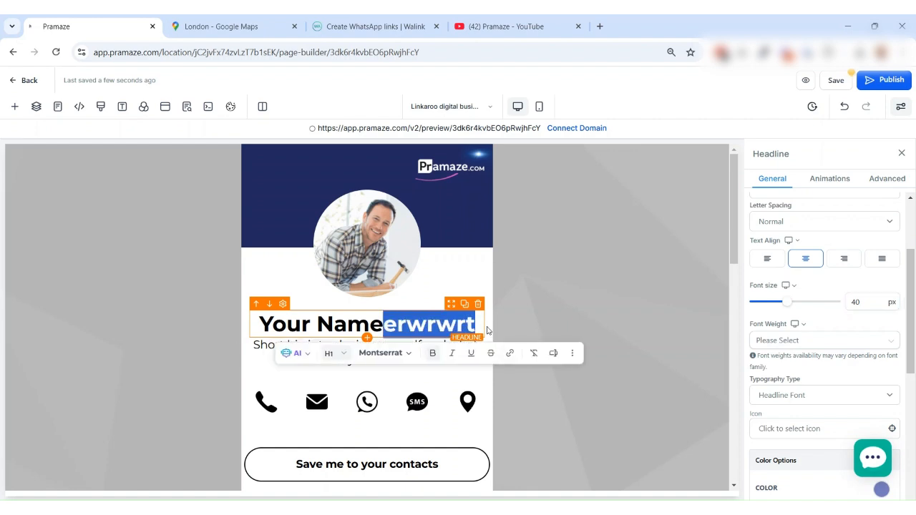
key("BackSpace")
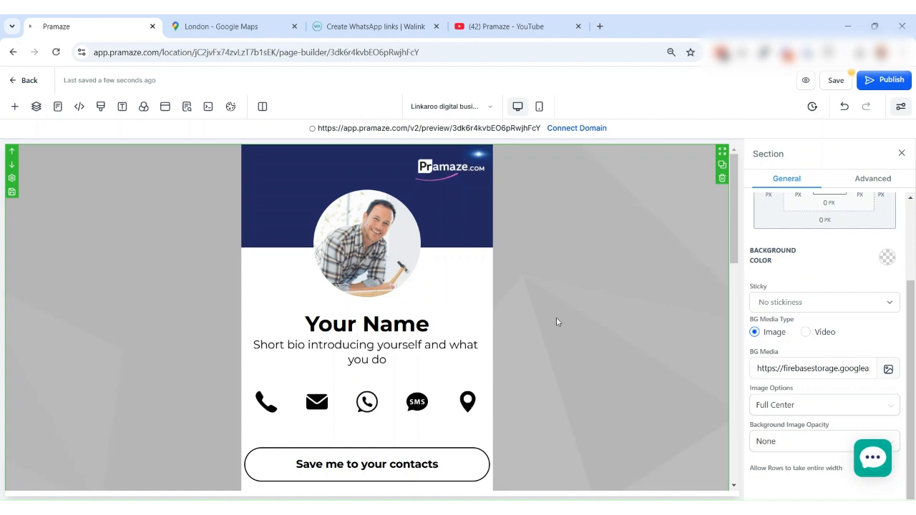
Replace the profile image with Linkaroo image (2).png from the media storage
left_click(383, 258)
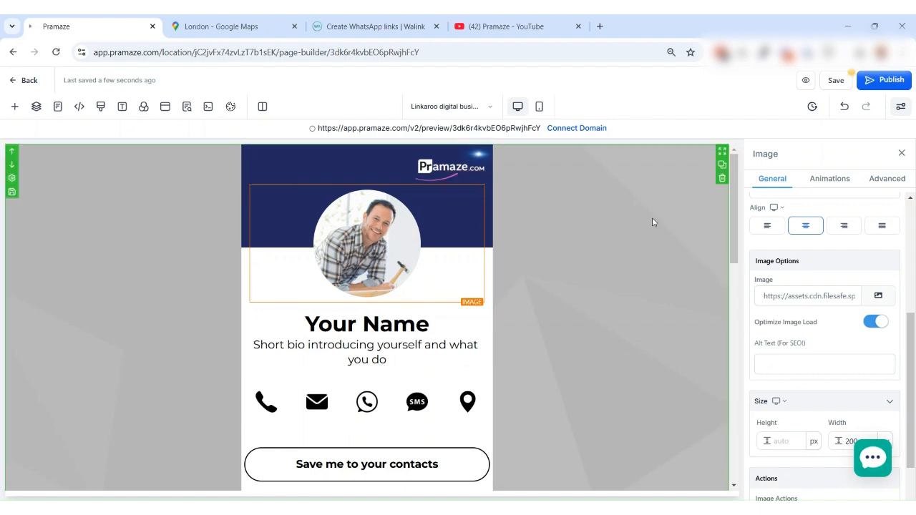
scroll(809, 266, "up", 3)
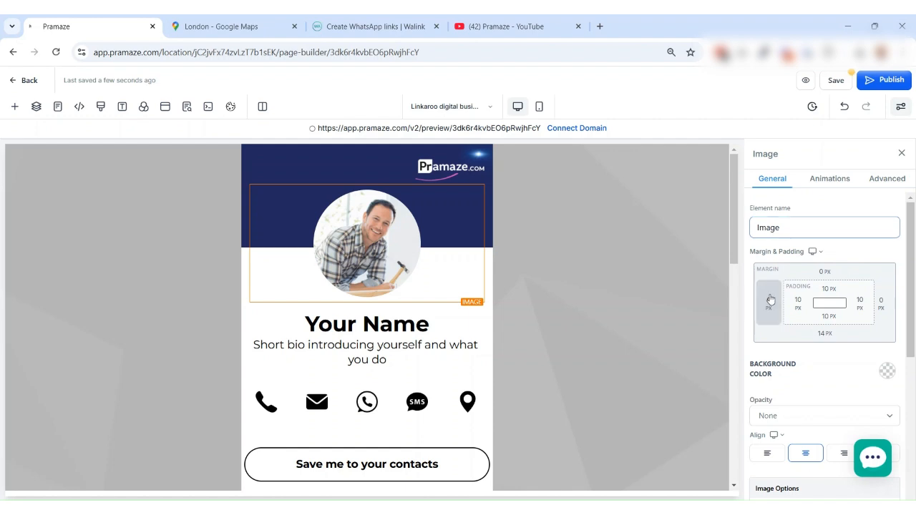
scroll(807, 295, "down", 3)
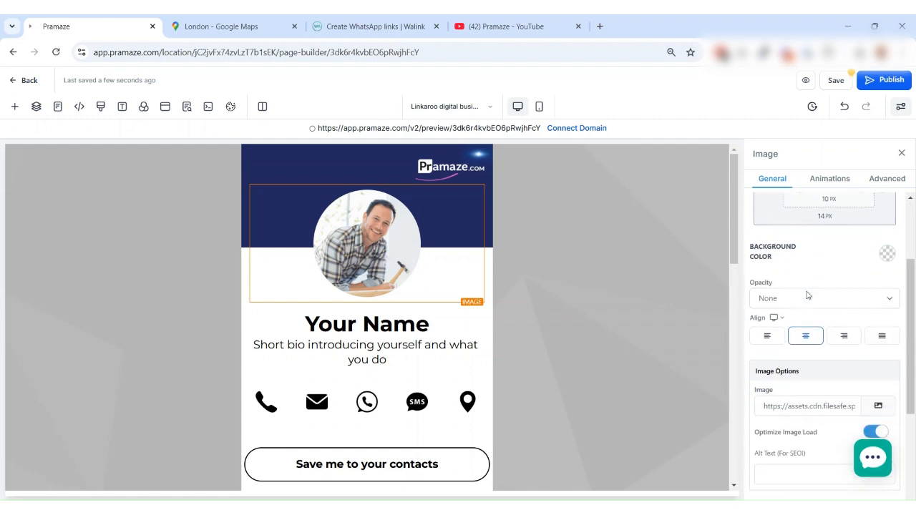
left_click_drag(773, 277, 752, 273)
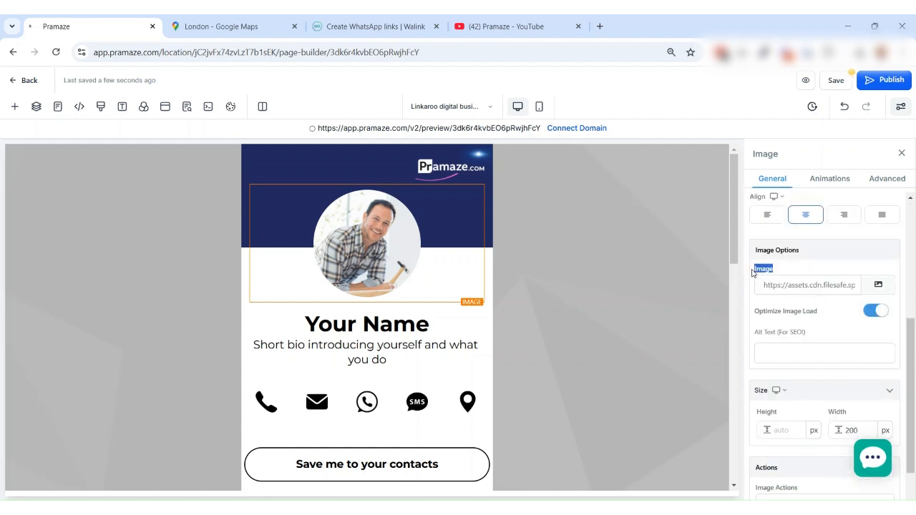
left_click(879, 286)
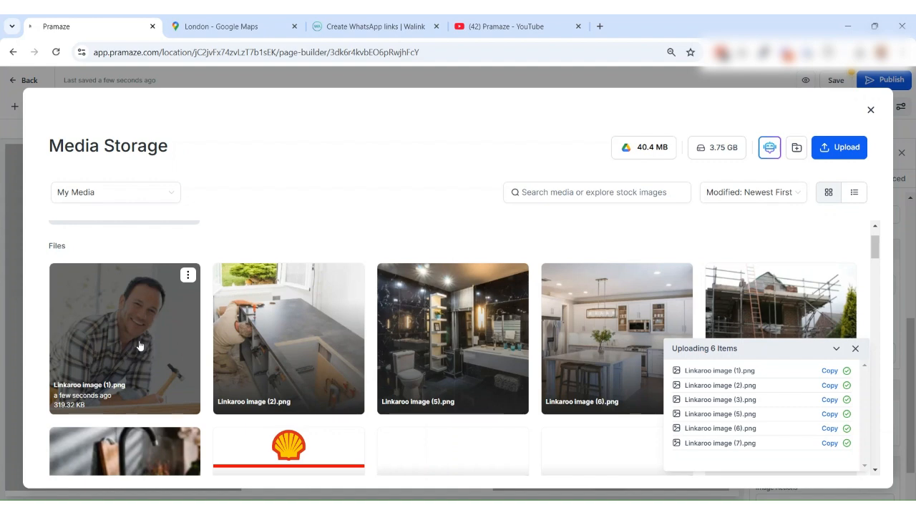
scroll(143, 340, "down", 1)
scroll(143, 340, "up", 1)
left_click(315, 337)
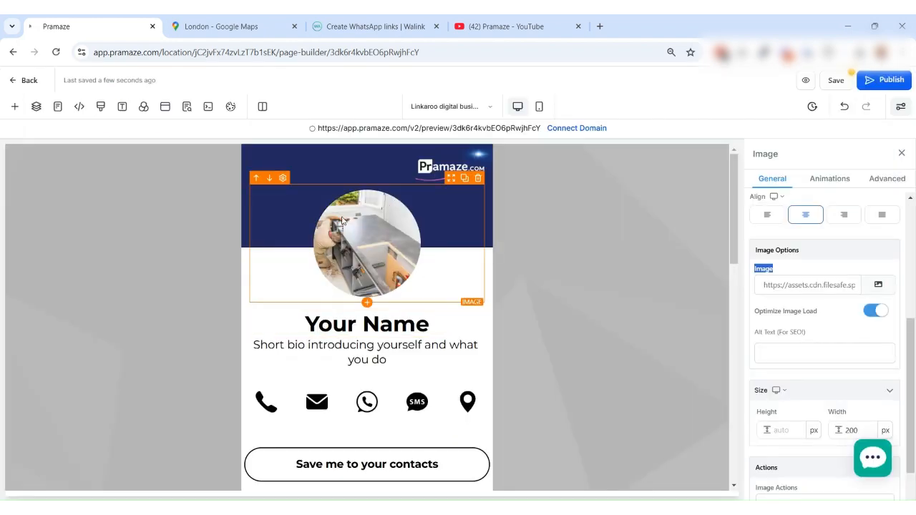
Try the None image radius on the profile image and set it back to Circle
left_click(885, 183)
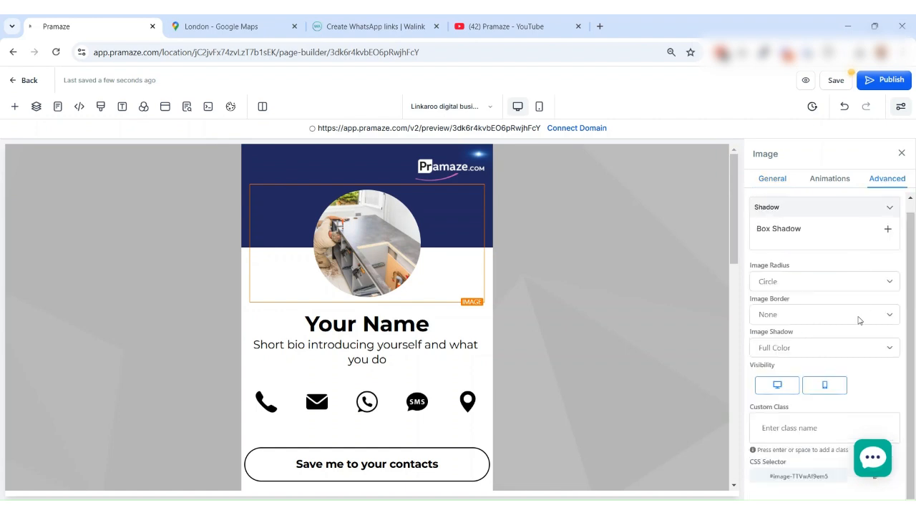
left_click_drag(805, 266, 746, 269)
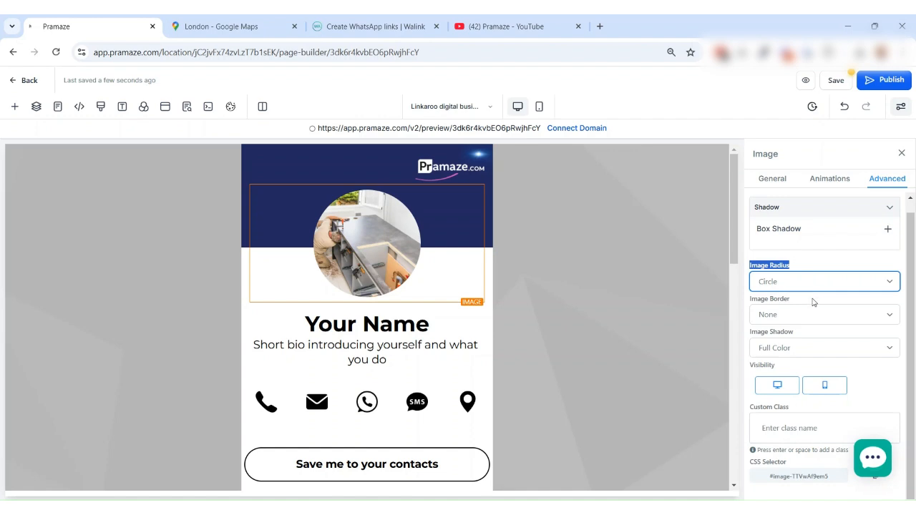
key("Up")
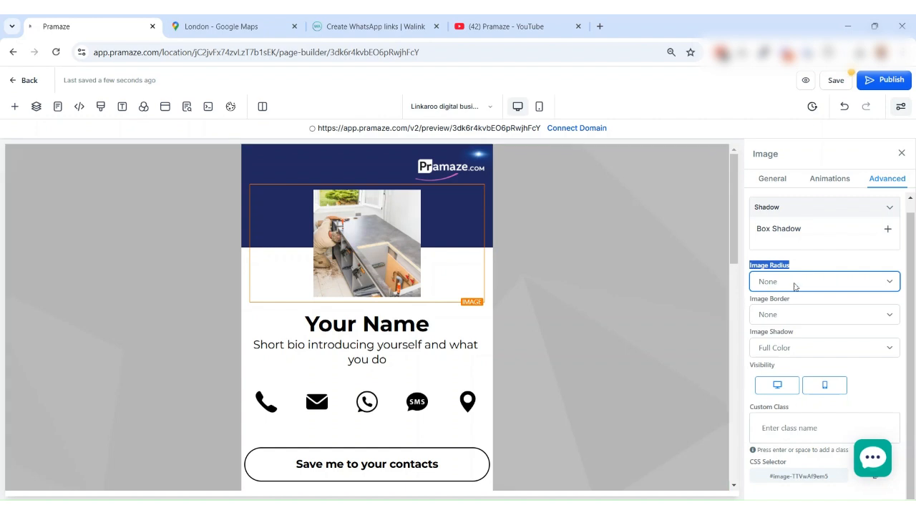
key("Down")
key("Down")
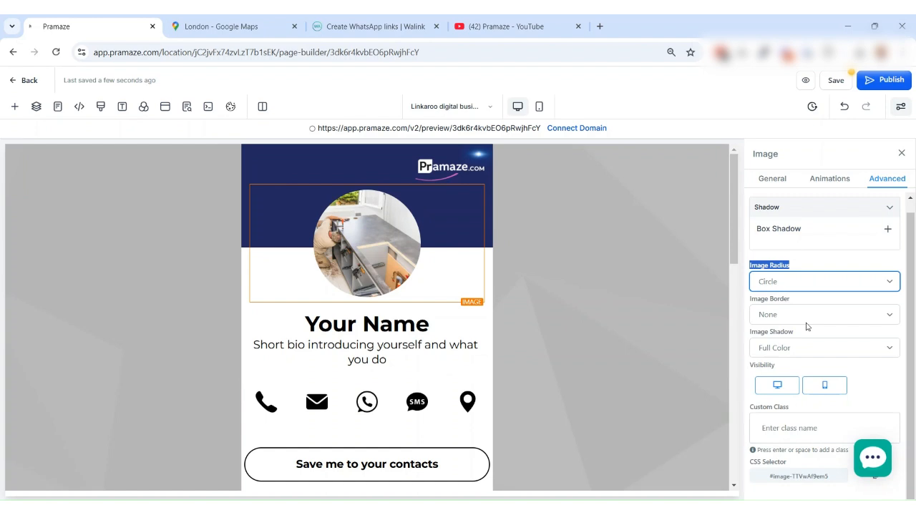
Review the profile image's entrance animations, its general settings and the available image actions
left_click(820, 180)
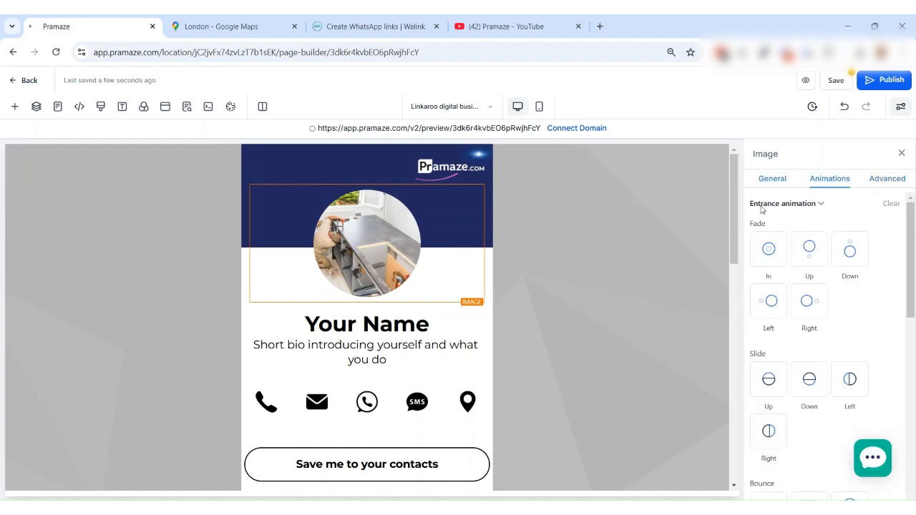
left_click(772, 179)
scroll(802, 269, "down", 3)
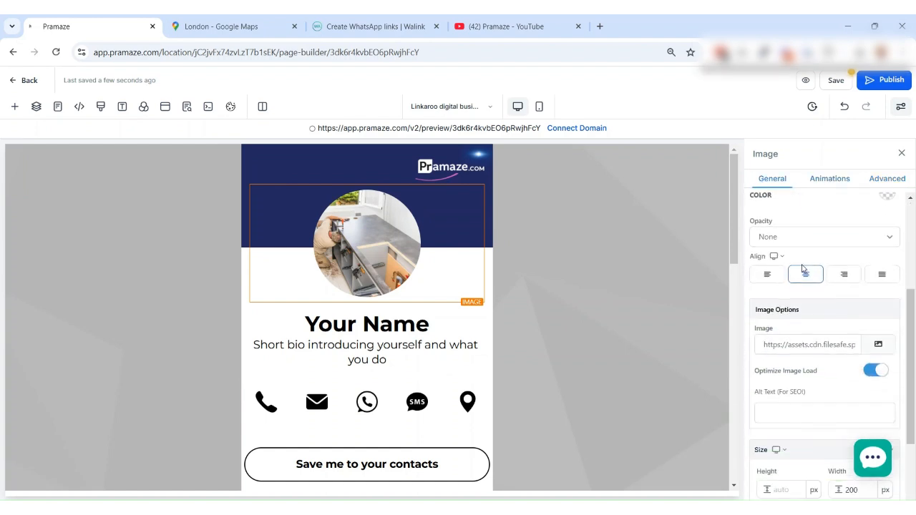
scroll(802, 269, "up", 3)
scroll(801, 266, "down", 4)
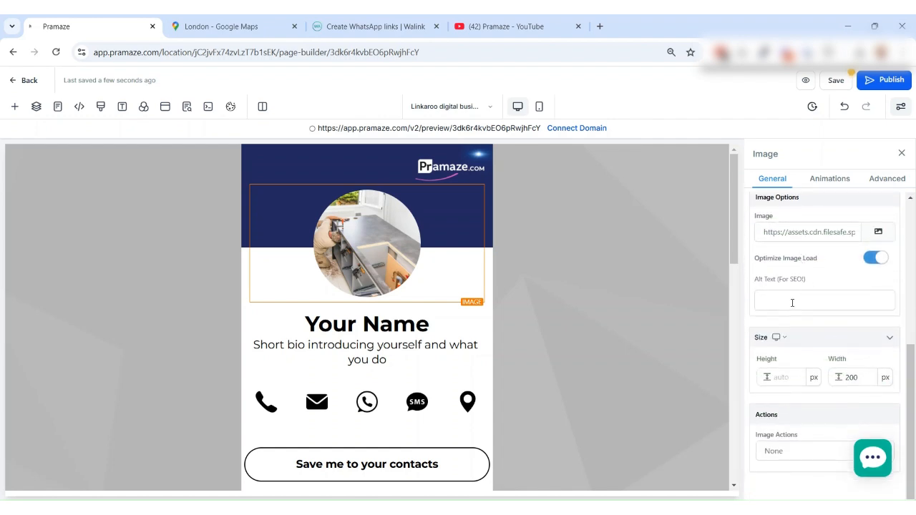
left_click(805, 456)
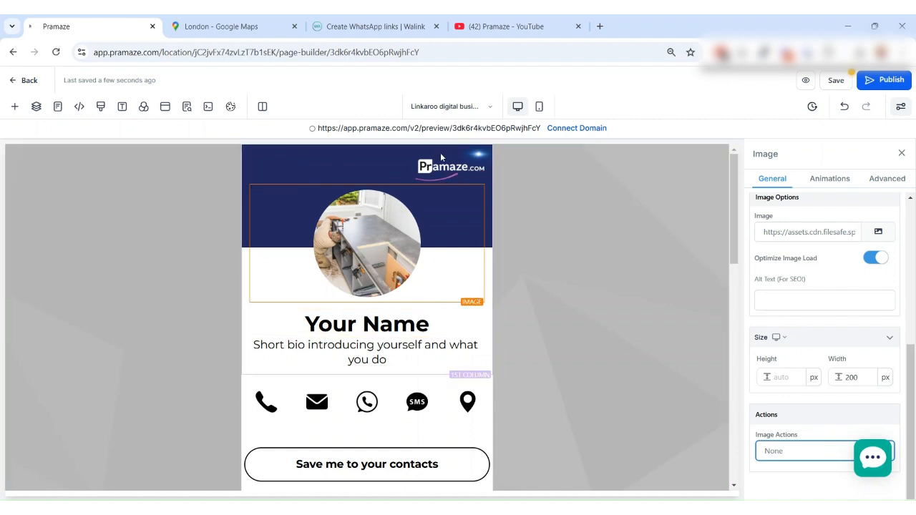
Replace the background image of the header's 1st Column with Linkaroo image (7).png
left_click(336, 163)
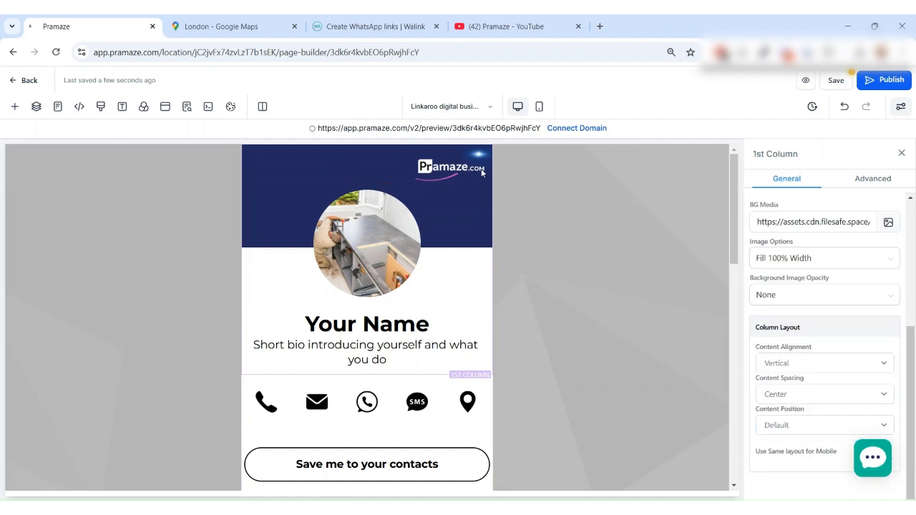
scroll(786, 199, "up", 3)
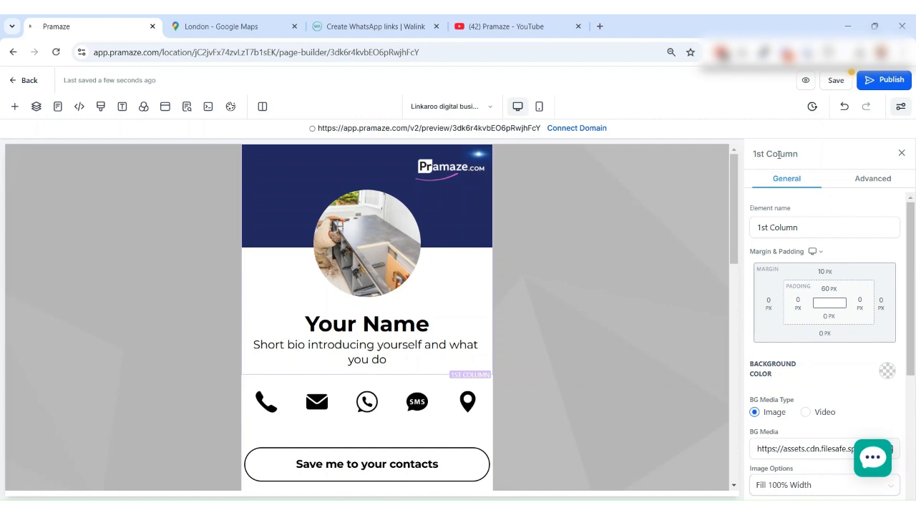
scroll(865, 239, "down", 5)
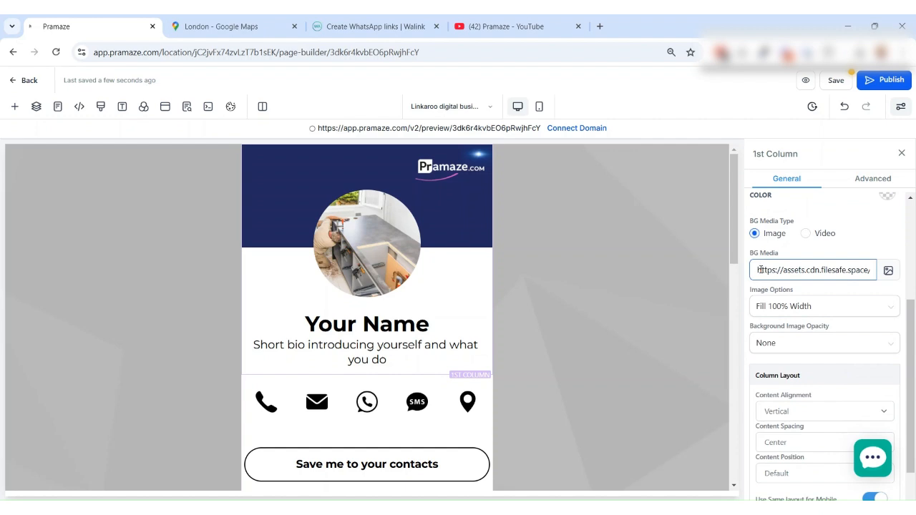
left_click_drag(762, 270, 880, 272)
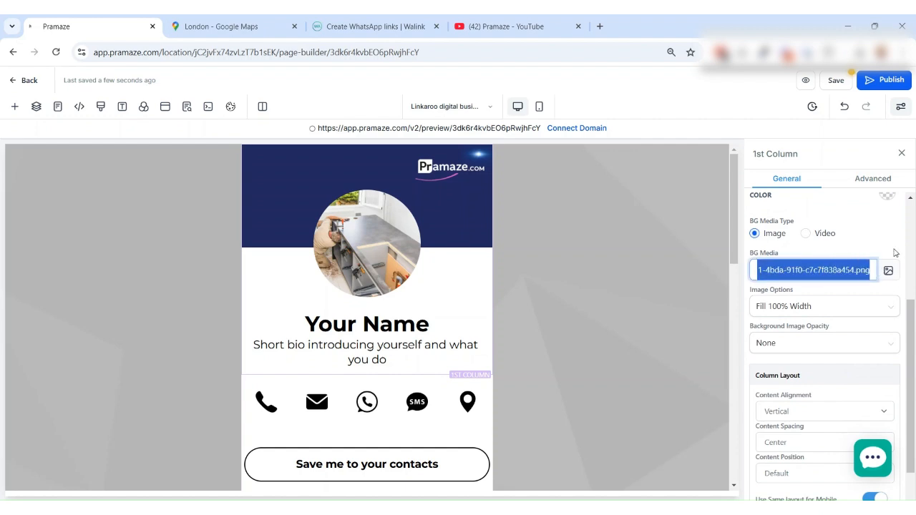
left_click(888, 271)
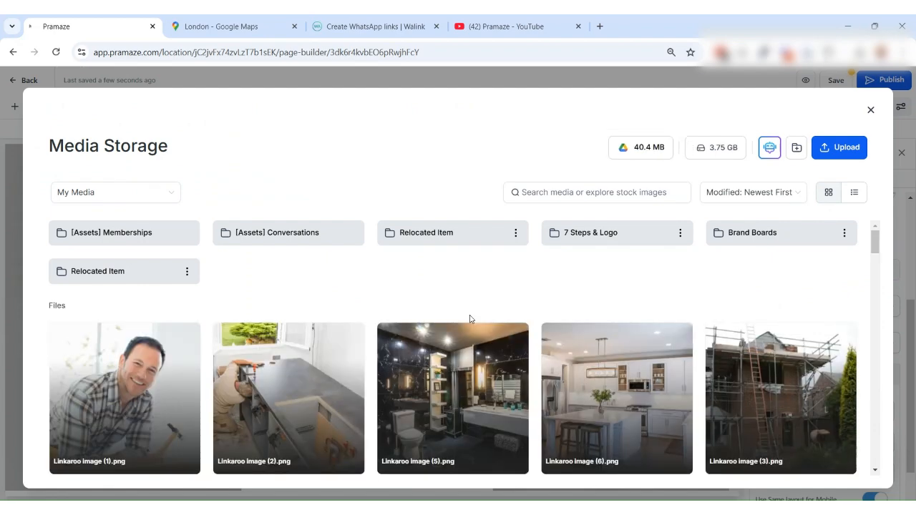
scroll(615, 326, "down", 2)
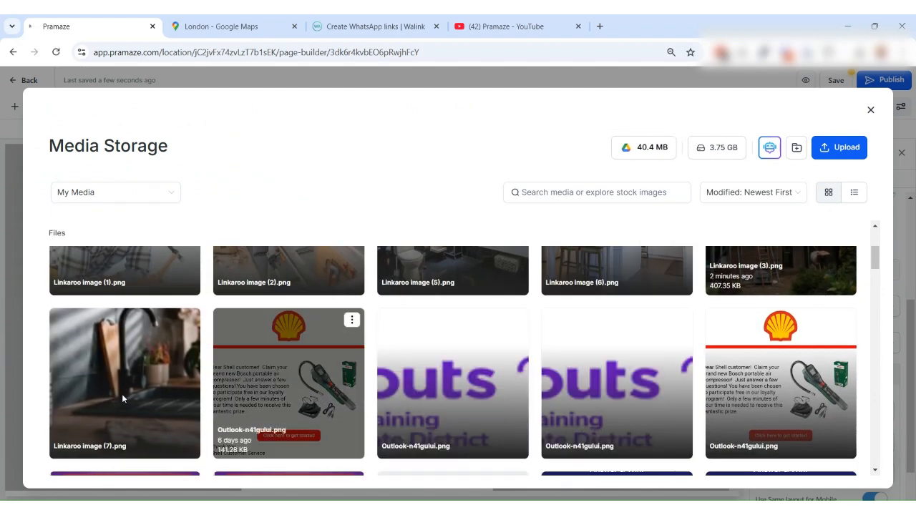
left_click(123, 379)
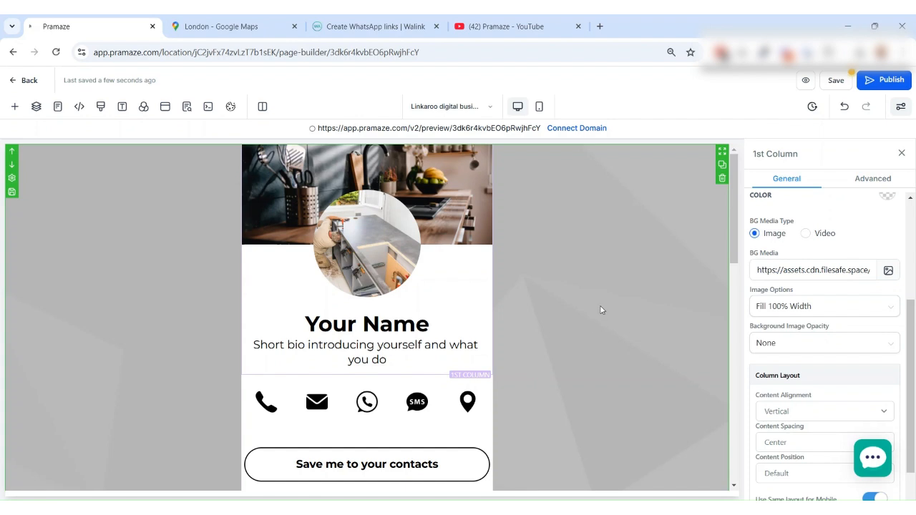
Replace the page section's background image with the plain green one from the Backgrounds media collection
left_click(613, 265)
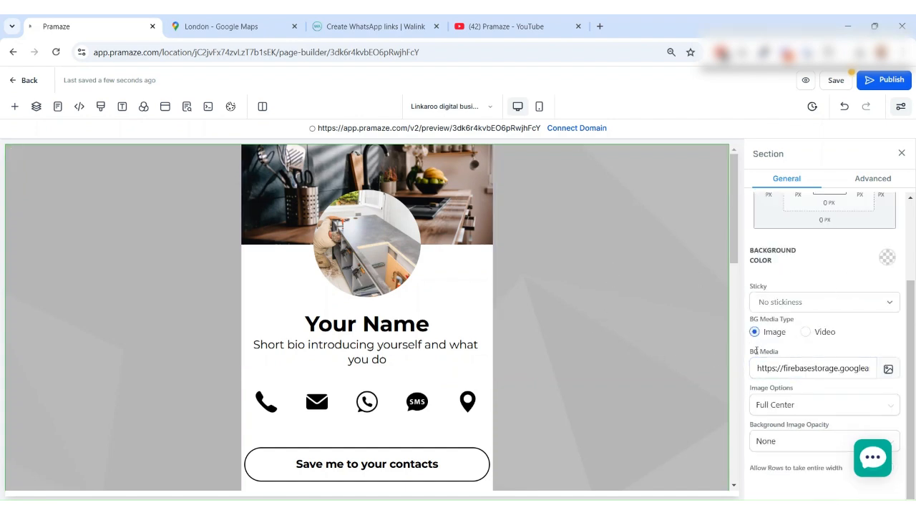
left_click_drag(754, 351, 798, 356)
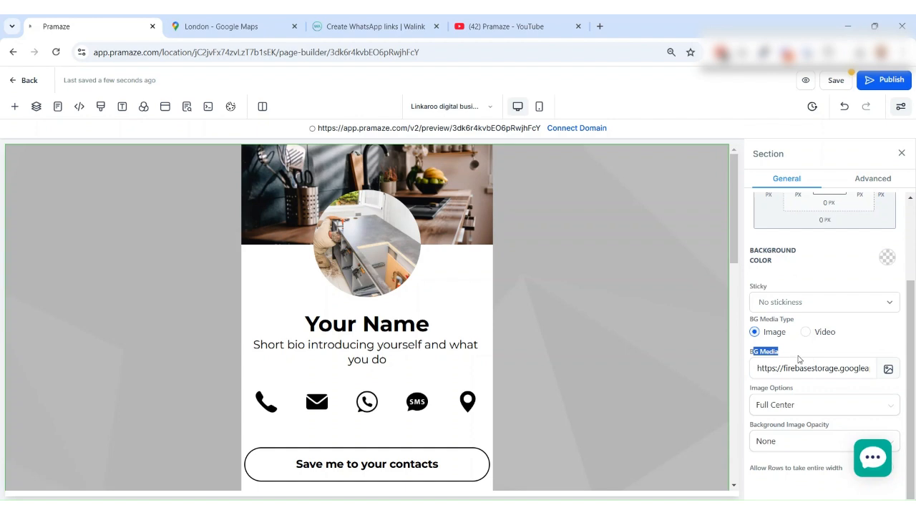
left_click(889, 369)
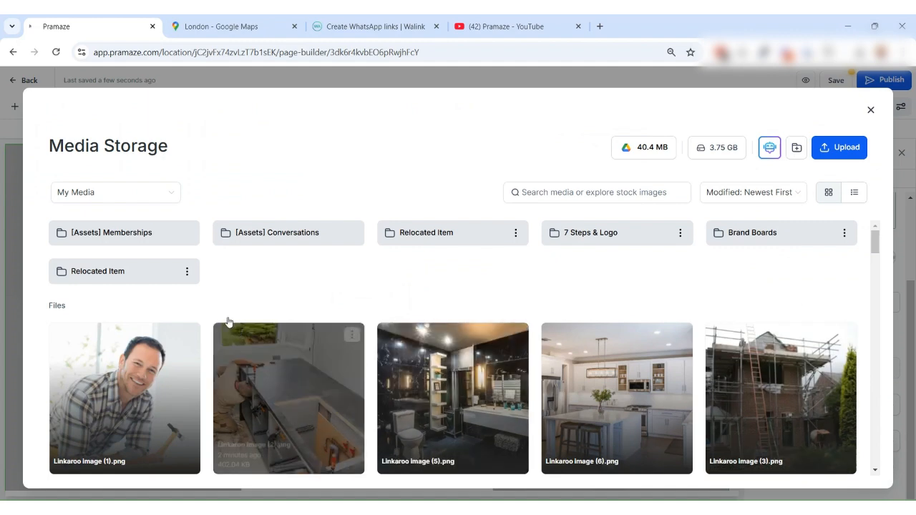
left_click(161, 198)
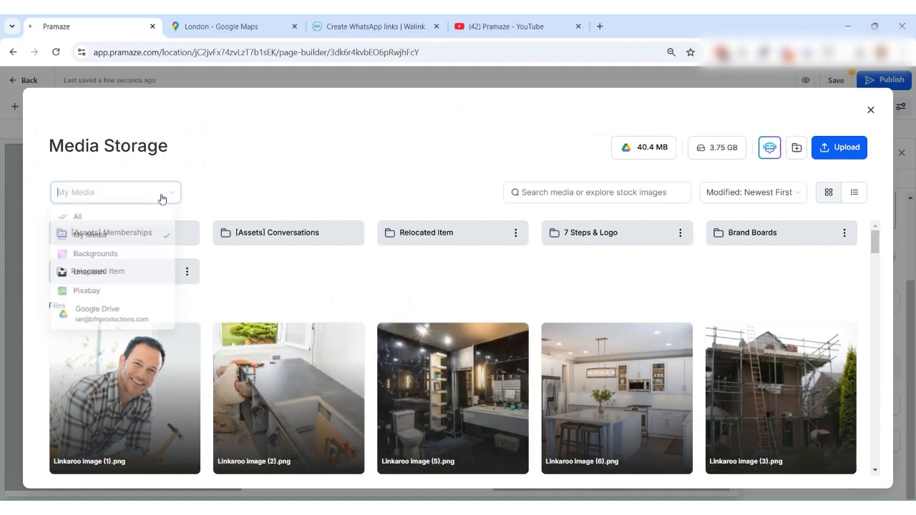
left_click(90, 258)
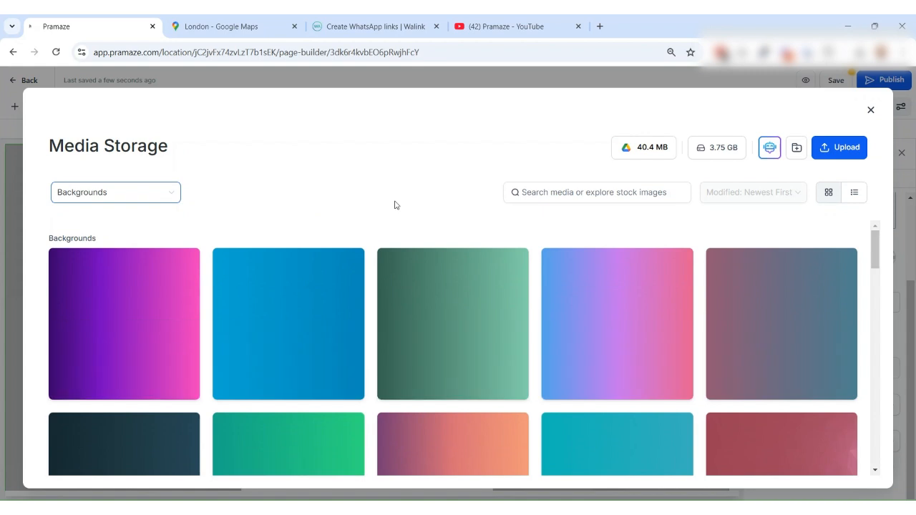
scroll(462, 321, "down", 4)
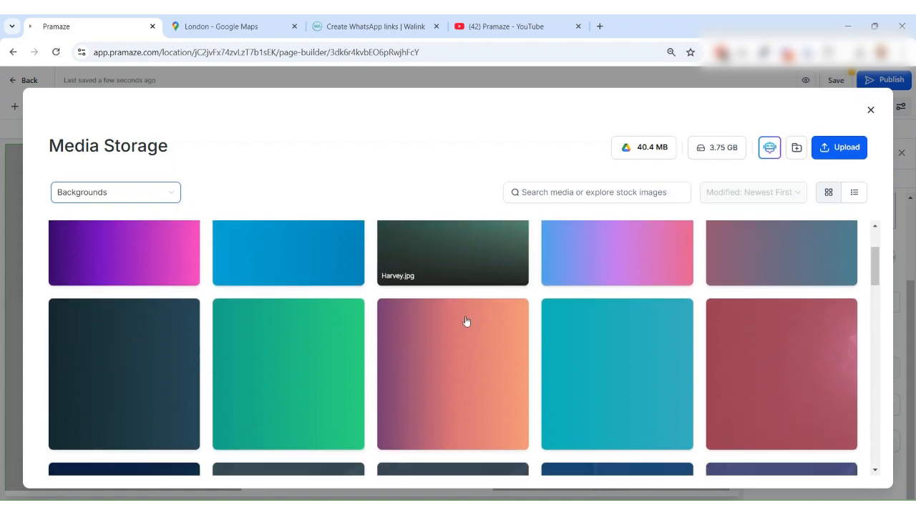
scroll(466, 321, "down", 4)
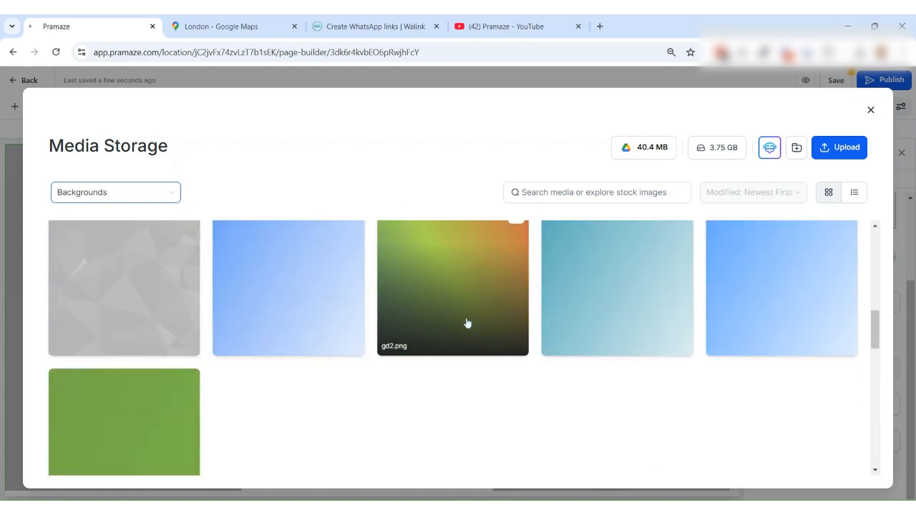
left_click(132, 421)
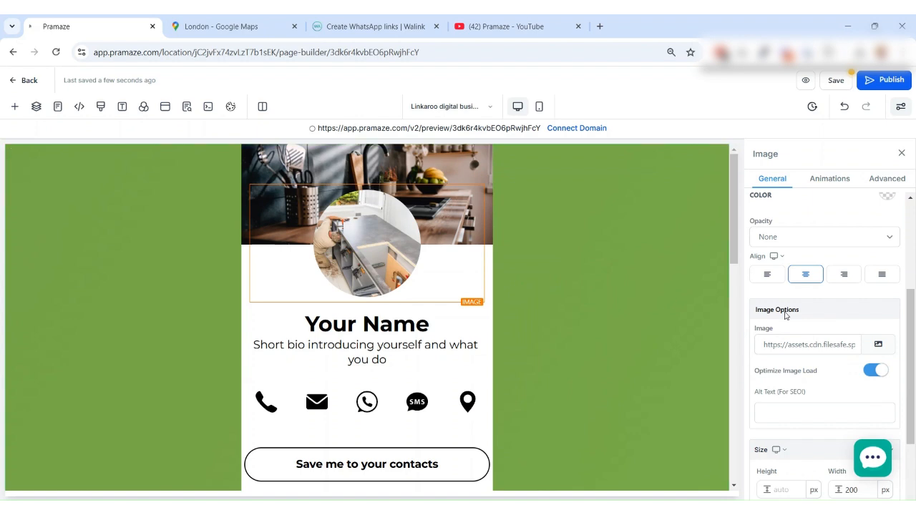
Try top paddings of 0, 140 and 80 px on the header's 1st Column and set it back to 60 px
scroll(844, 301, "up", 3)
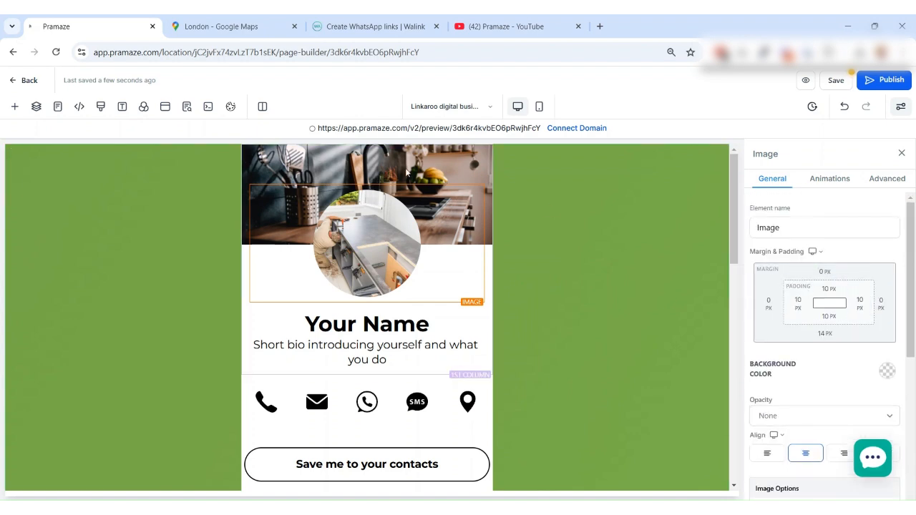
left_click(344, 164)
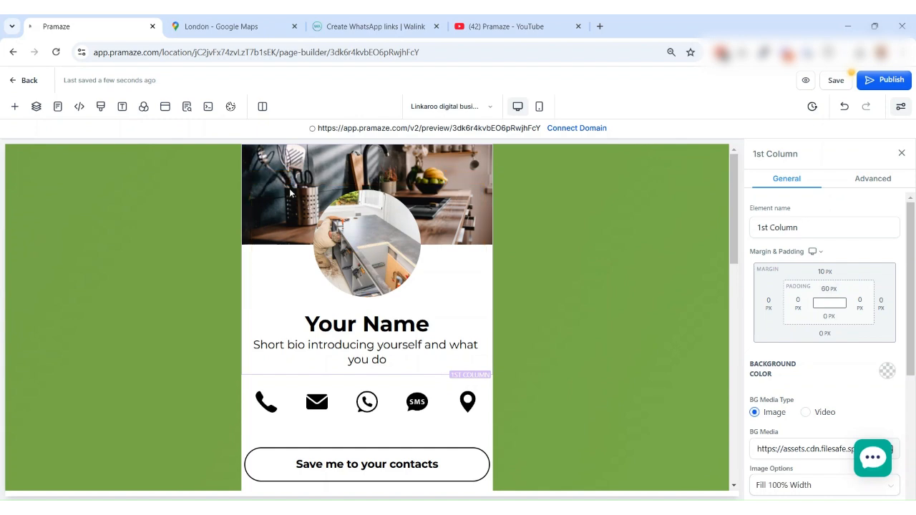
left_click(828, 290)
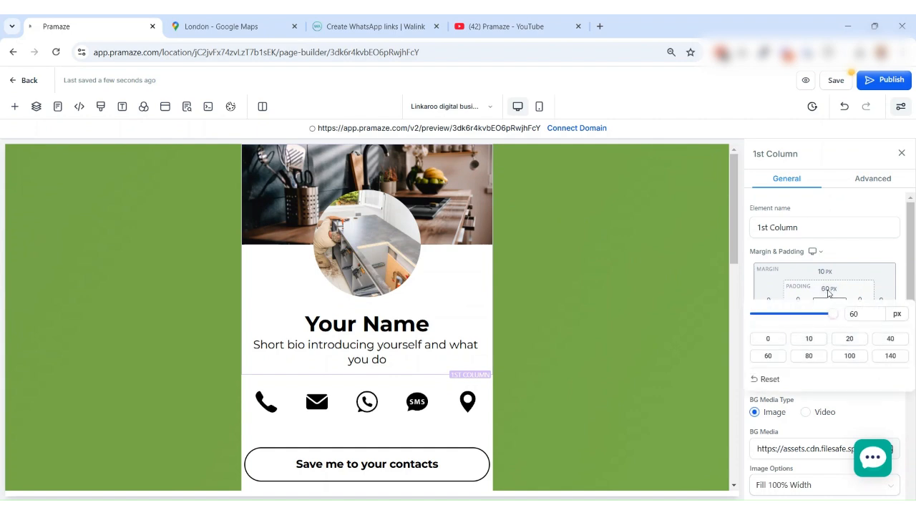
left_click(770, 339)
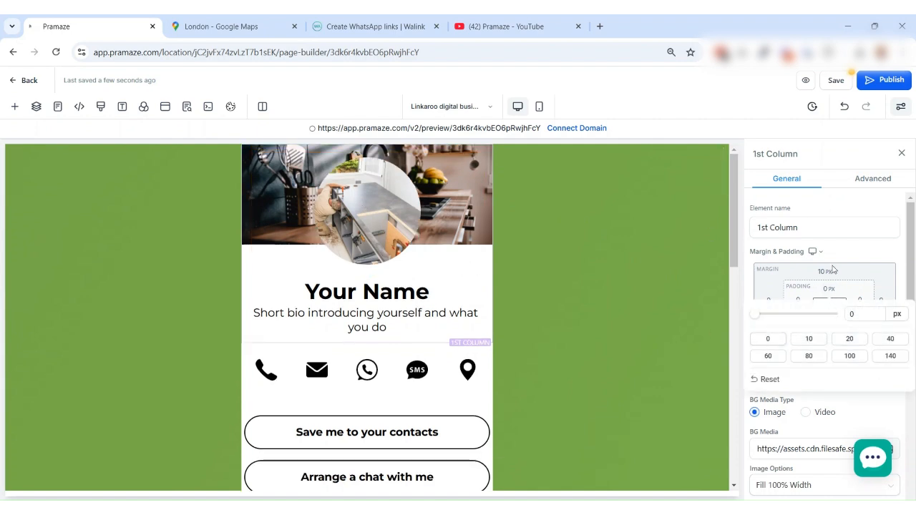
left_click(891, 357)
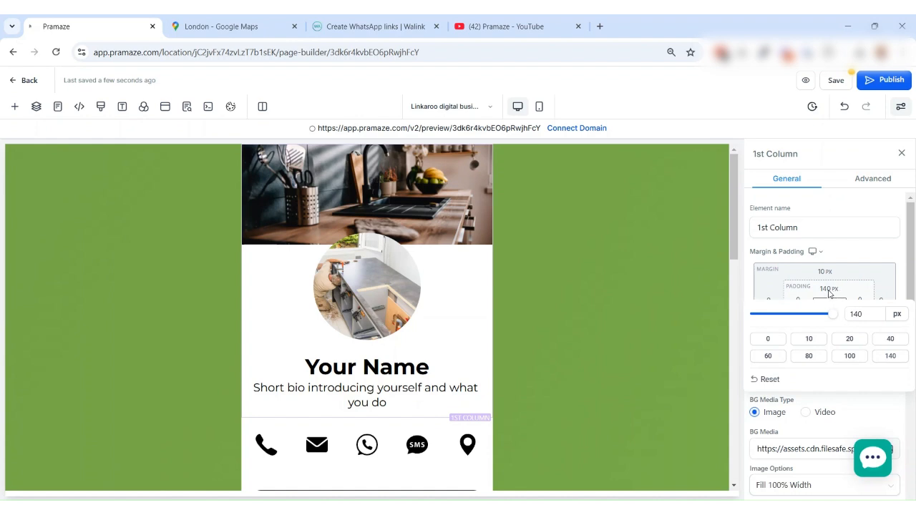
left_click(768, 356)
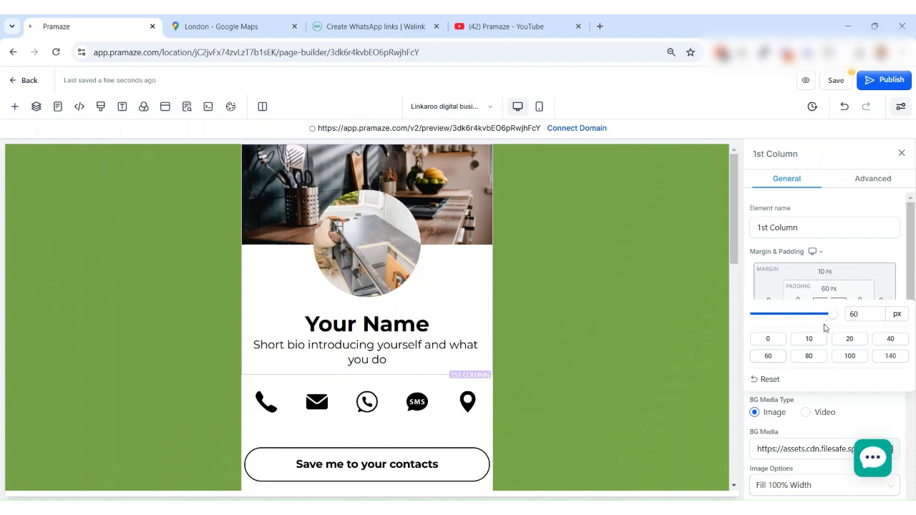
left_click(809, 355)
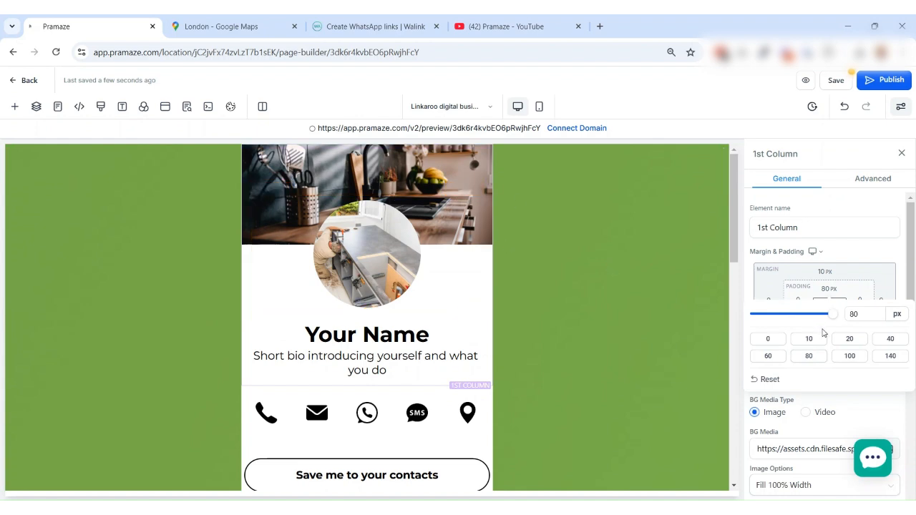
left_click(775, 361)
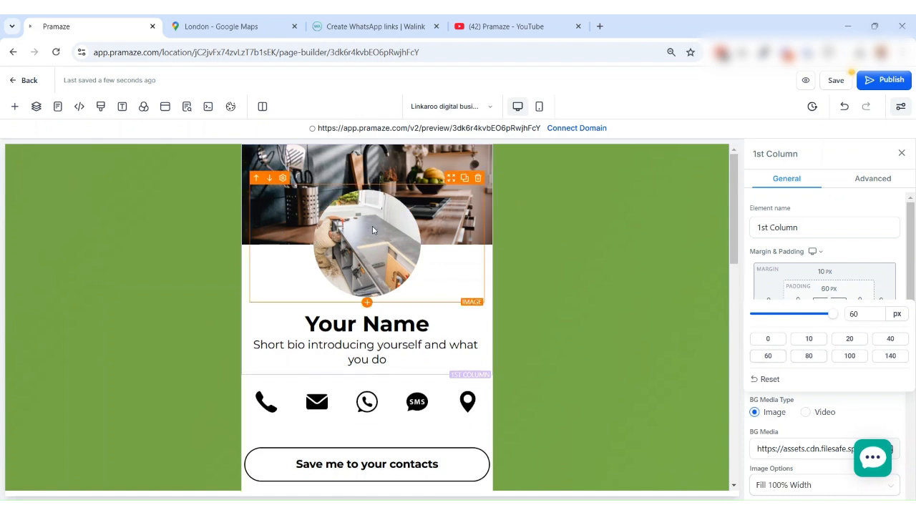
Change the headline to "My Name is ..." and the sub headline to "Handyman to the stars"
triple_click(377, 323)
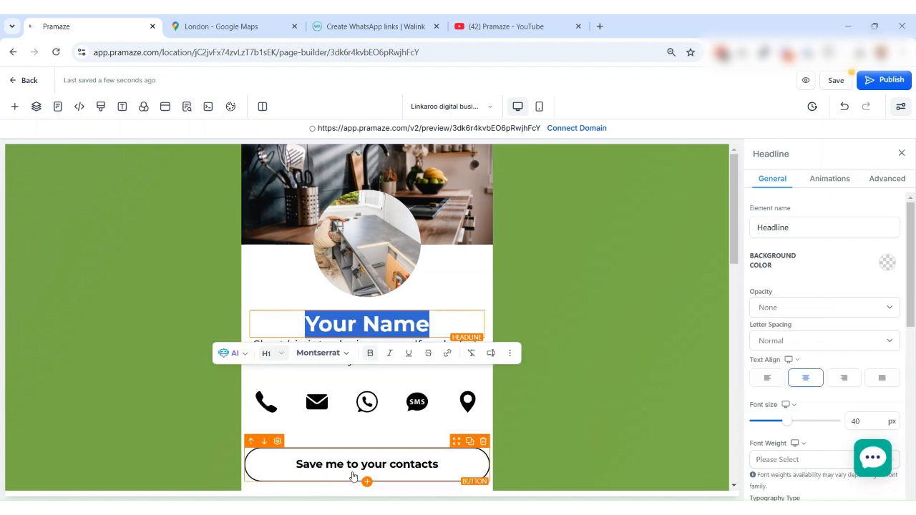
type("My Name is ")
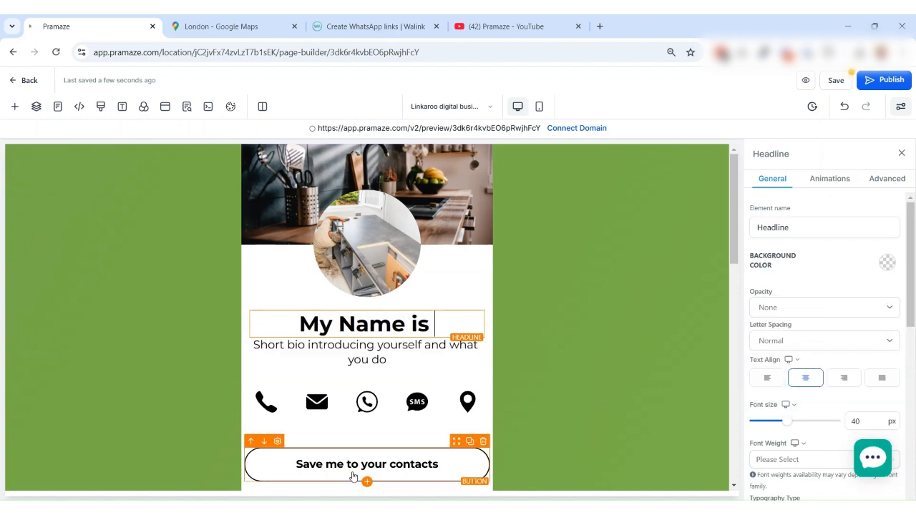
type("...")
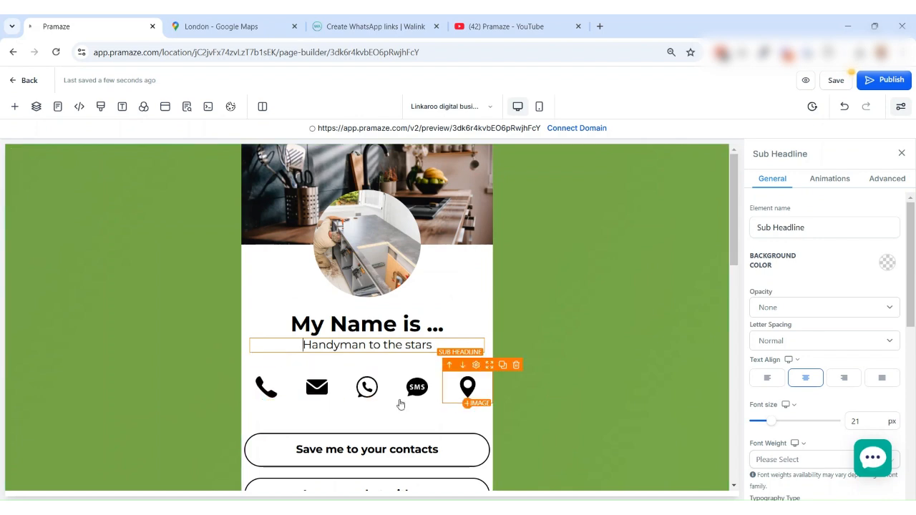
Review the phone icon's image action and the phone number assigned to it
left_click(267, 390)
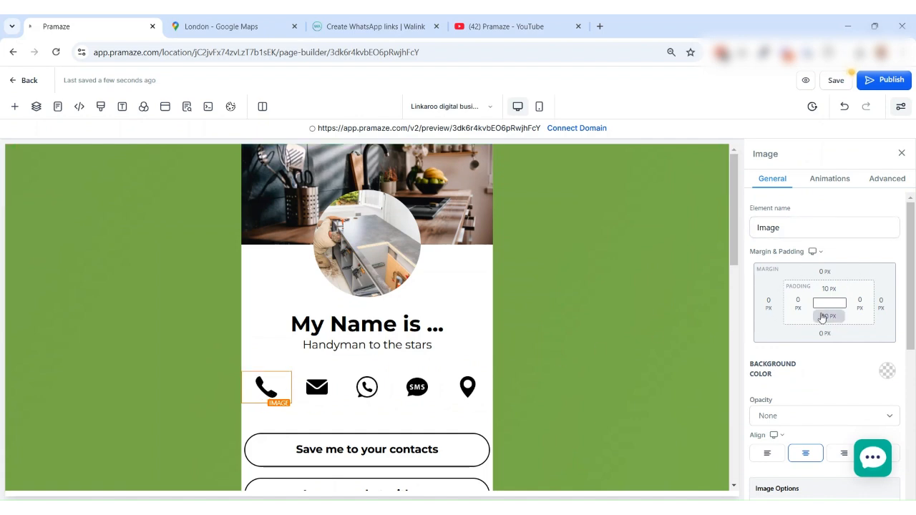
scroll(821, 317, "down", 5)
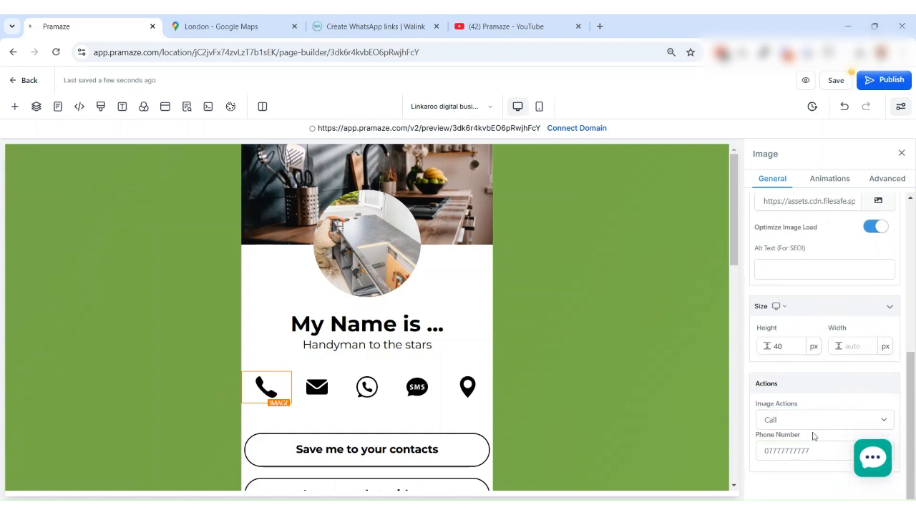
left_click_drag(809, 405, 796, 427)
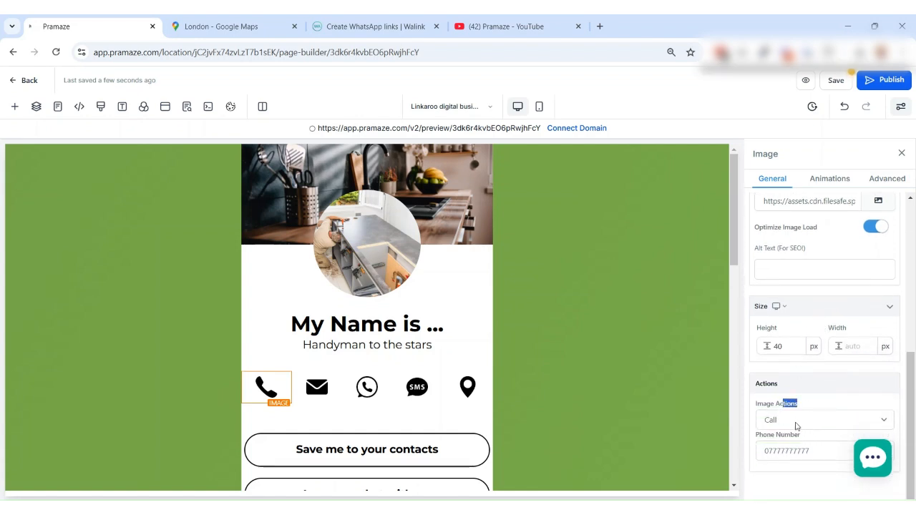
left_click(807, 407)
double_click(807, 451)
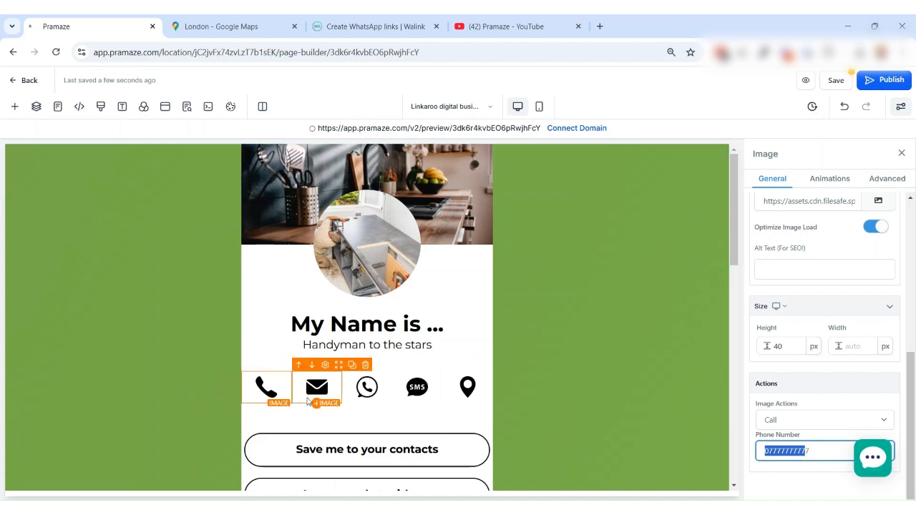
Check the image actions assigned to the email and WhatsApp icons
left_click(309, 391)
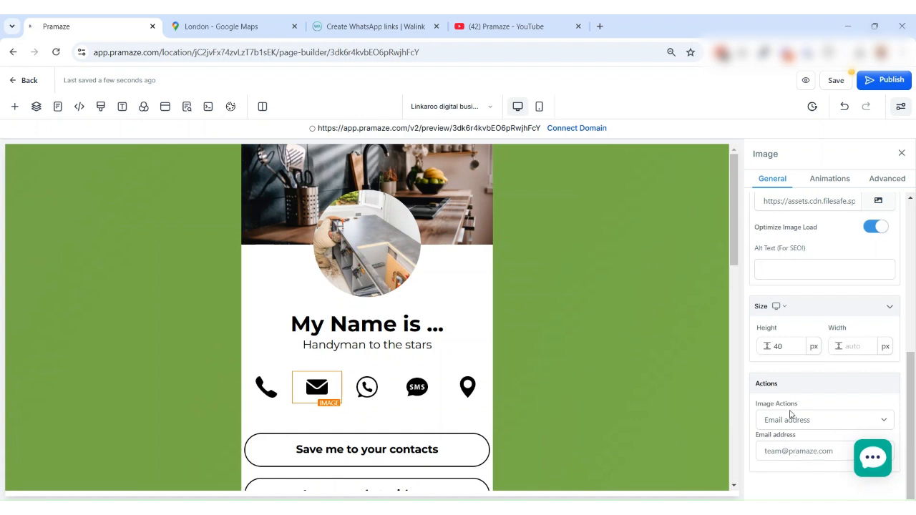
left_click(368, 388)
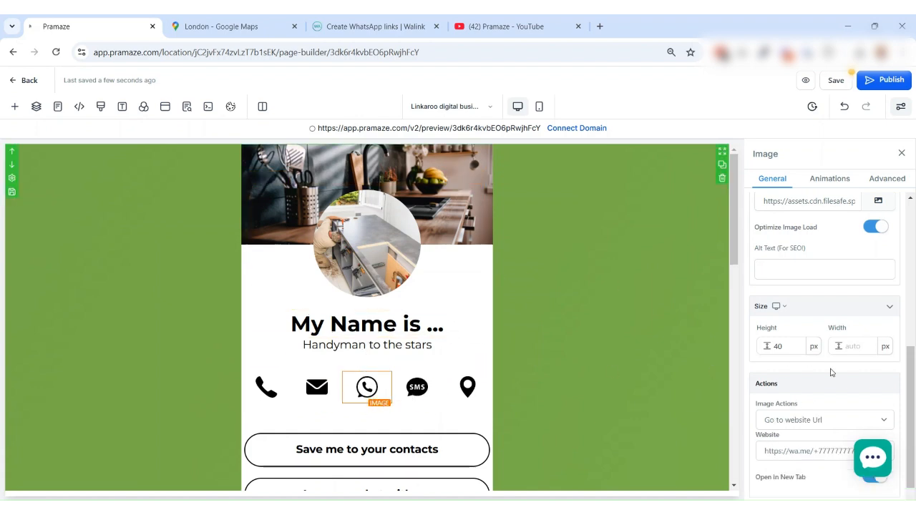
scroll(792, 377, "down", 1)
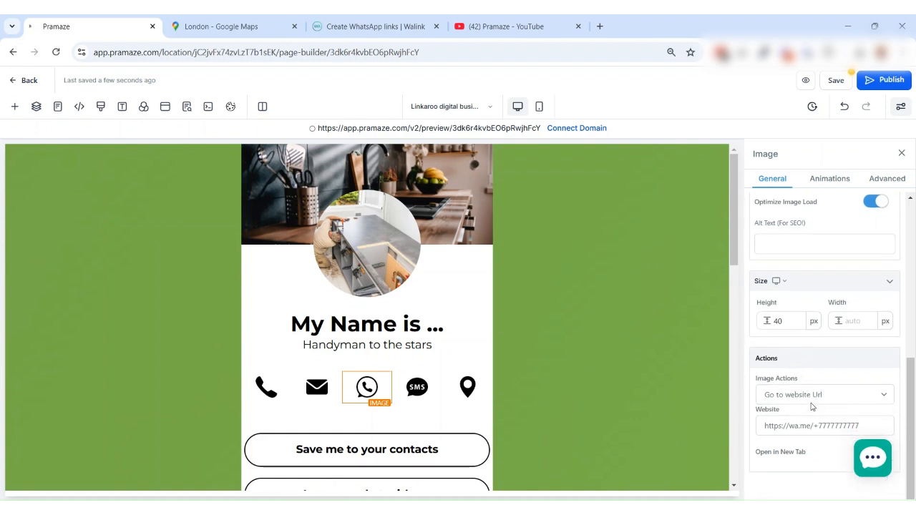
Switch to the Walink site and examine its form for creating a free WhatsApp link
left_click(362, 29)
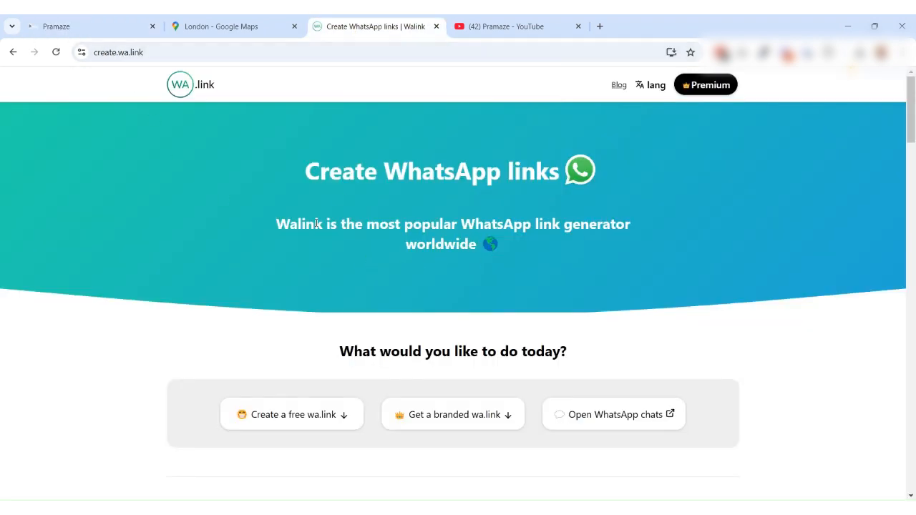
scroll(329, 233, "down", 10)
scroll(333, 236, "down", 2)
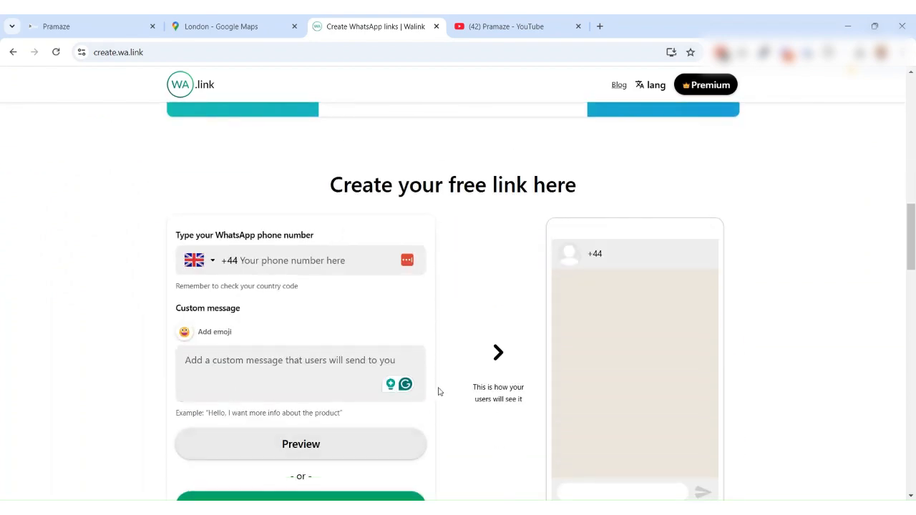
scroll(444, 376, "down", 2)
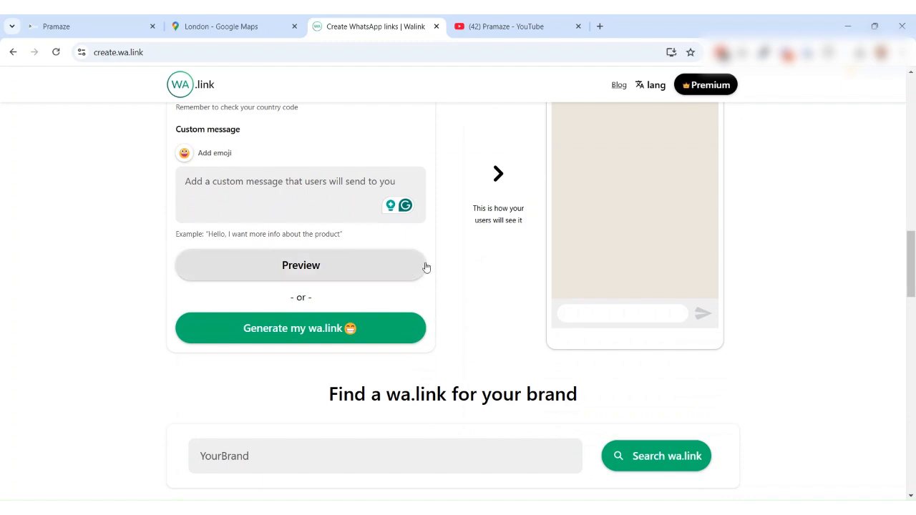
scroll(439, 258, "up", 2)
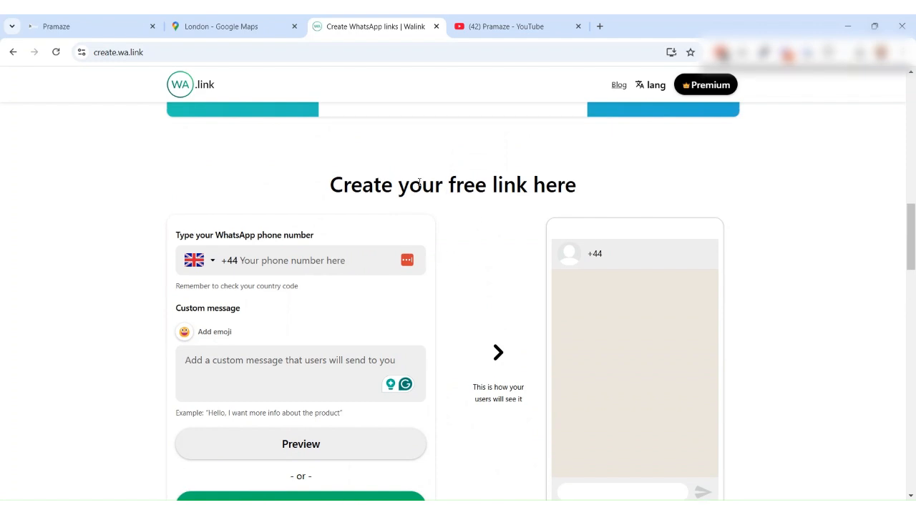
Return to Pramaze, check the SMS and location icons' actions, and delete the location icon from the contact row
left_click(108, 29)
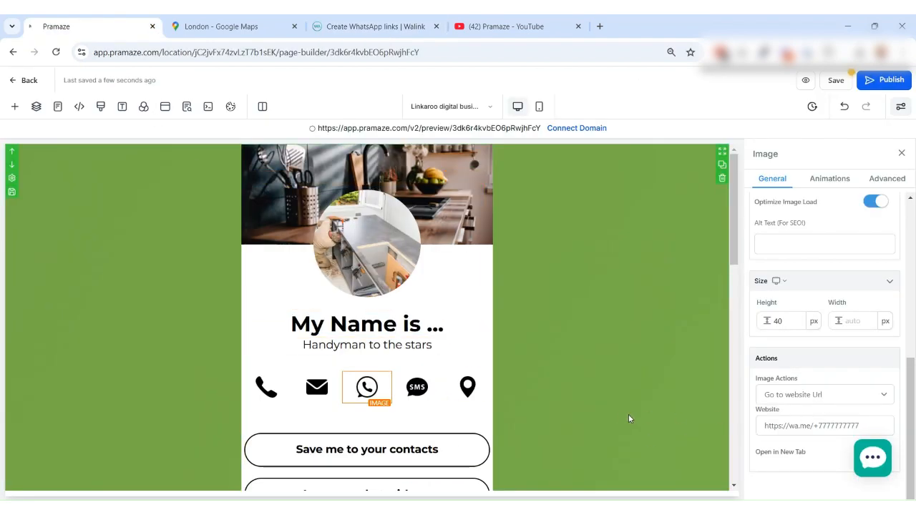
left_click(415, 390)
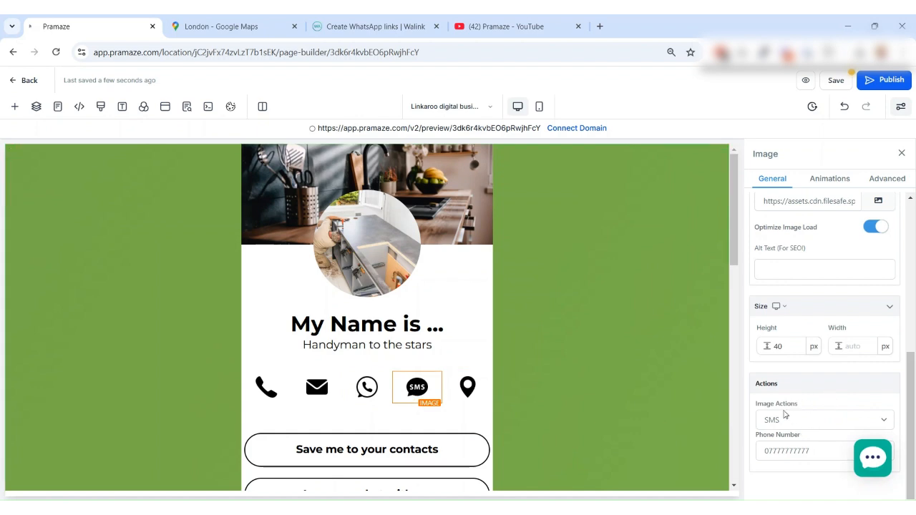
left_click(470, 394)
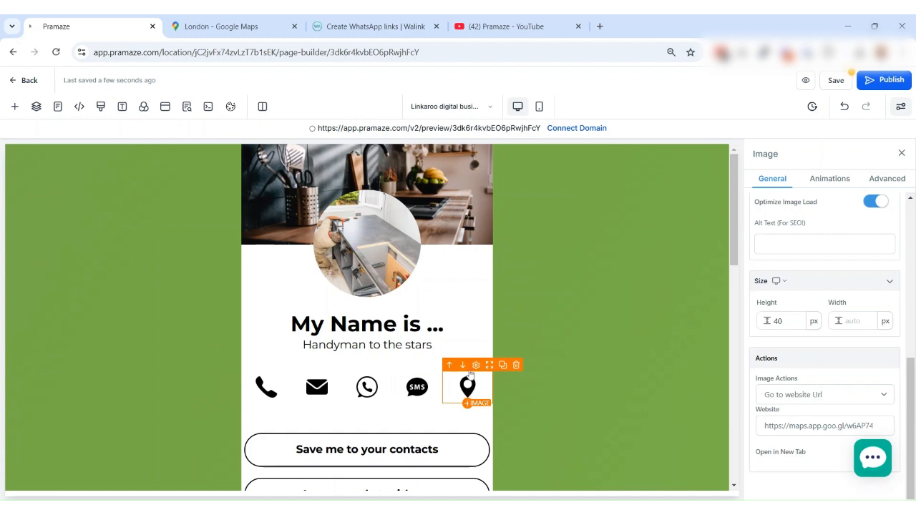
left_click(515, 366)
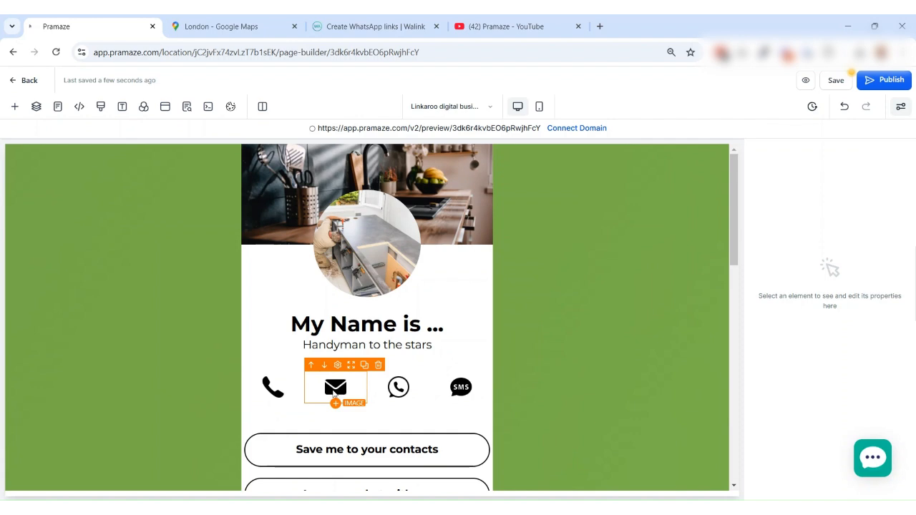
Select the "Save me to your contacts" button below the contact icons
left_click(269, 402)
scroll(390, 372, "down", 2)
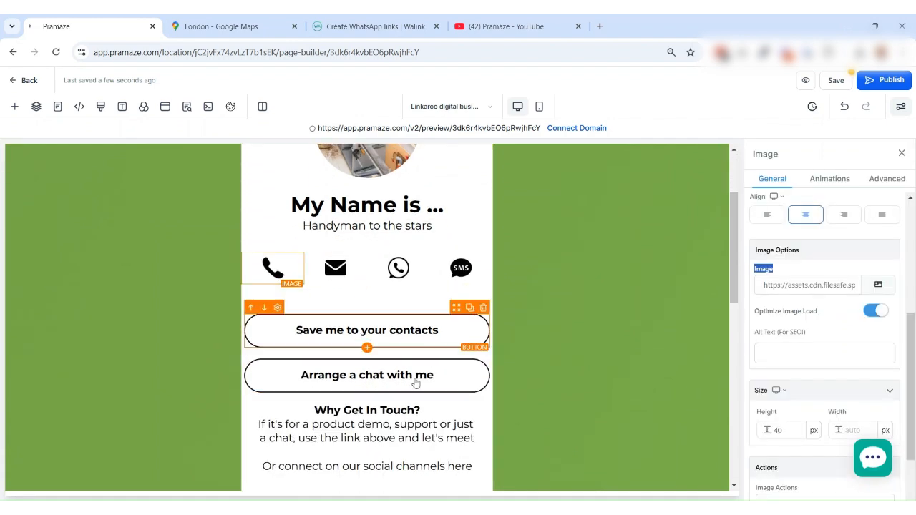
left_click(423, 338)
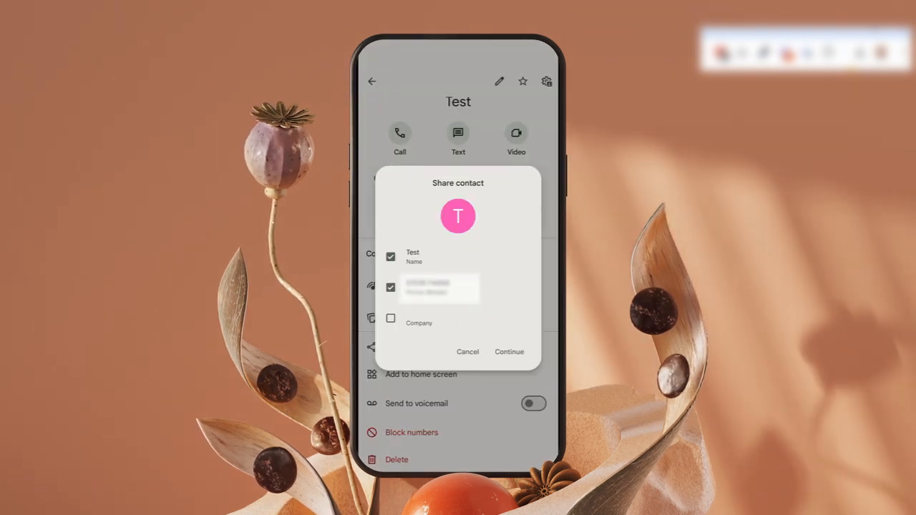
In the phone's contacts app, include the company in the shared Test contact and continue with sharing
left_click(391, 318)
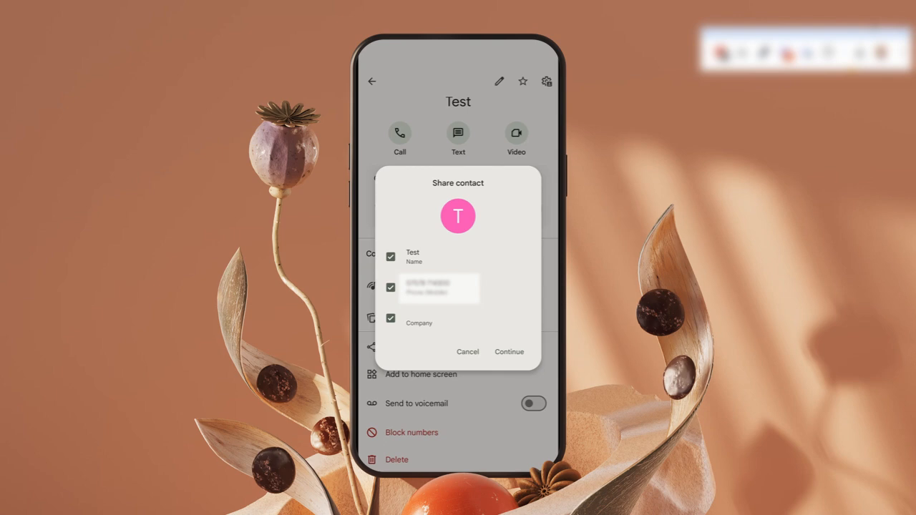
left_click(509, 352)
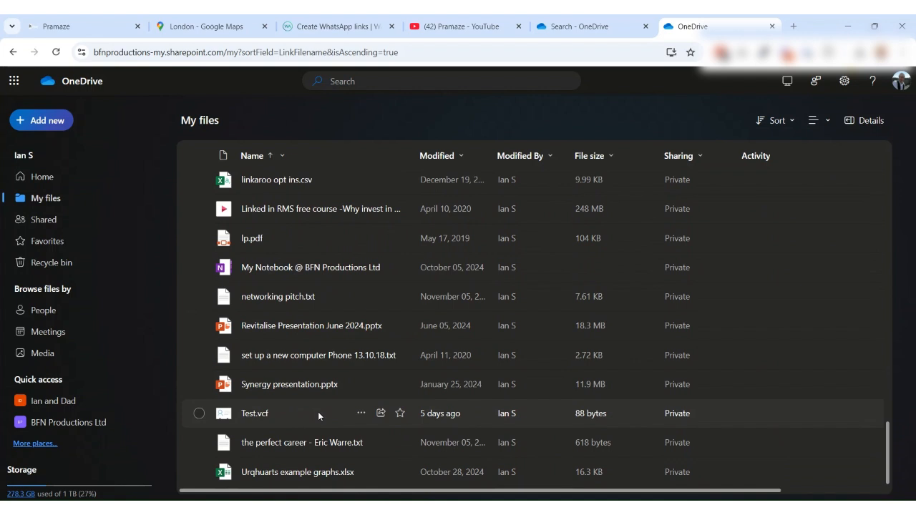
In OneDrive, set the share link of Test.vcf to work for Anyone and copy the link
left_click(361, 414)
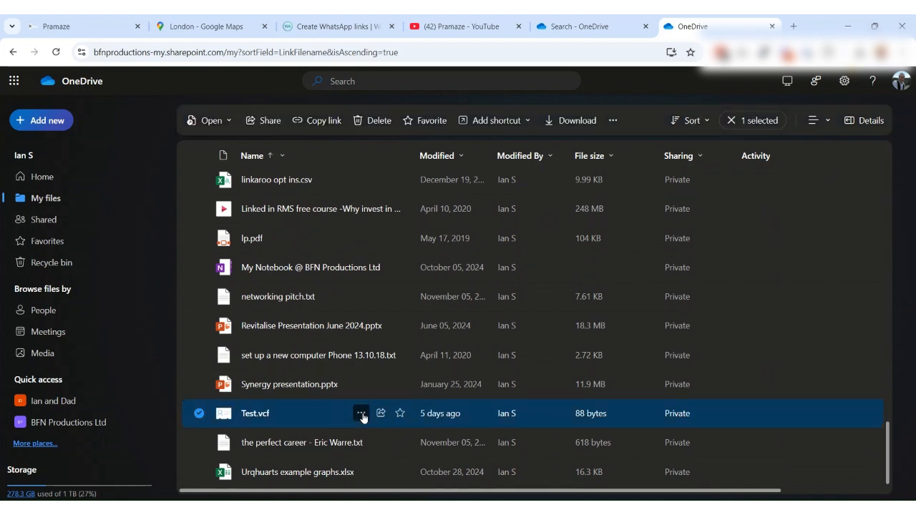
left_click(461, 192)
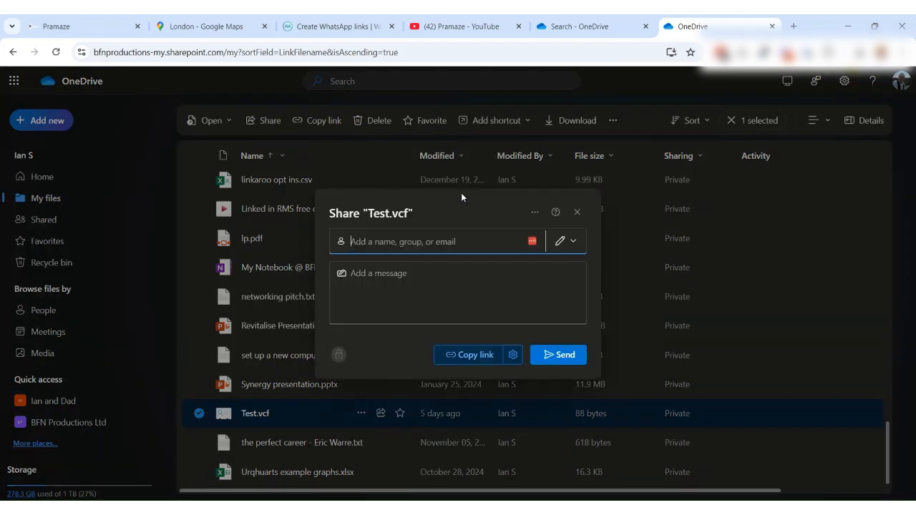
left_click(512, 360)
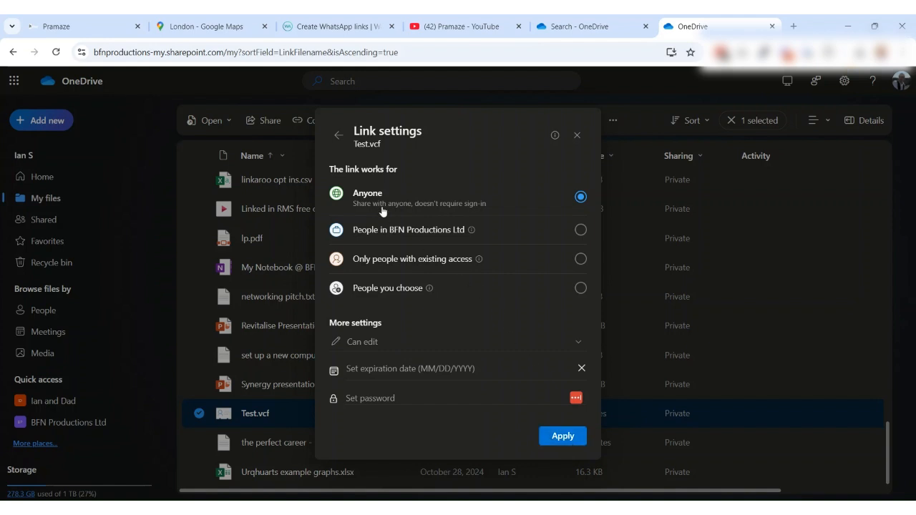
left_click(563, 438)
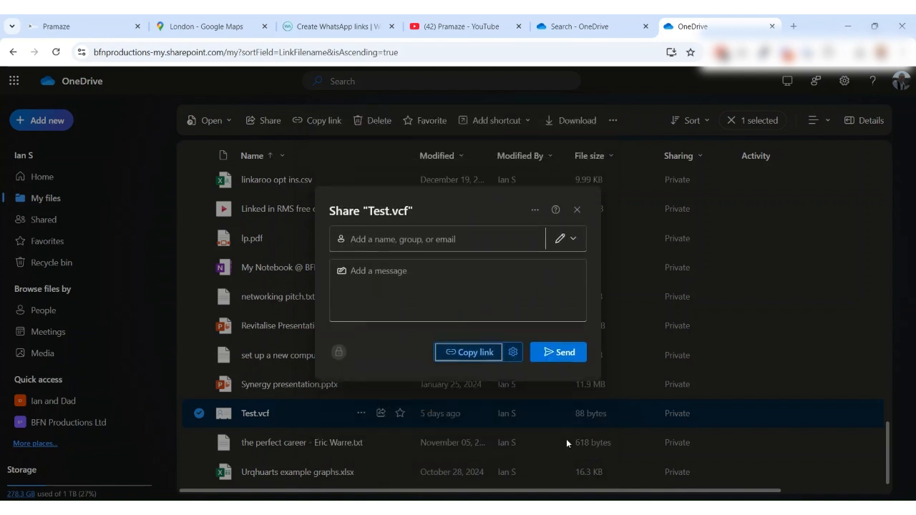
left_click(478, 356)
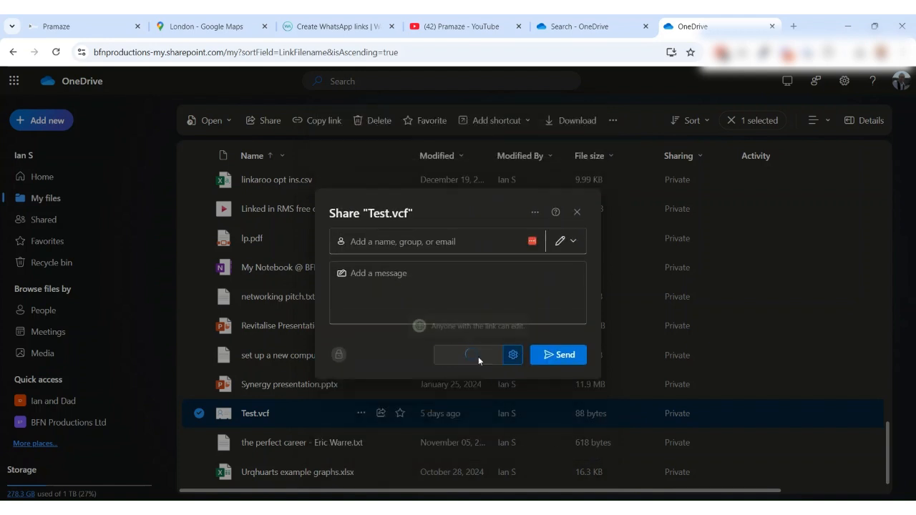
Return to Pramaze, replace the "Save me to your contacts" button's website URL with the copied OneDrive link, and check the pasted link's beginning
left_click(78, 26)
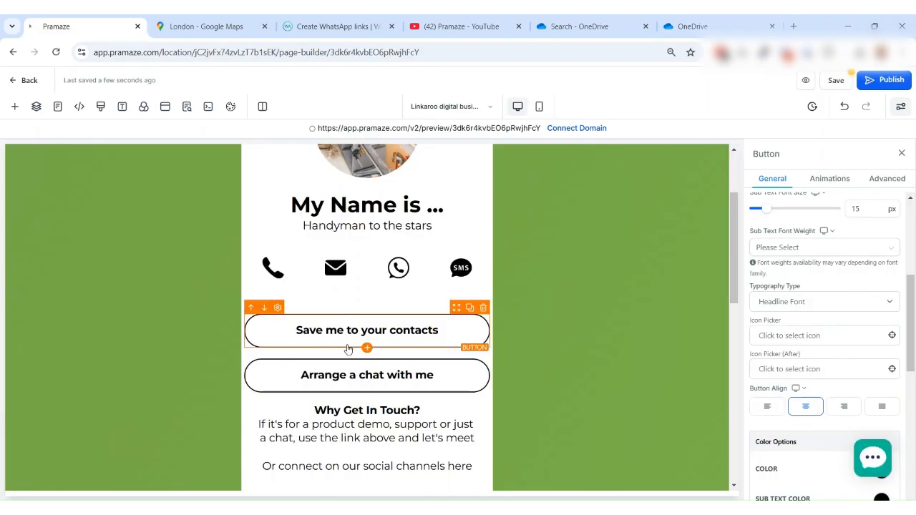
scroll(818, 427, "down", 10)
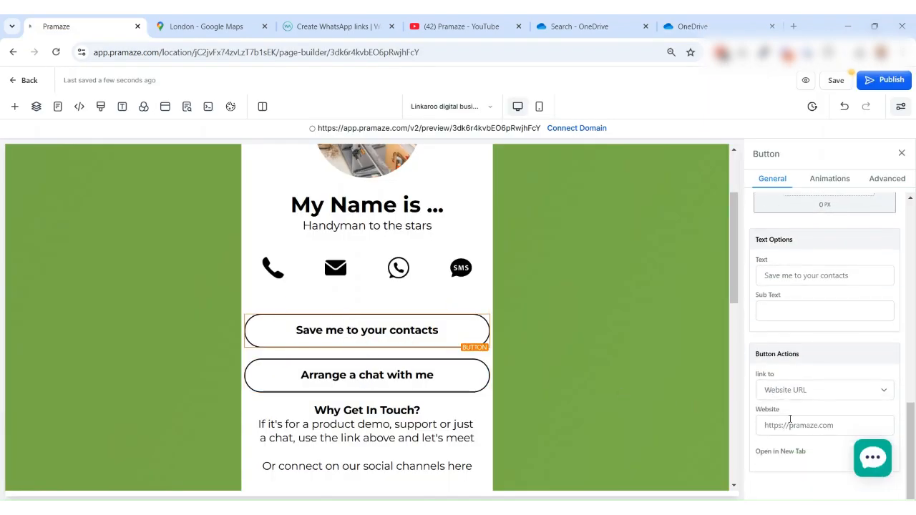
left_click(824, 423)
triple_click(824, 423)
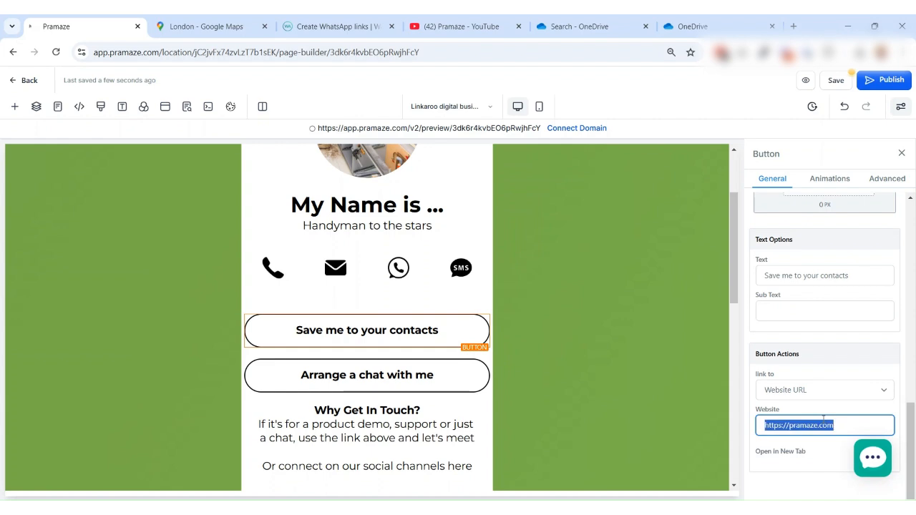
key("ctrl+v")
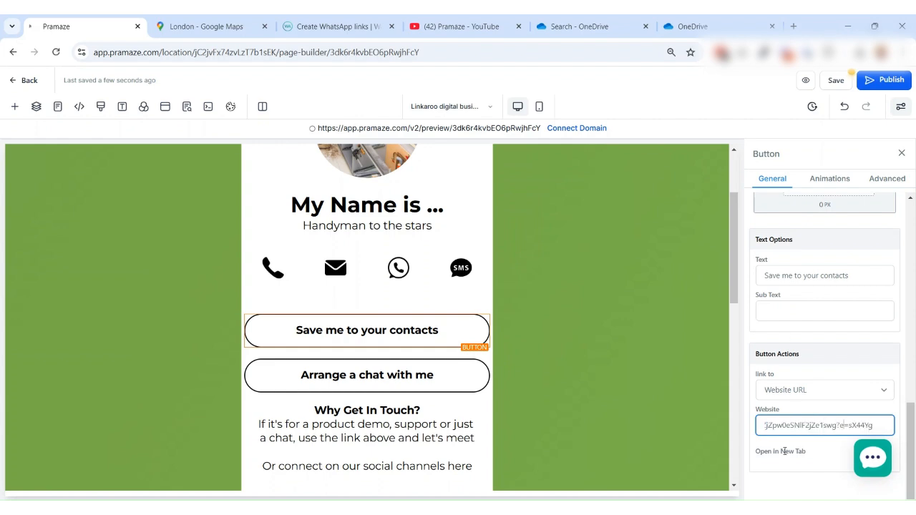
key("Left")
key("Left")
key("Left")
key("Left")
key("Left")
key("Left")
key("Left")
key("Left")
key("Left")
key("Left")
key("Left")
key("Left")
key("Left")
key("Left")
key("Left")
key("Left")
key("Left")
key("Left")
key("Left")
key("Left")
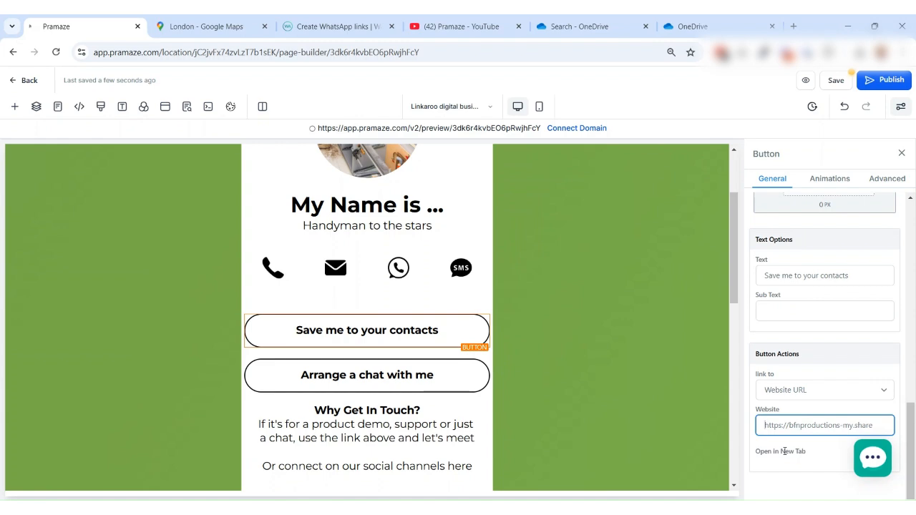
mouse_move(419, 330)
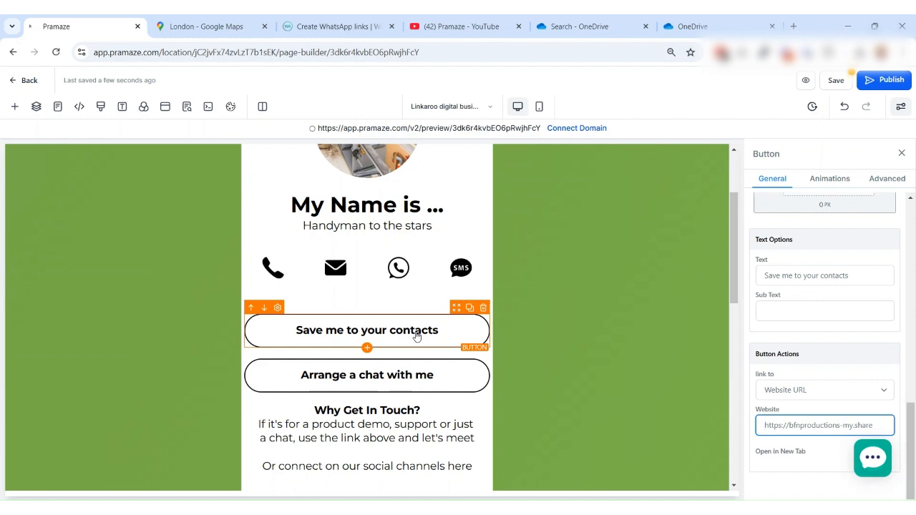
Check the link action of the "Arrange a chat with me" button and select the "Why Get In Touch?" text
left_click(420, 382)
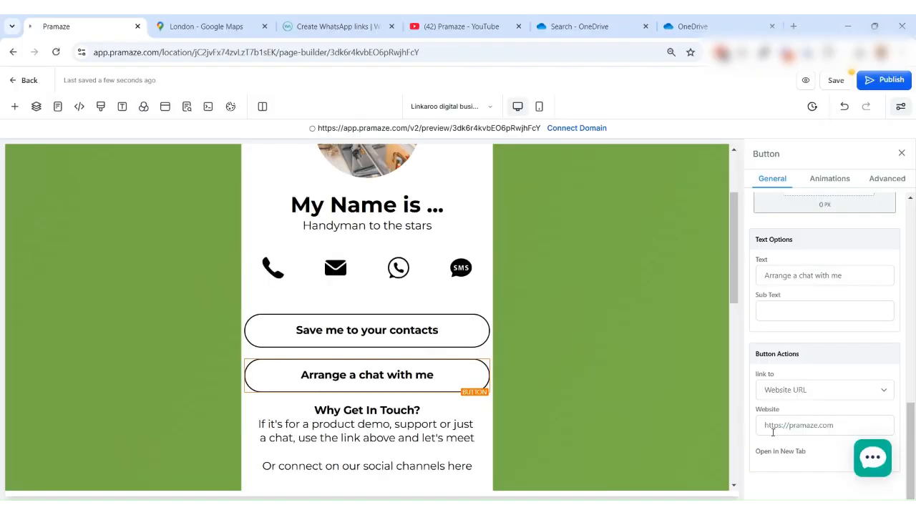
left_click(380, 412)
Review the Facebook and Instagram link settings in the social icons element below the social channels text
scroll(332, 286, "down", 1)
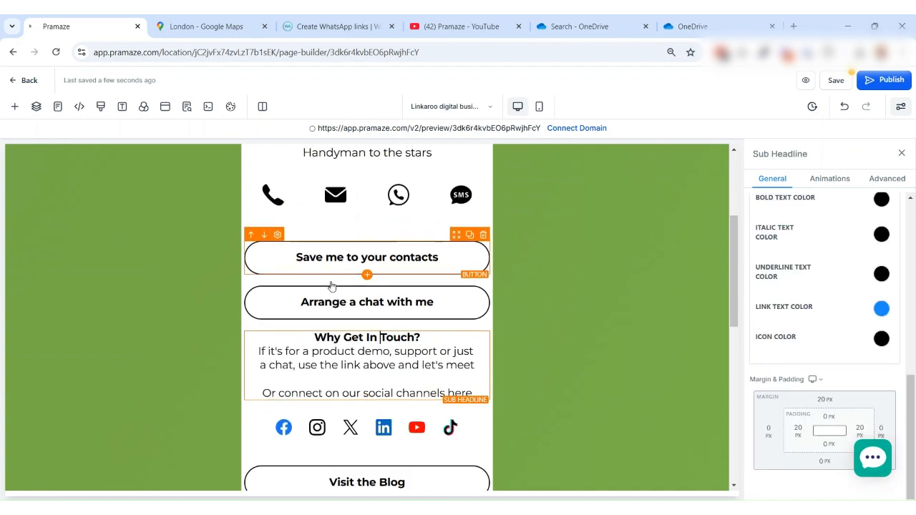
scroll(332, 286, "down", 2)
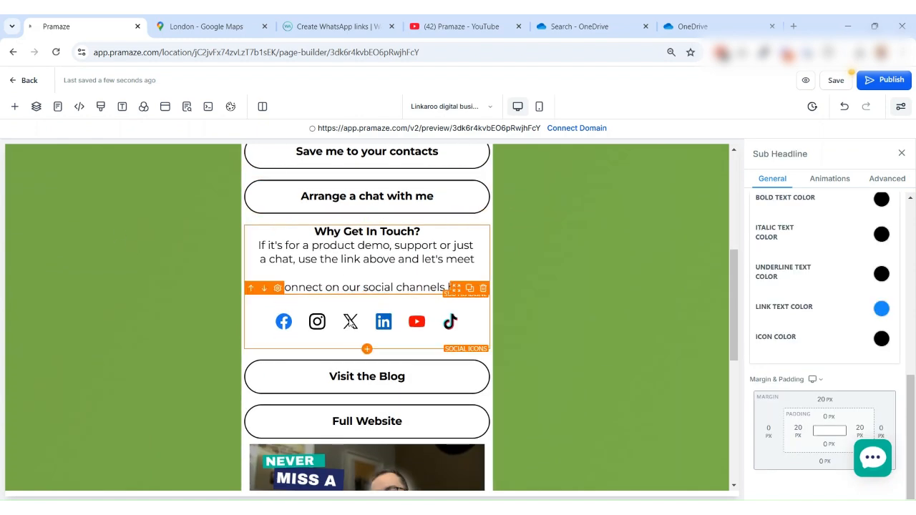
left_click(350, 322)
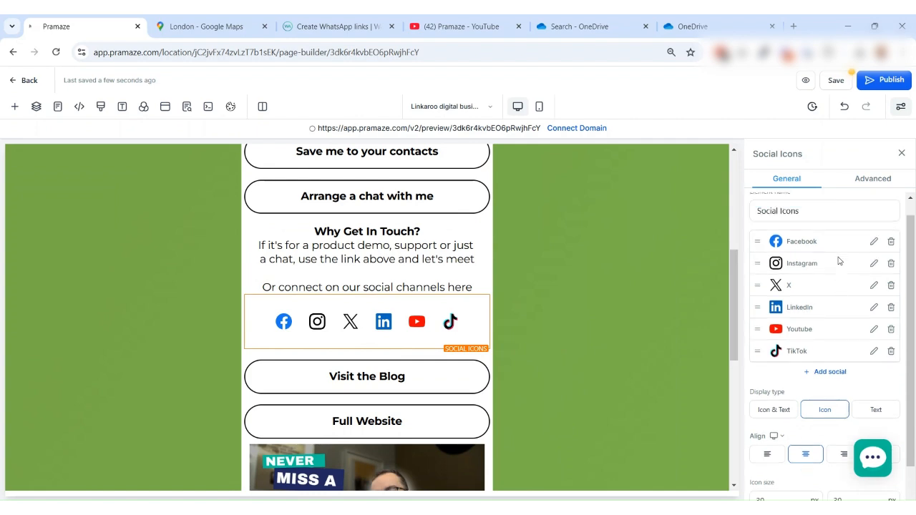
scroll(839, 261, "up", 1)
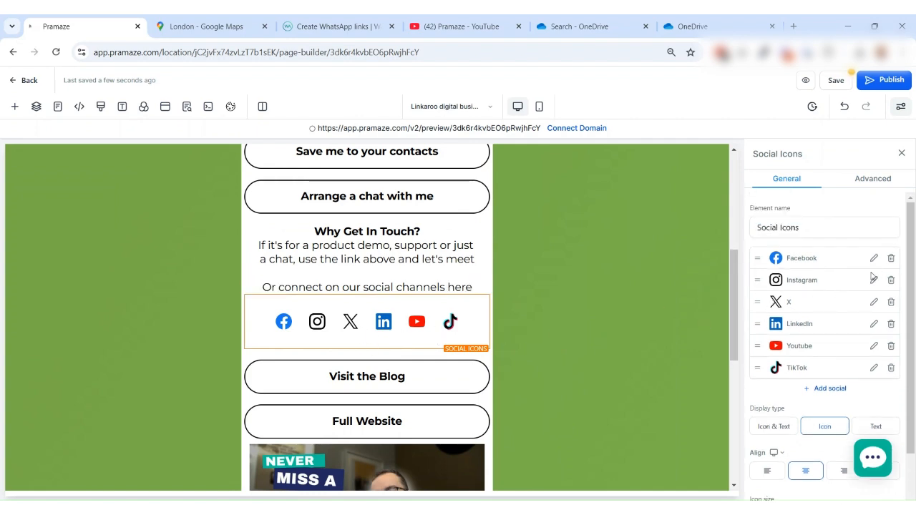
left_click(874, 258)
left_click(430, 284)
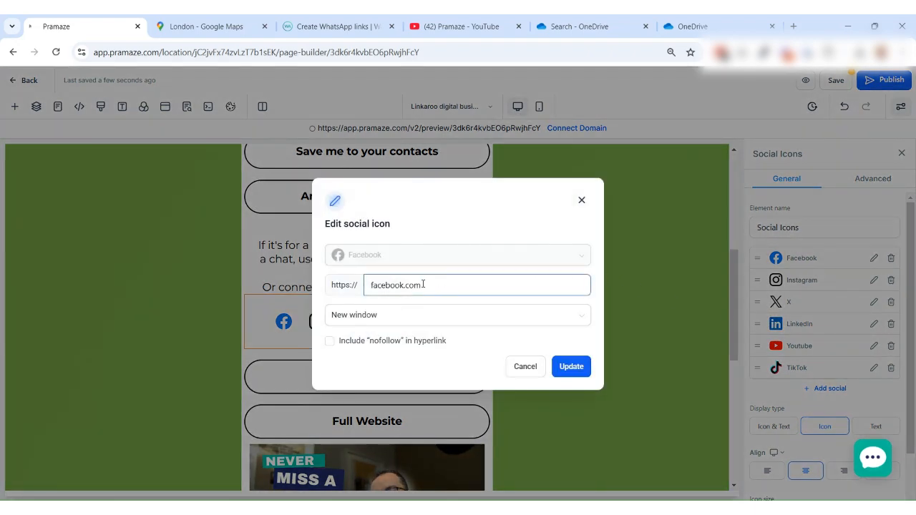
left_click_drag(430, 284, 350, 294)
left_click(563, 368)
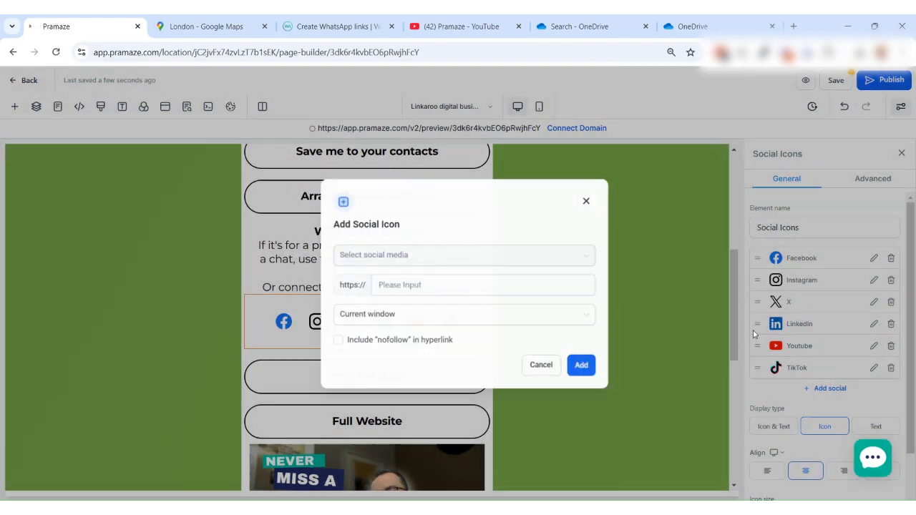
left_click(873, 279)
left_click_drag(519, 286, 334, 291)
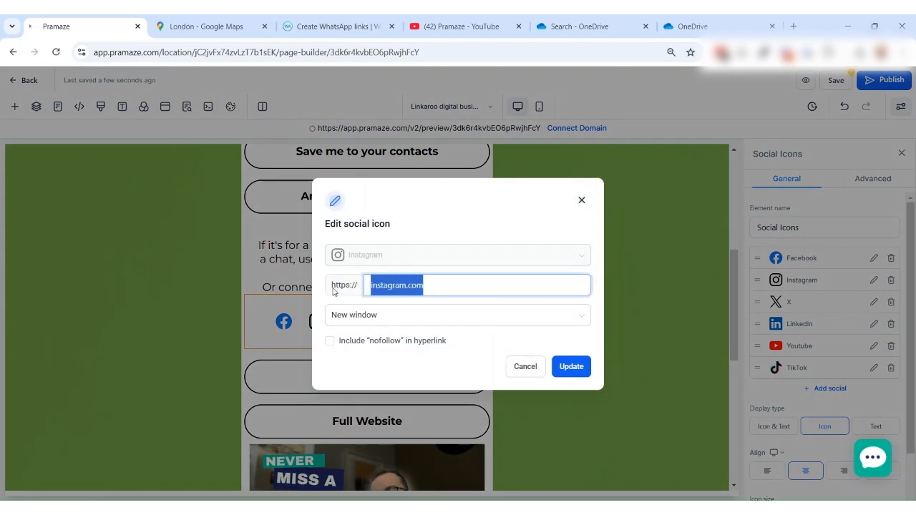
left_click(566, 365)
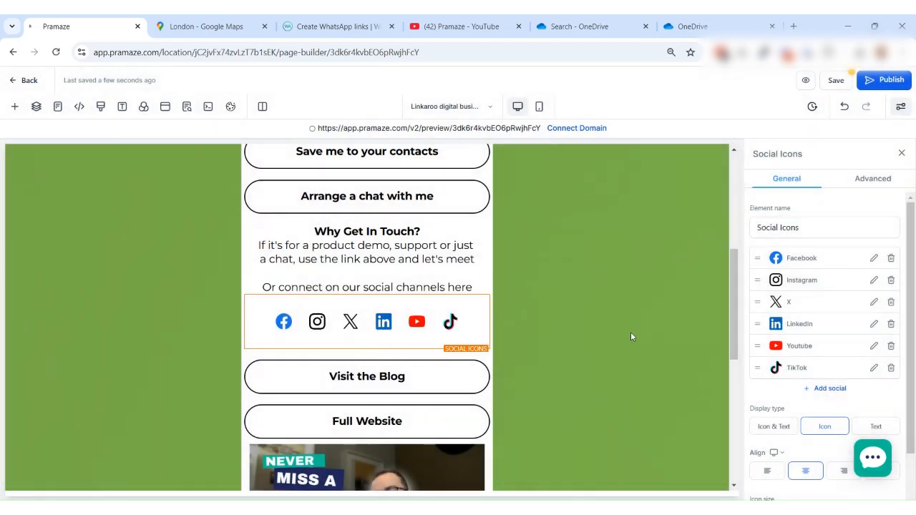
Delete the X icon from the social icons element and confirm the removal
left_click(890, 303)
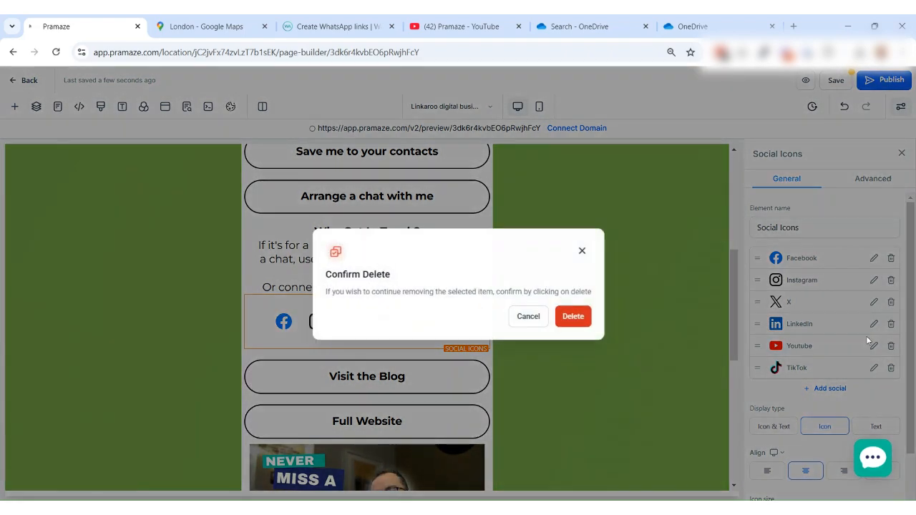
left_click(575, 315)
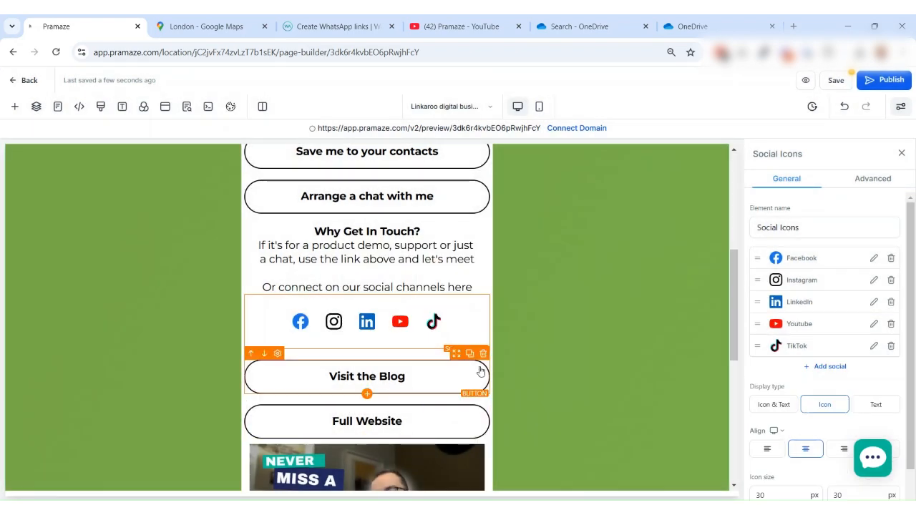
Browse the social media options offered for a new social icon, without adding one
left_click(824, 368)
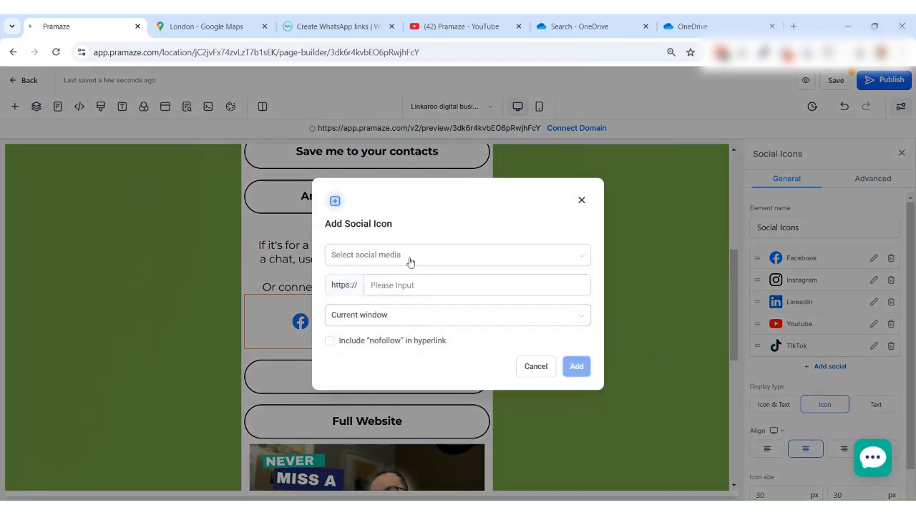
left_click(405, 257)
scroll(417, 349, "down", 3)
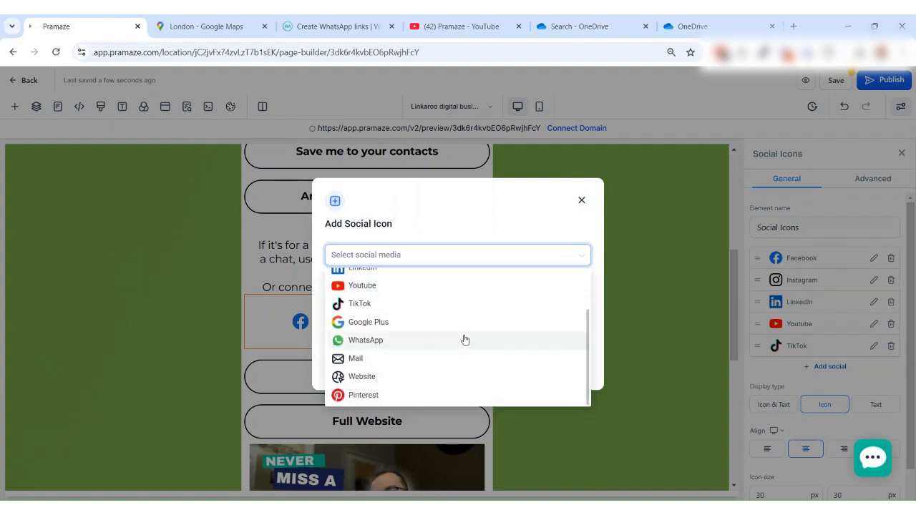
scroll(463, 339, "up", 3)
left_click(583, 203)
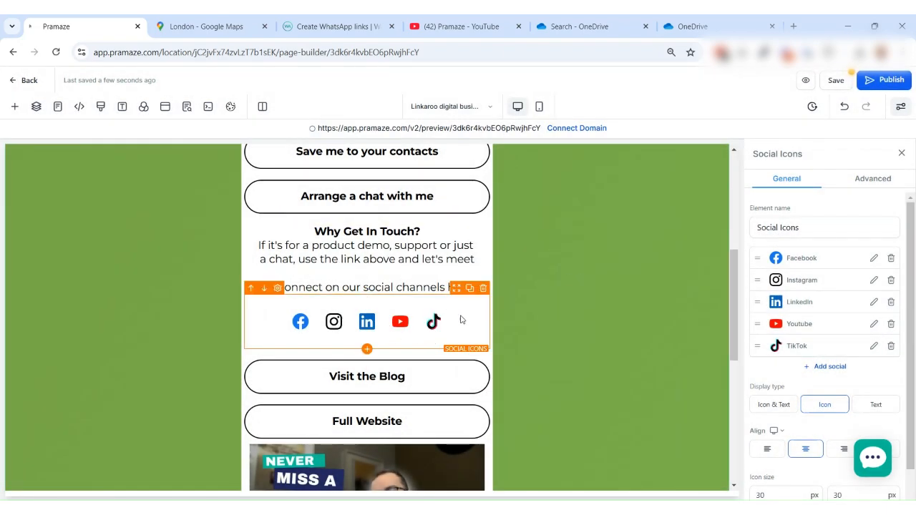
Check the advanced settings of the "Visit the Blog" button and the settings of the video below the buttons
left_click(412, 391)
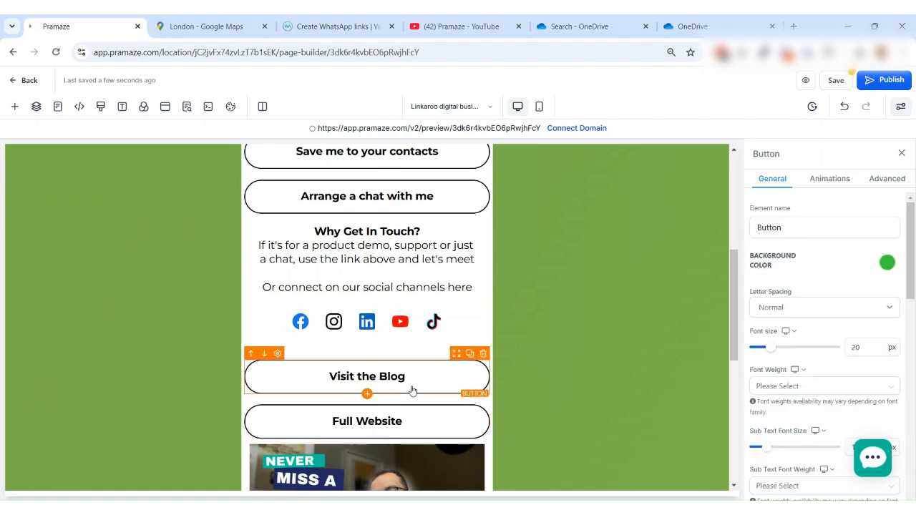
left_click(884, 179)
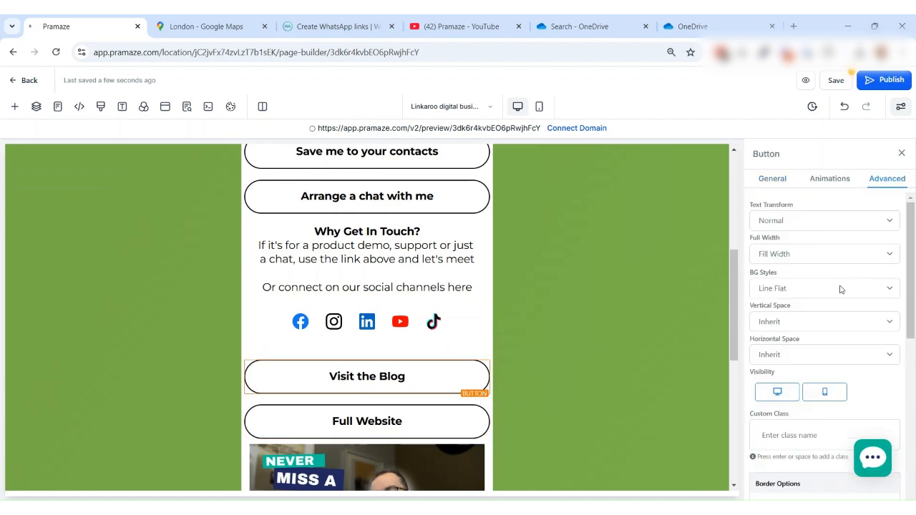
scroll(841, 289, "down", 3)
scroll(414, 302, "down", 3)
left_click(427, 377)
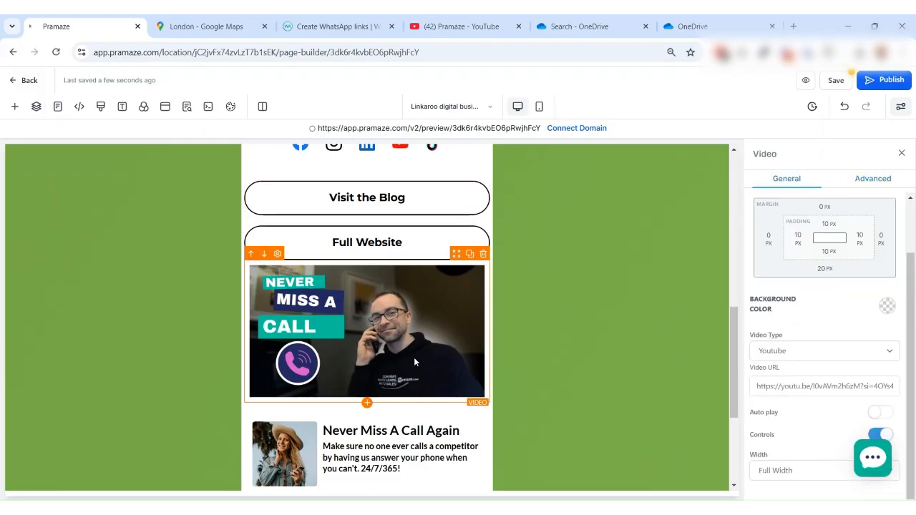
Add a Video element directly below the existing video and keep its video type as Youtube
left_click(15, 107)
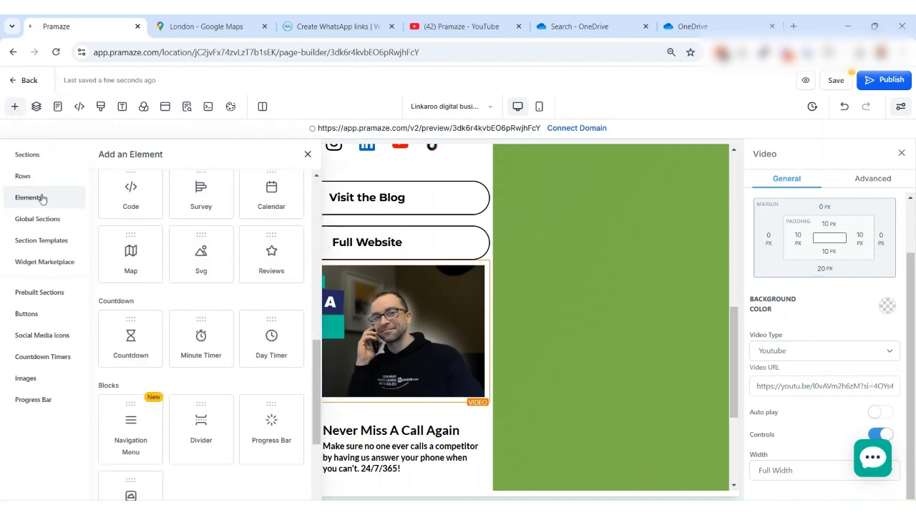
scroll(202, 336, "up", 5)
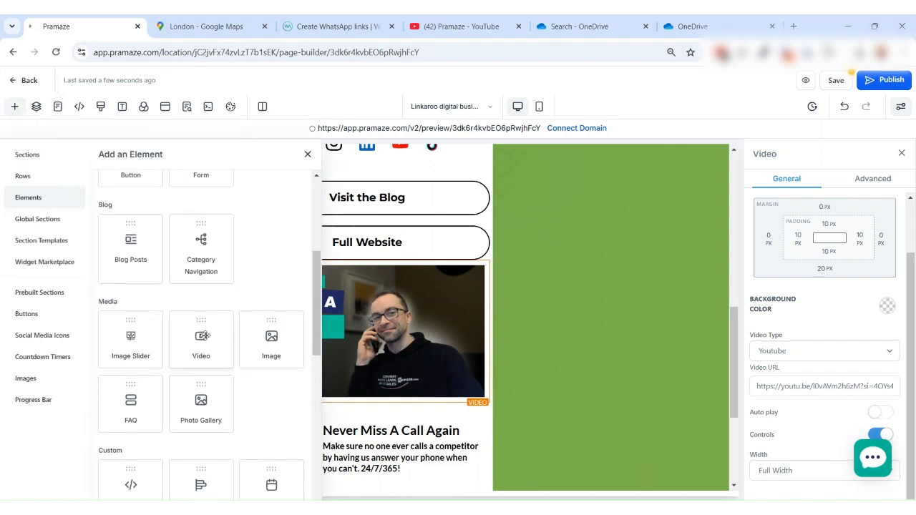
left_click_drag(203, 337, 390, 443)
scroll(419, 423, "down", 2)
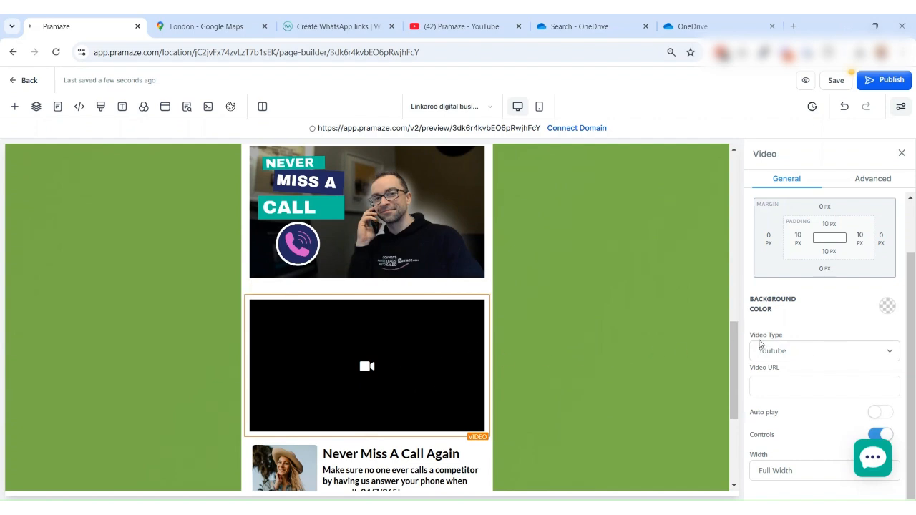
left_click_drag(780, 335, 745, 339)
left_click(831, 356)
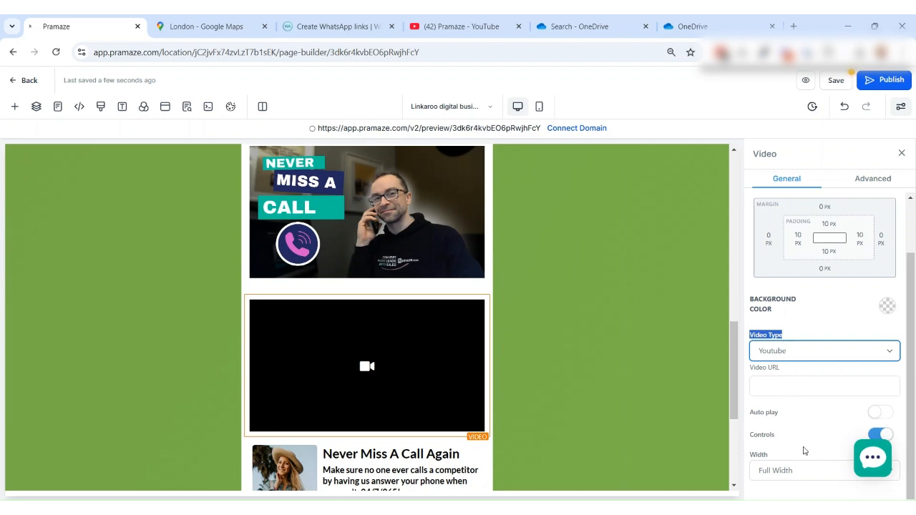
left_click(801, 333)
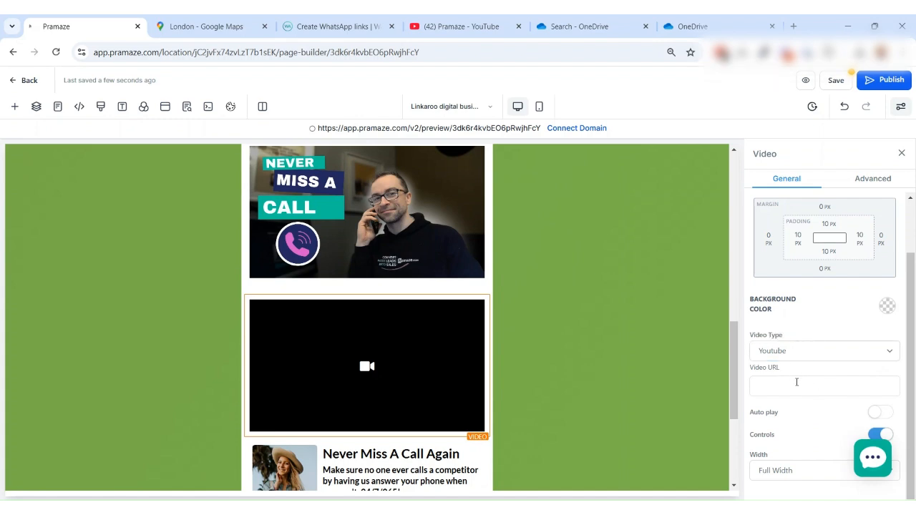
On the Pramaze YouTube channel, copy the share link of the "Never Miss a Call Again!" video
left_click(436, 26)
scroll(663, 358, "down", 2)
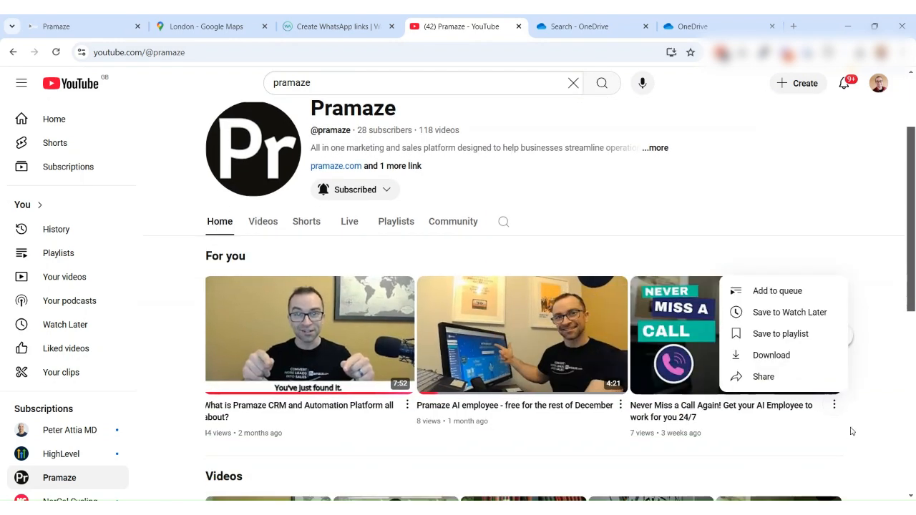
left_click(744, 376)
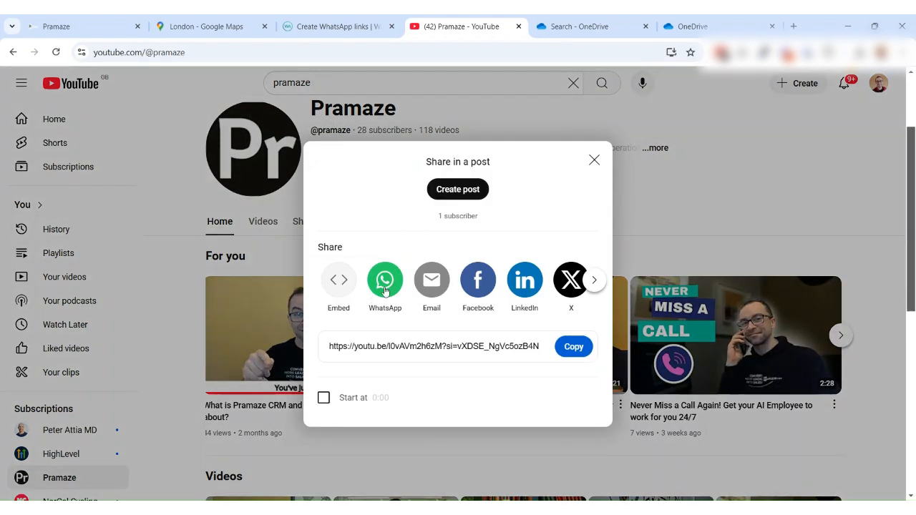
left_click(574, 349)
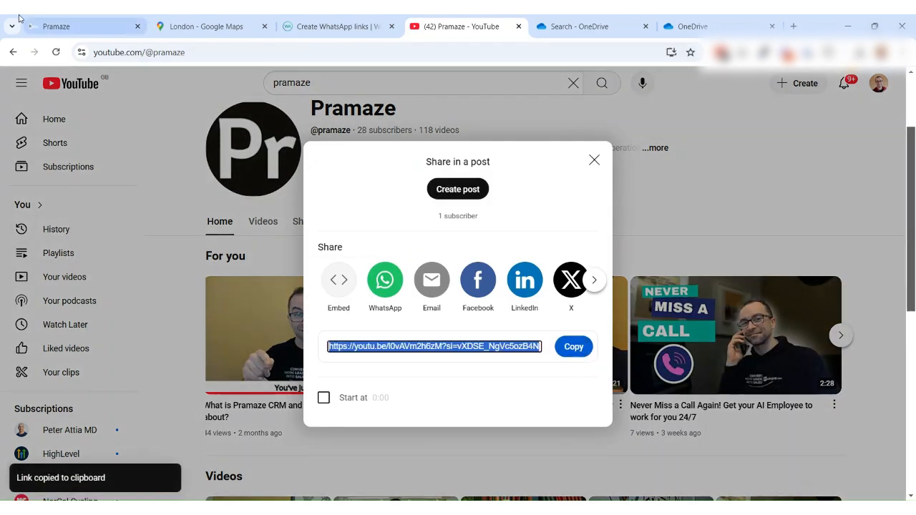
Return to the Pramaze page builder and paste the copied YouTube link as the new element's video URL
left_click(57, 26)
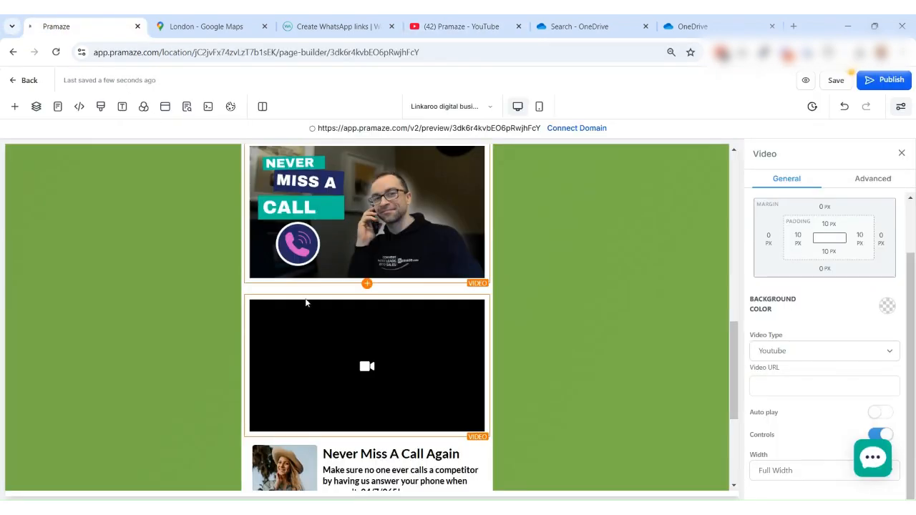
left_click(799, 385)
key("ctrl+v")
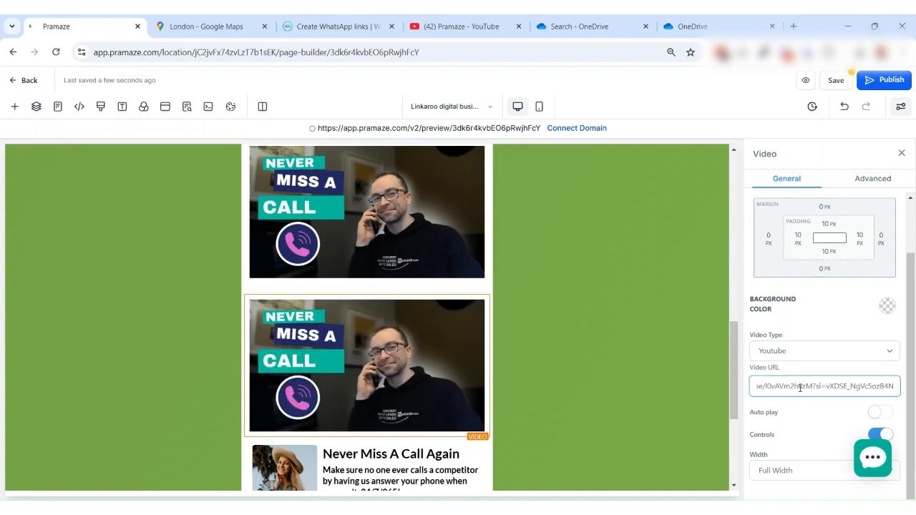
Delete the second video element below the original "Never Miss a Call" video
mouse_move(406, 348)
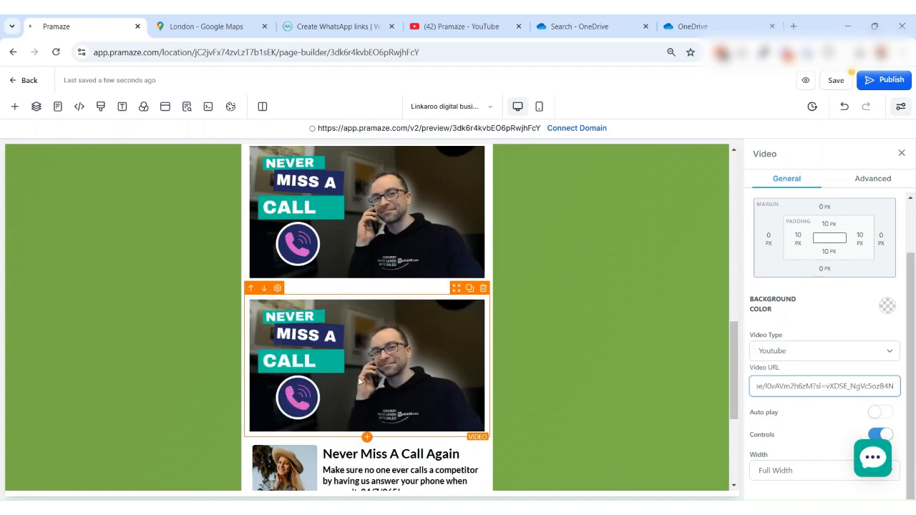
key("Delete")
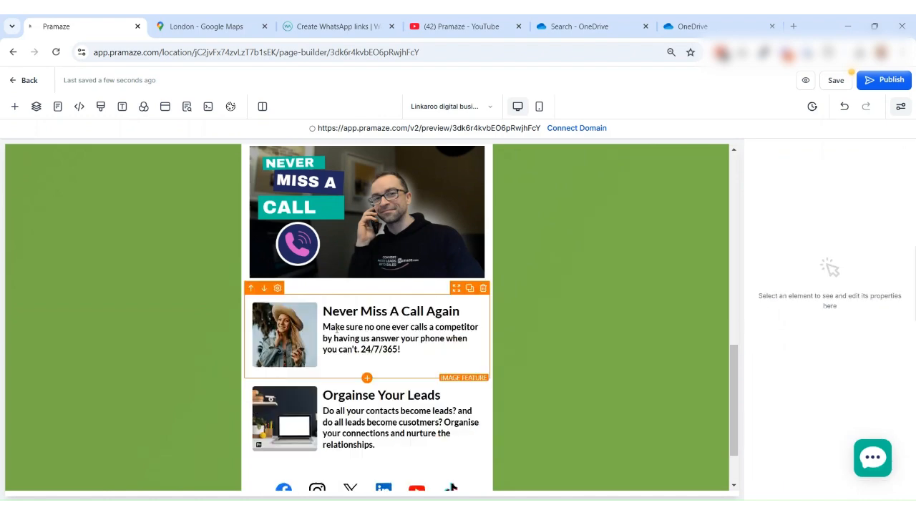
Add an Image Feature element between the "Never Miss A Call Again" and "Orgainse Your Leads" features
left_click(14, 105)
scroll(196, 349, "down", 5)
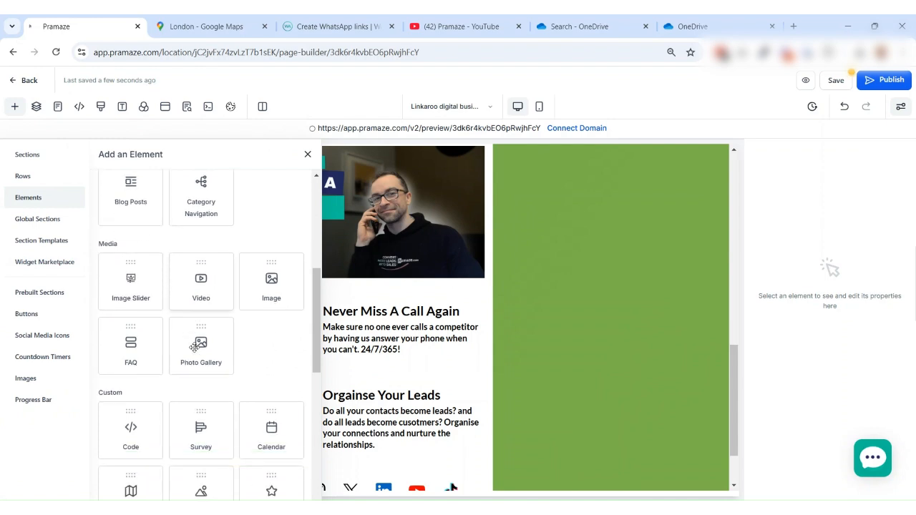
scroll(195, 349, "down", 2)
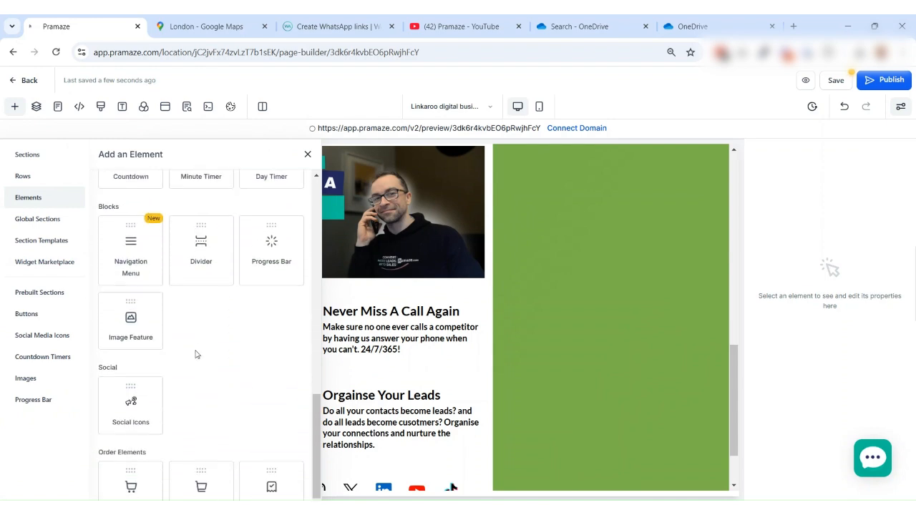
left_click_drag(131, 322, 362, 410)
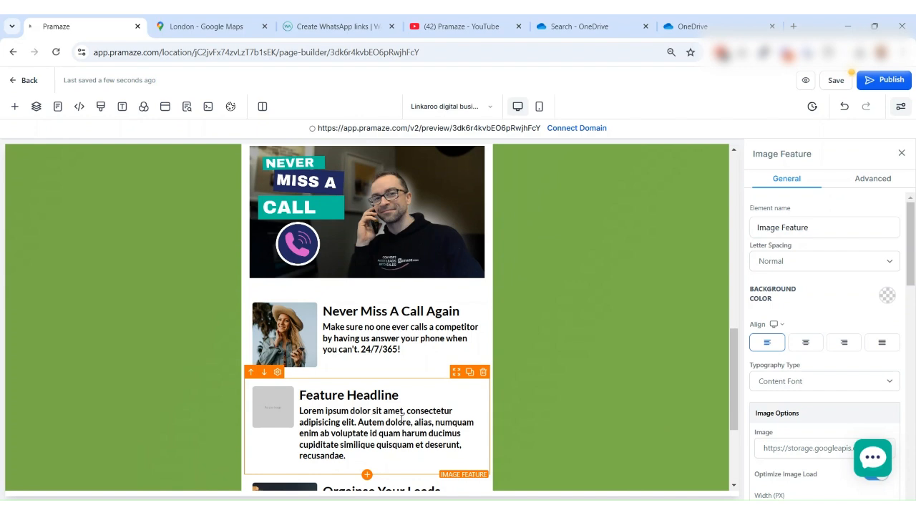
Try the 60/40 and 50/50 column sizes on the new image feature, settling on Text (70) / Image (30)
scroll(803, 329, "down", 10)
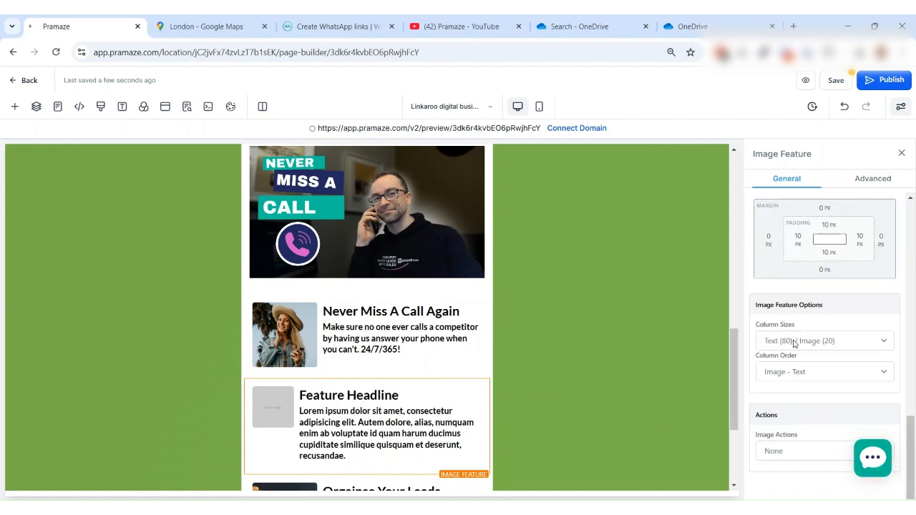
left_click(794, 343)
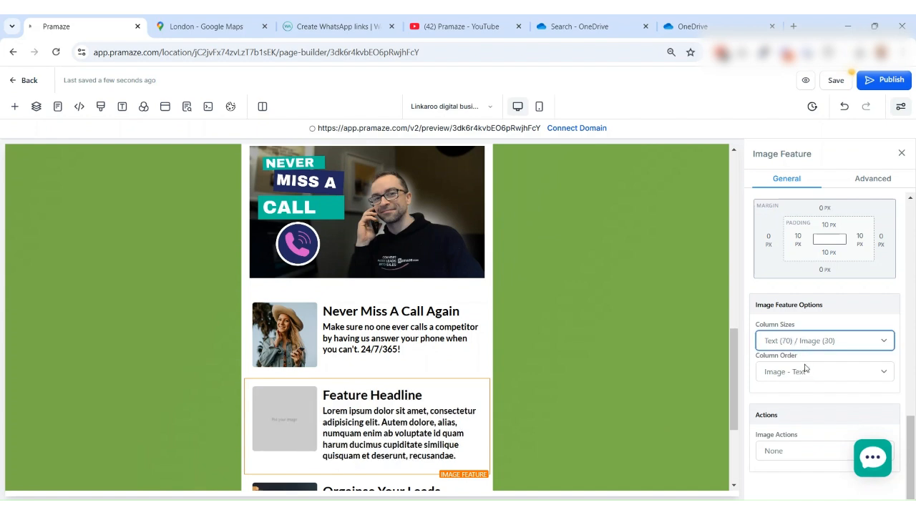
left_click(807, 388)
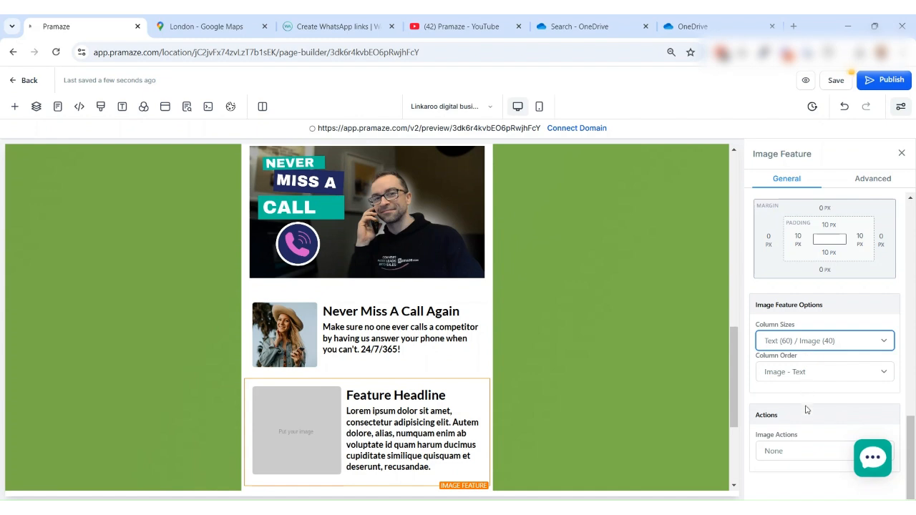
left_click(803, 405)
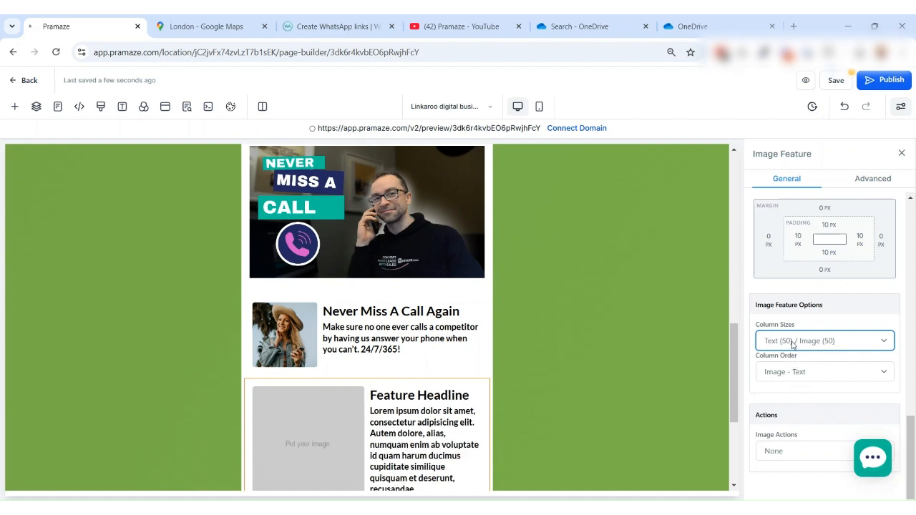
scroll(567, 388, "down", 3)
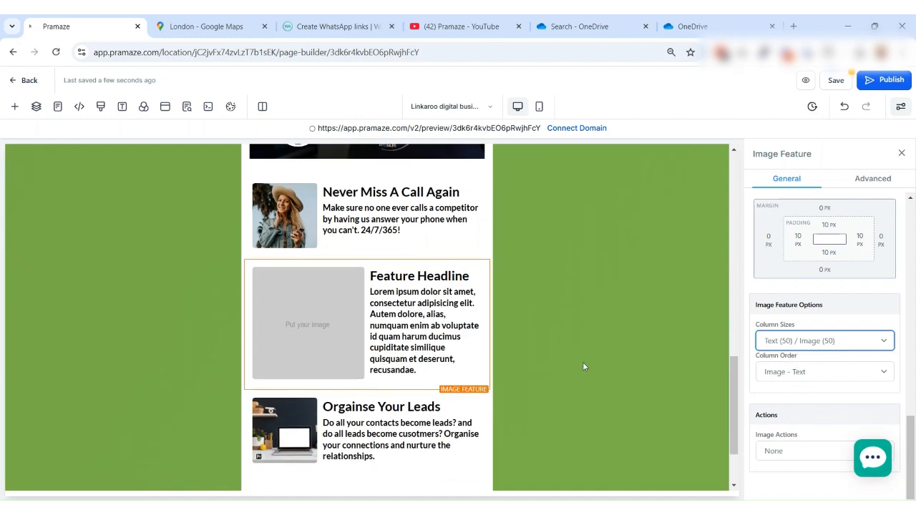
scroll(582, 367, "up", 1)
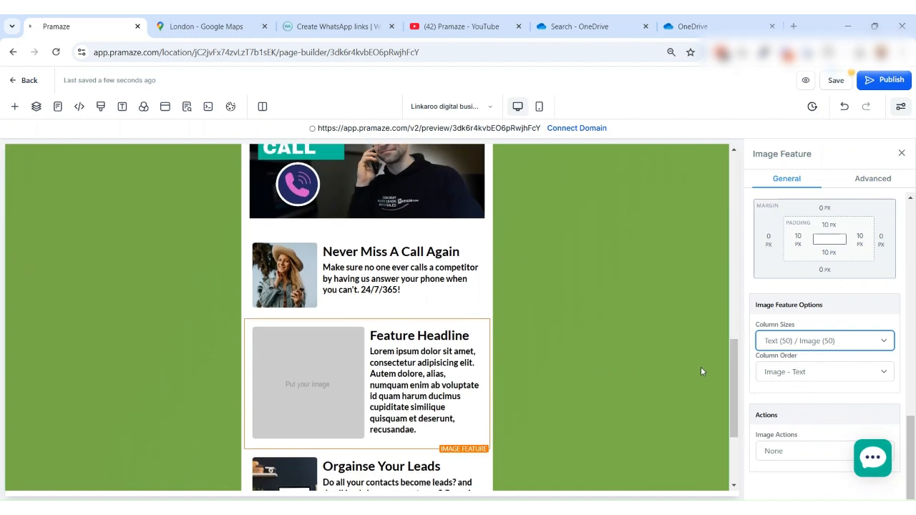
left_click(791, 370)
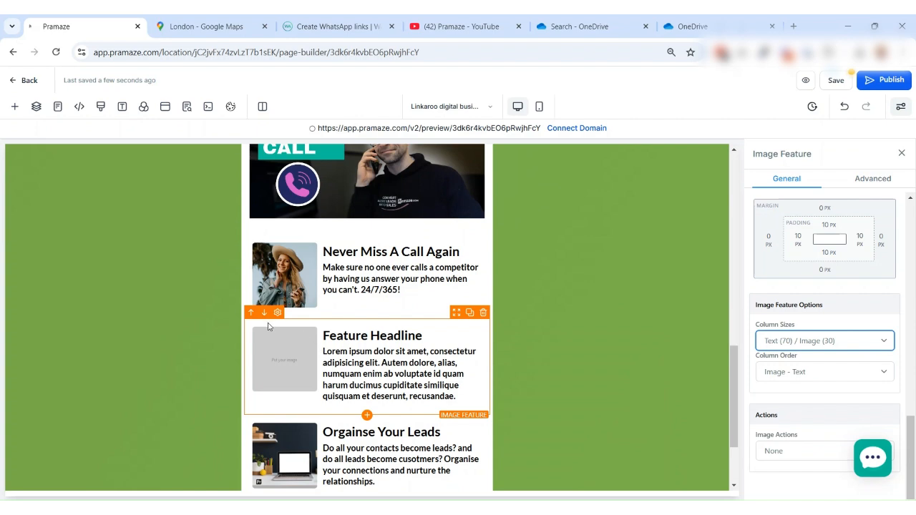
Replace the new image feature's placeholder picture with the kitchen worktop photo from the media storage
scroll(834, 356, "up", 4)
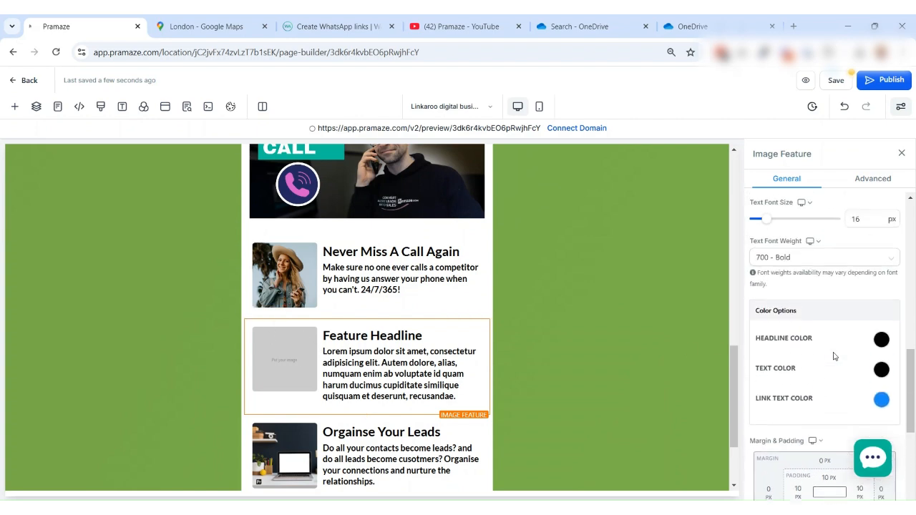
scroll(833, 356, "up", 5)
scroll(835, 351, "down", 5)
scroll(836, 343, "up", 5)
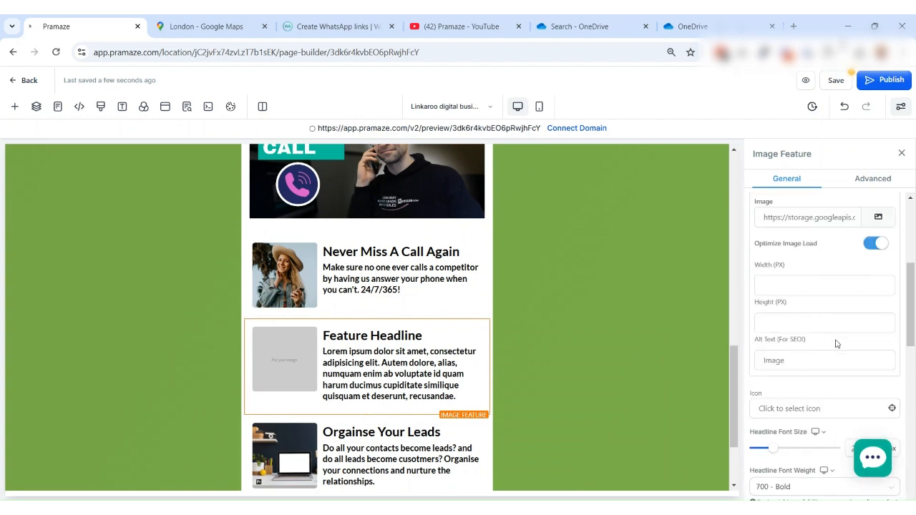
scroll(834, 336, "up", 1)
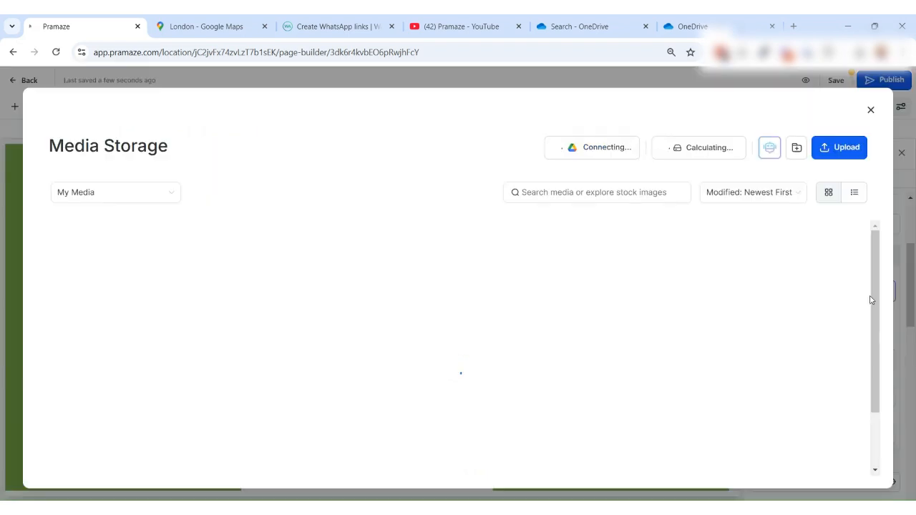
left_click(878, 292)
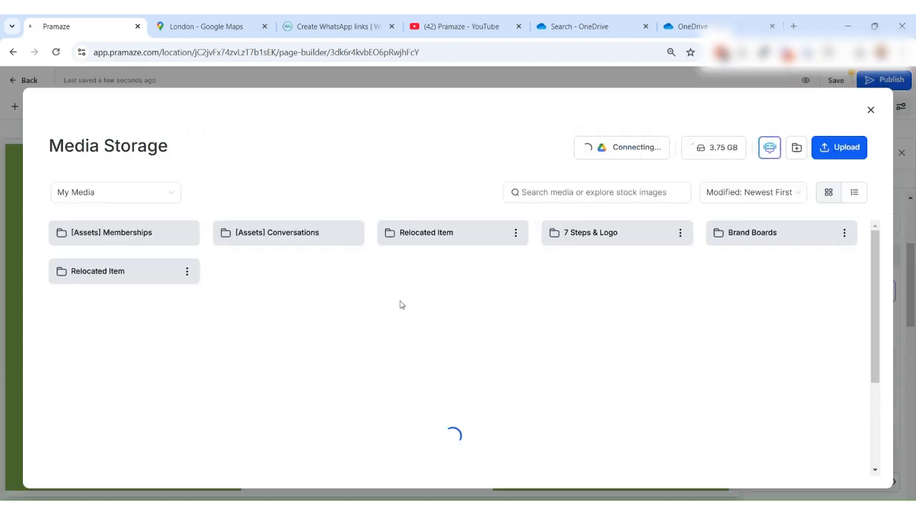
left_click(279, 395)
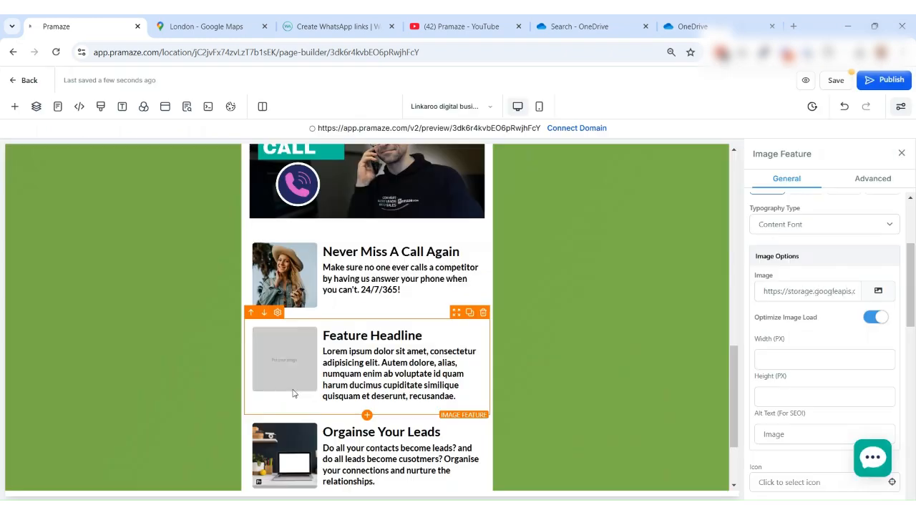
Replace the new feature's headline with "asfsfgsffsd" and its description with "asfsfsfsdfsdfs"
triple_click(371, 335)
type("asfsfgsffsd")
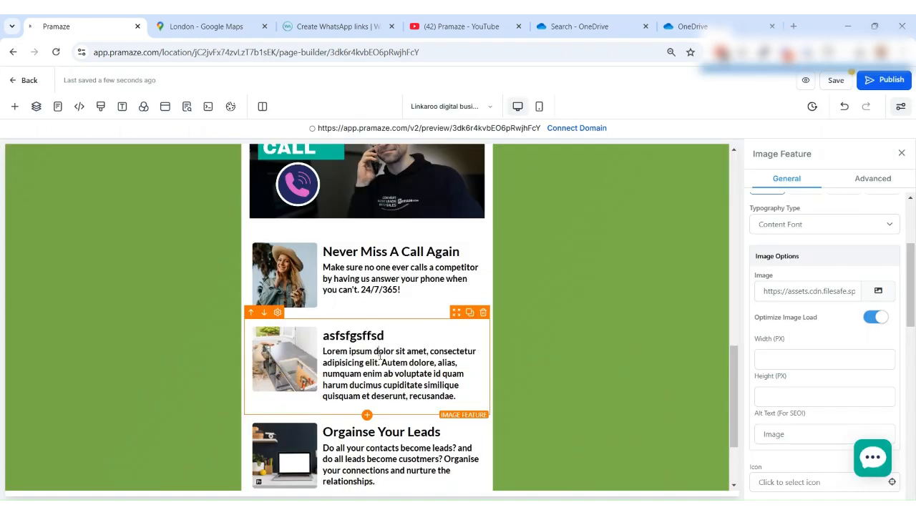
triple_click(379, 351)
type("asfsfsdfsdfsdfs")
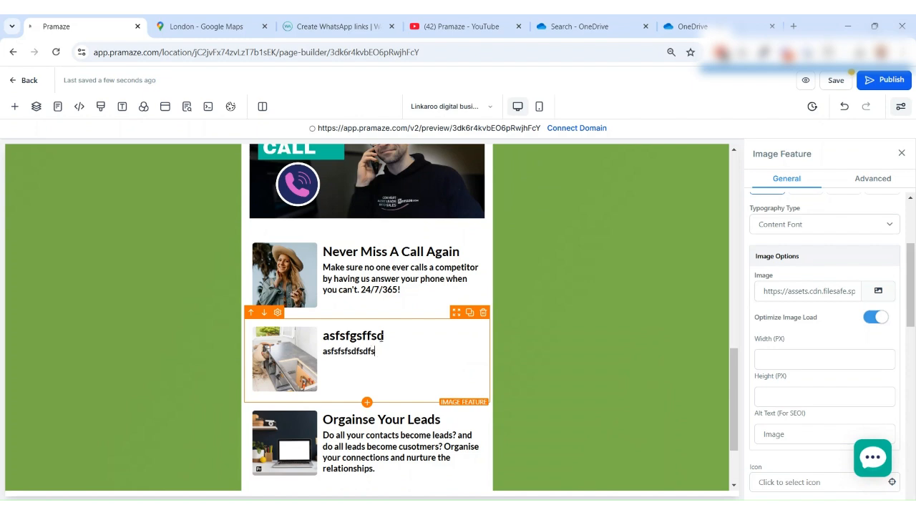
Move the social icons row up to sit directly above the "Never Miss A Call Again" feature
scroll(392, 337, "down", 2)
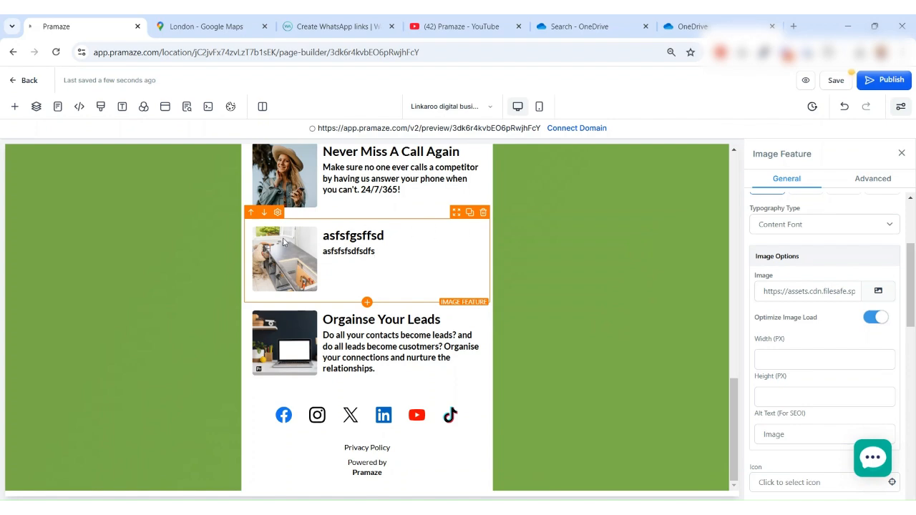
left_click_drag(456, 213, 451, 268)
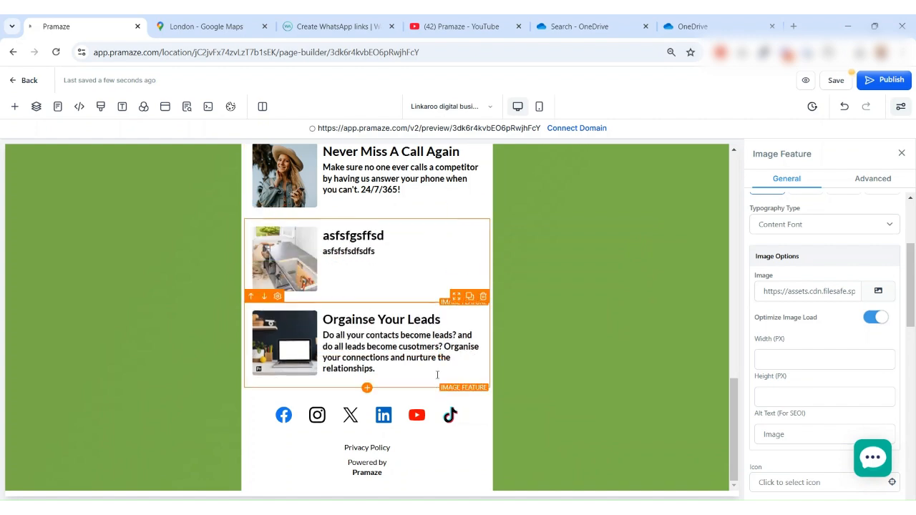
left_click_drag(456, 382, 458, 194)
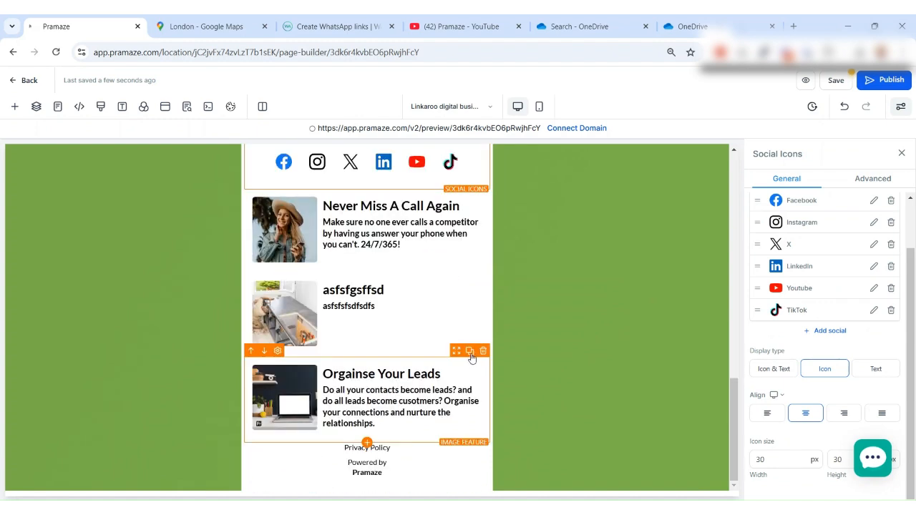
Duplicate the "Orgainse Your Leads" image feature several times
left_click(470, 350)
scroll(470, 368, "down", 1)
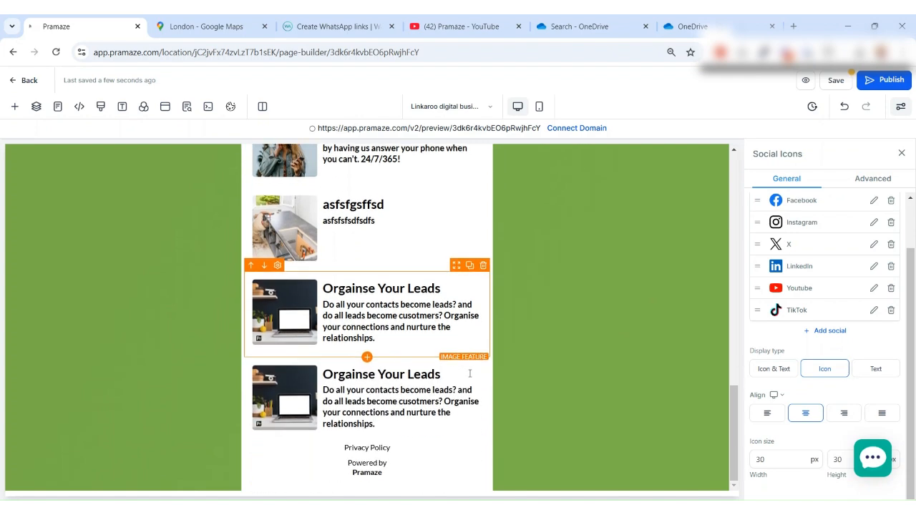
left_click(470, 266)
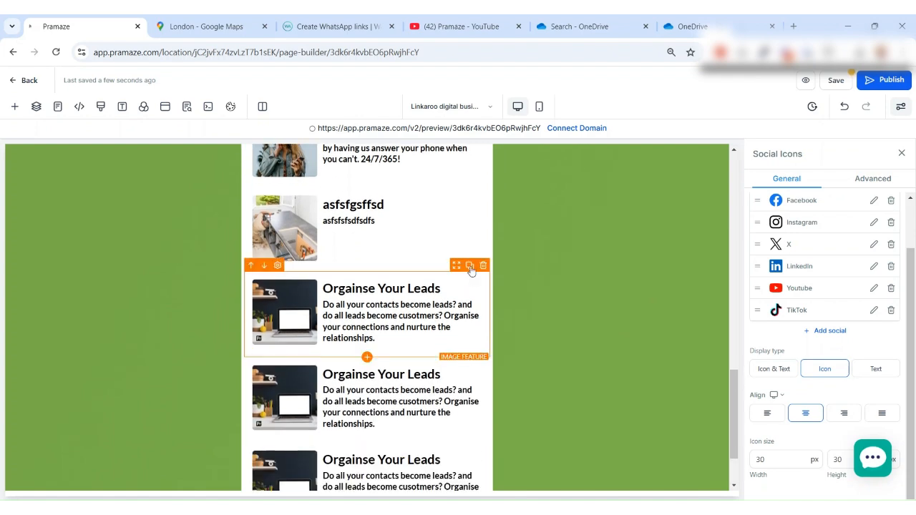
Delete a surplus "Orgainse Your Leads" copy, along with the "Never Miss A Call Again" and "asfsfgsffsd" image features
scroll(451, 329, "down", 2)
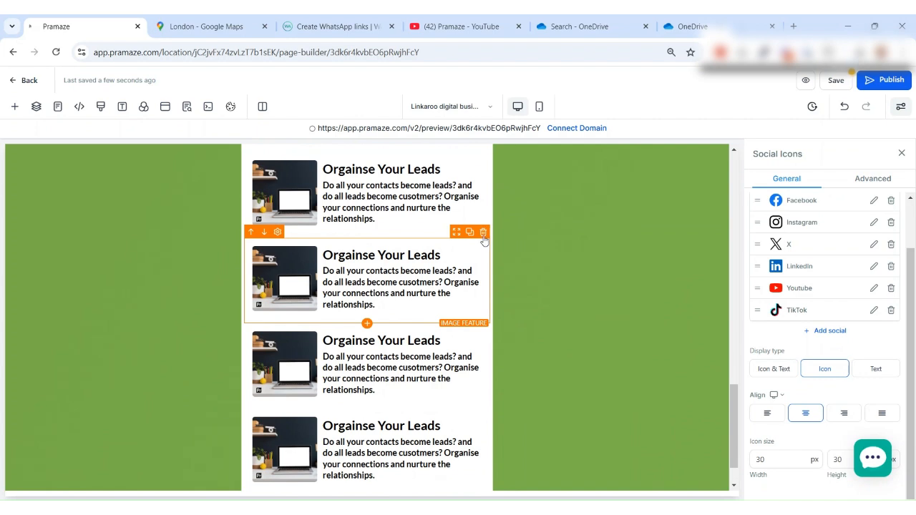
left_click(484, 233)
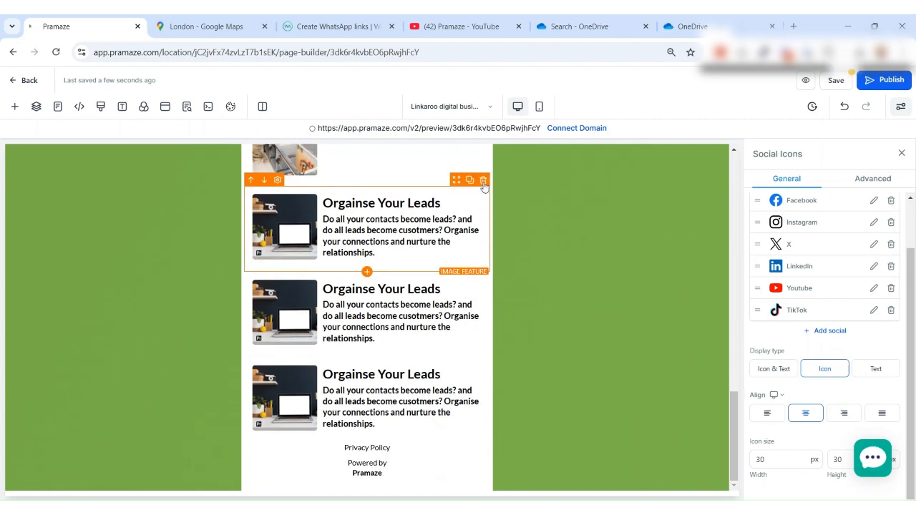
scroll(400, 271, "up", 10)
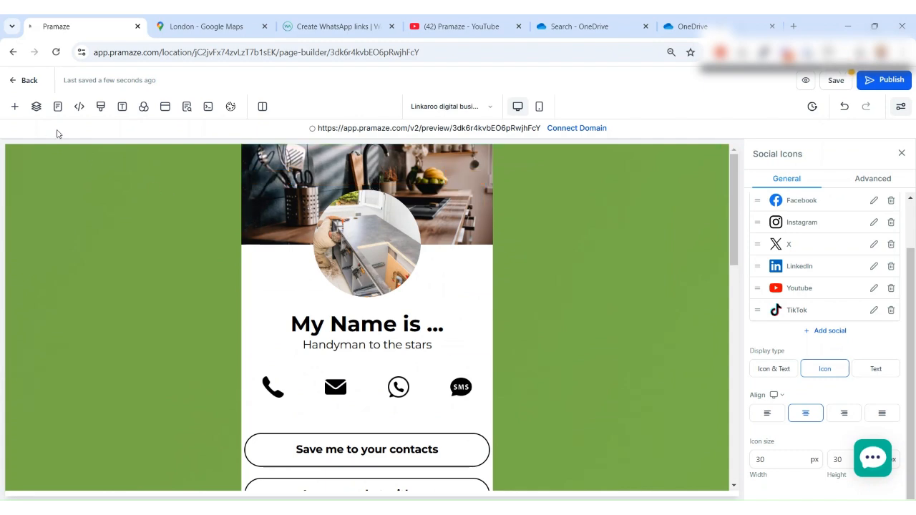
Look through all the element types that can be added, and review the page from header to feature blocks
left_click(16, 107)
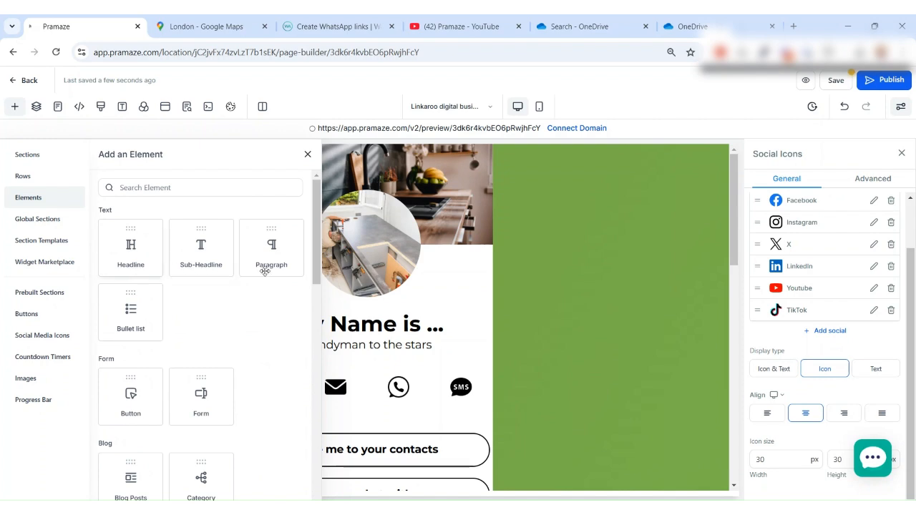
scroll(201, 401, "down", 3)
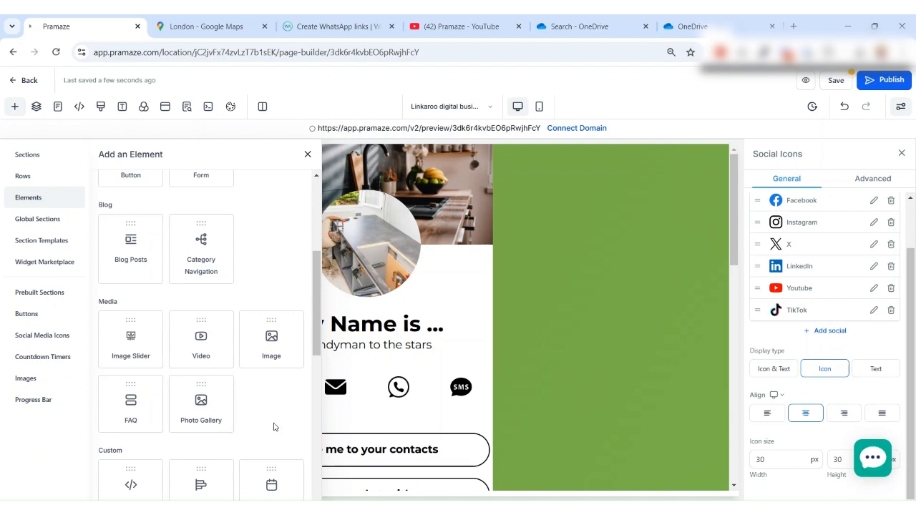
scroll(274, 427, "down", 3)
scroll(287, 430, "down", 3)
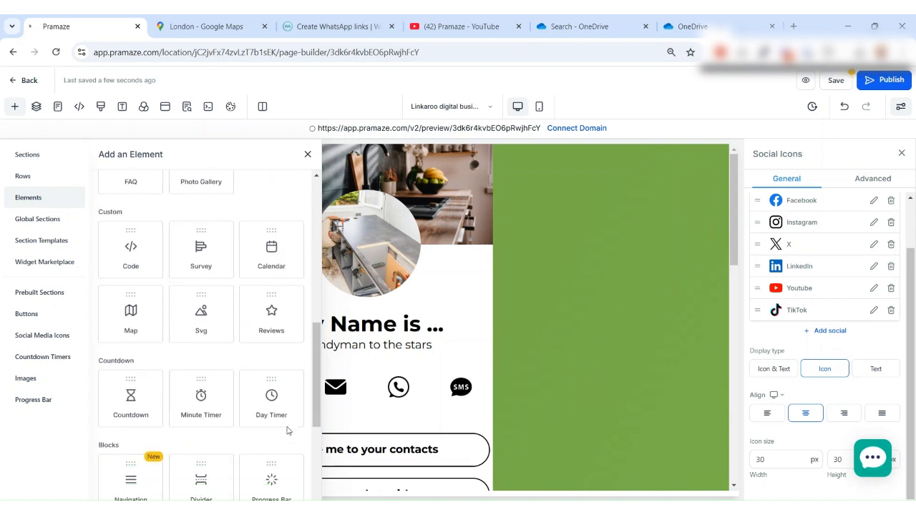
scroll(263, 424, "down", 1)
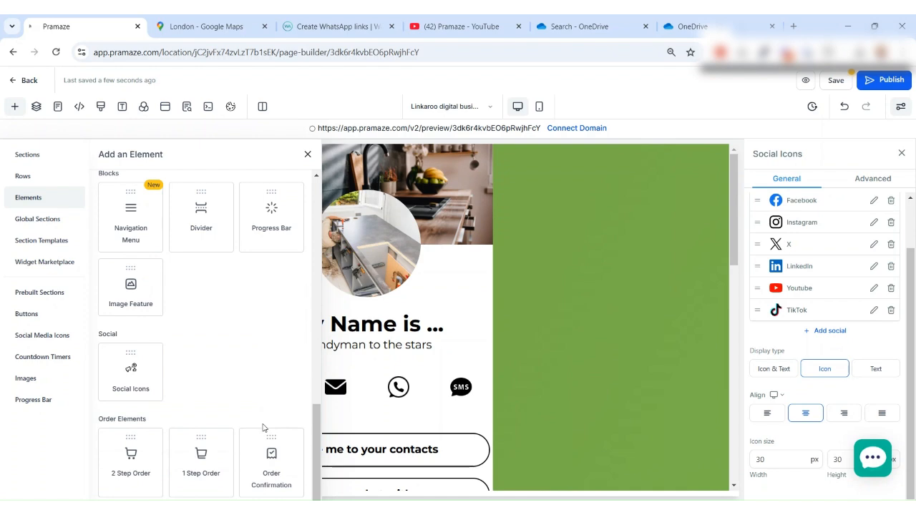
left_click(308, 155)
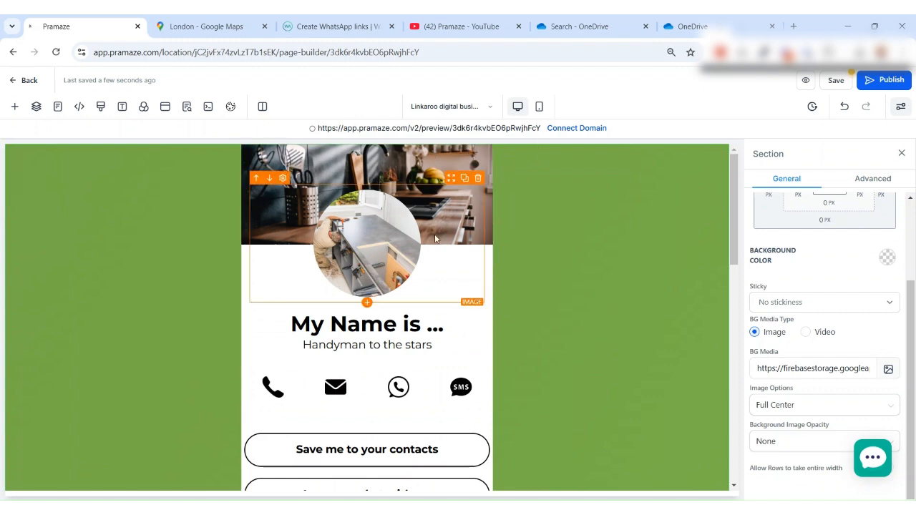
scroll(400, 273, "down", 10)
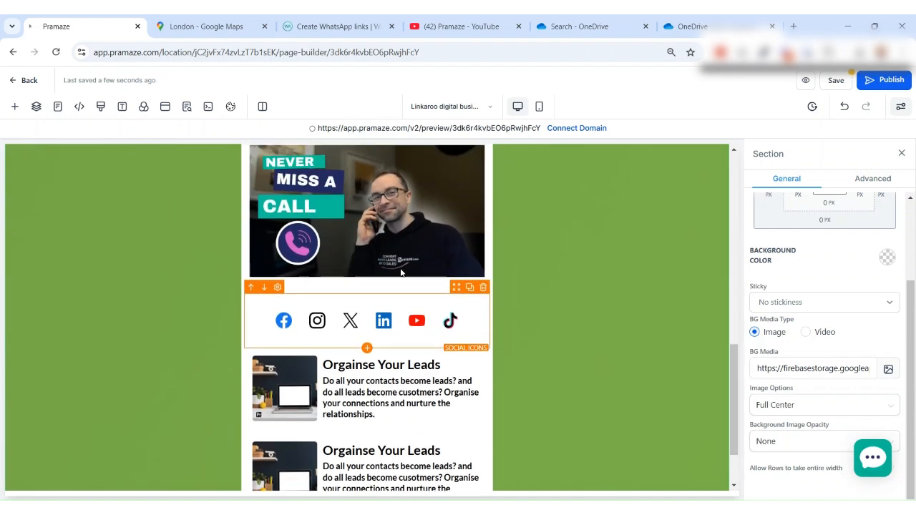
scroll(401, 273, "up", 10)
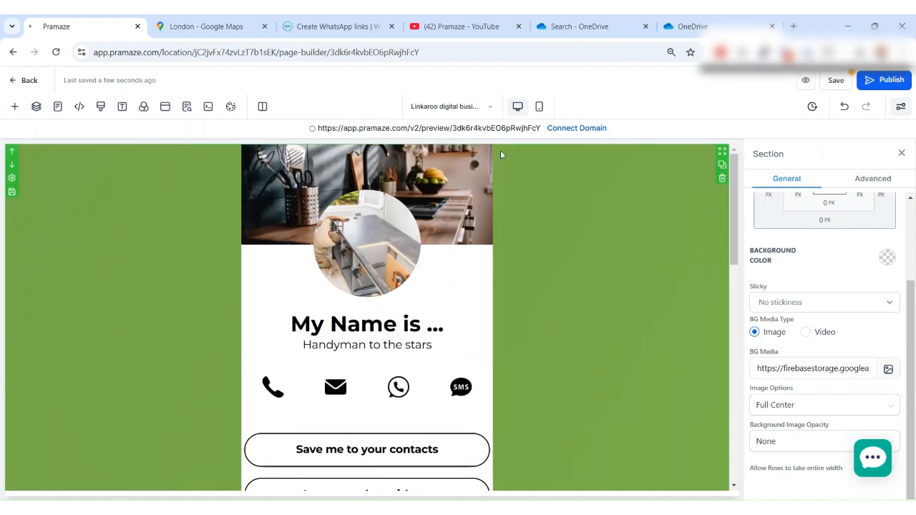
Set the header column's top padding to 20 px in the mobile layout and compare it with the desktop layout
left_click(540, 109)
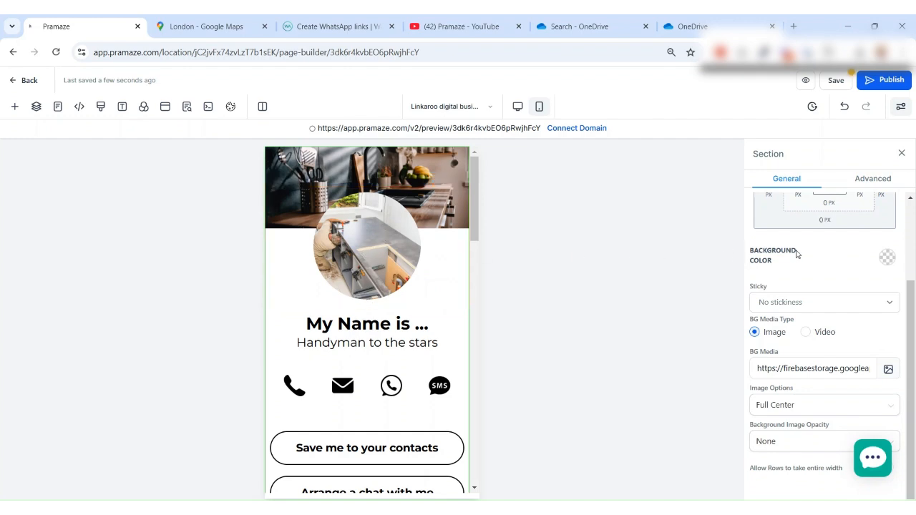
left_click(393, 262)
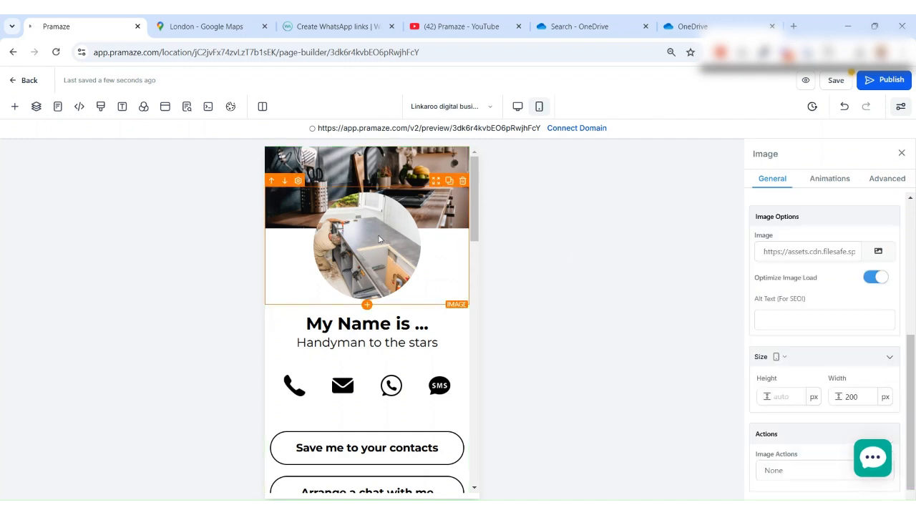
left_click(378, 164)
scroll(788, 242, "up", 4)
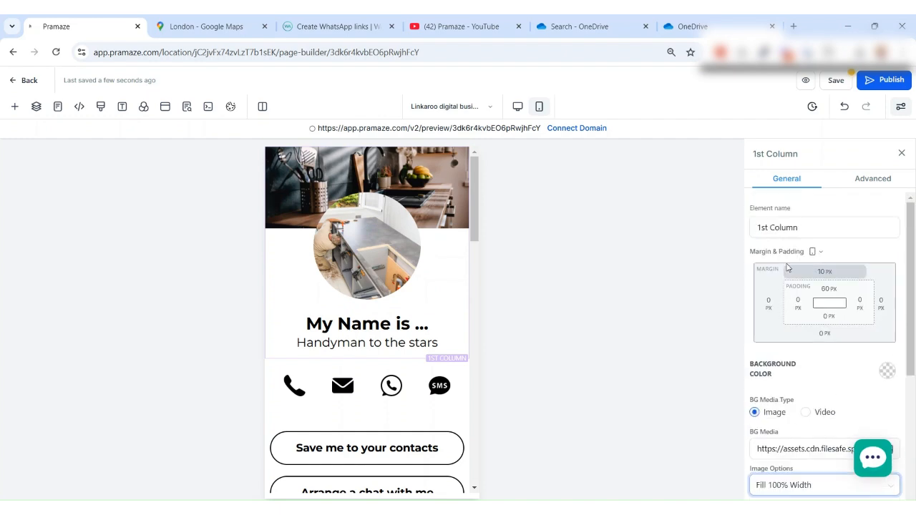
left_click(828, 290)
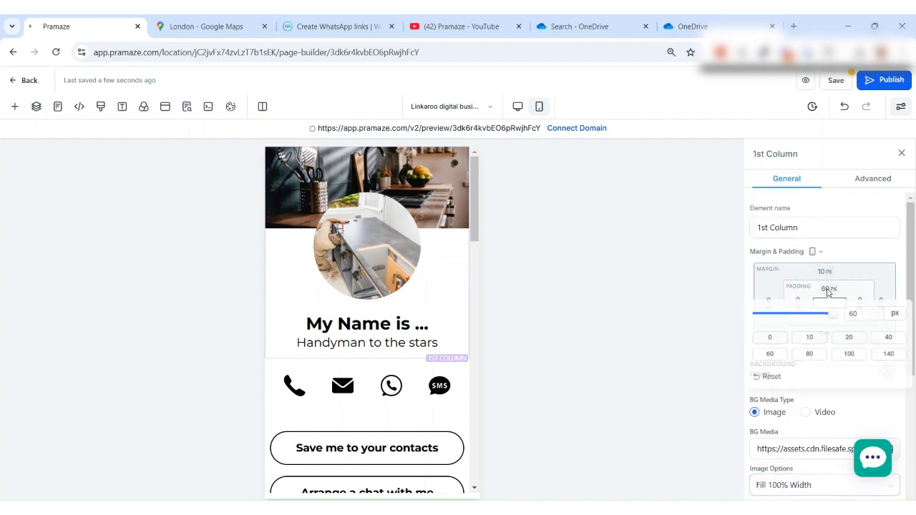
left_click(850, 340)
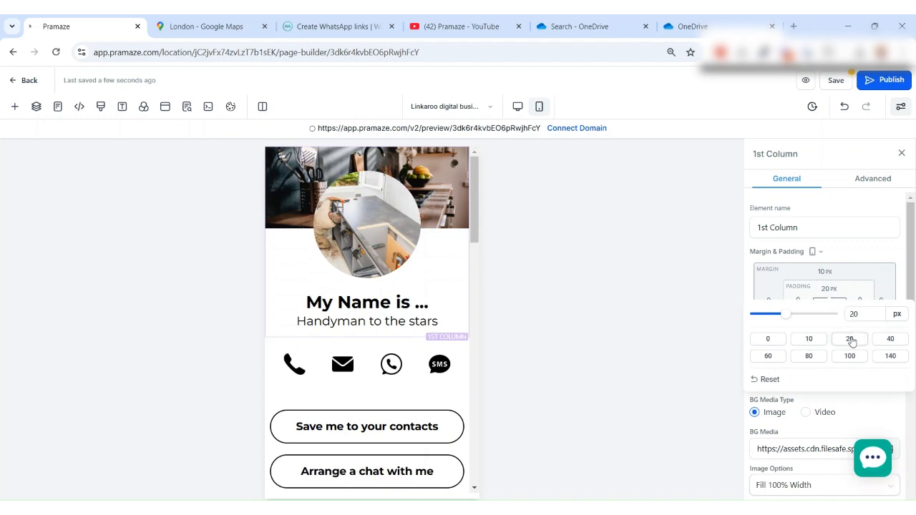
left_click(533, 234)
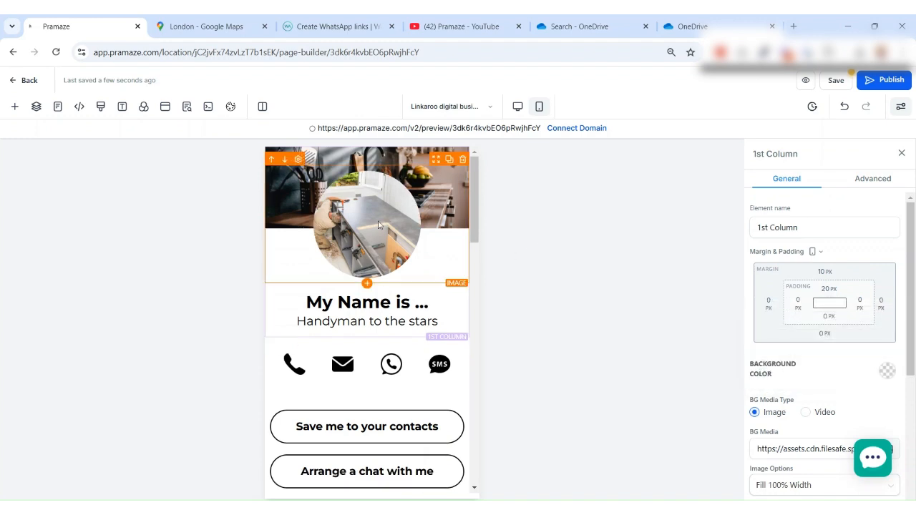
left_click(517, 107)
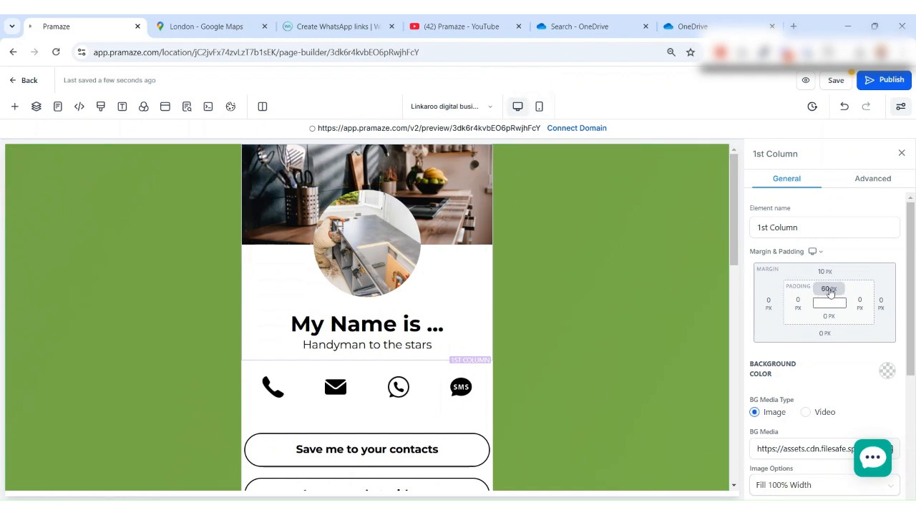
left_click(539, 107)
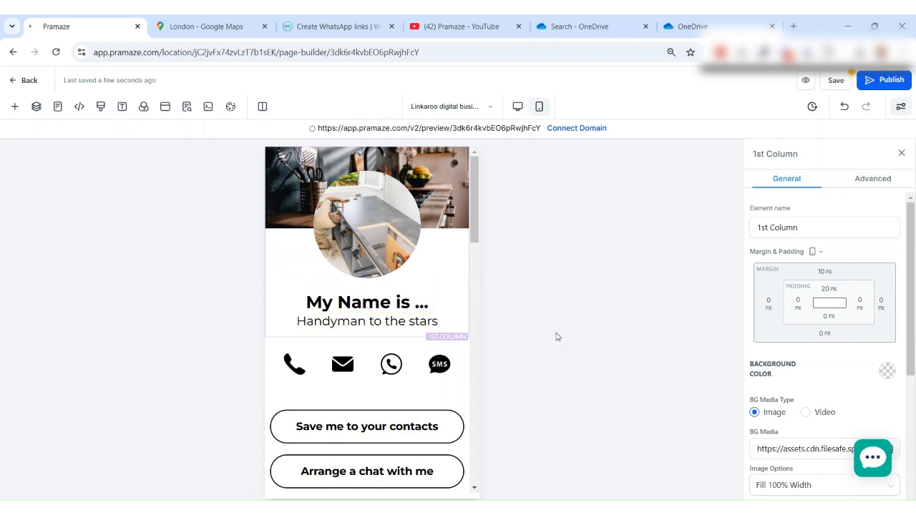
Set the icon width and height of the social icons row below the "Never Miss A Call" video to 25 px
scroll(358, 285, "down", 2)
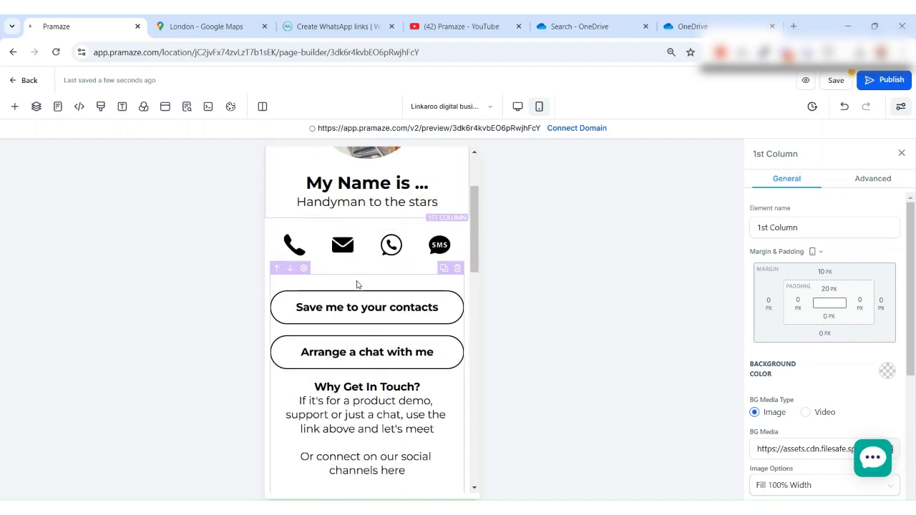
scroll(363, 300, "down", 3)
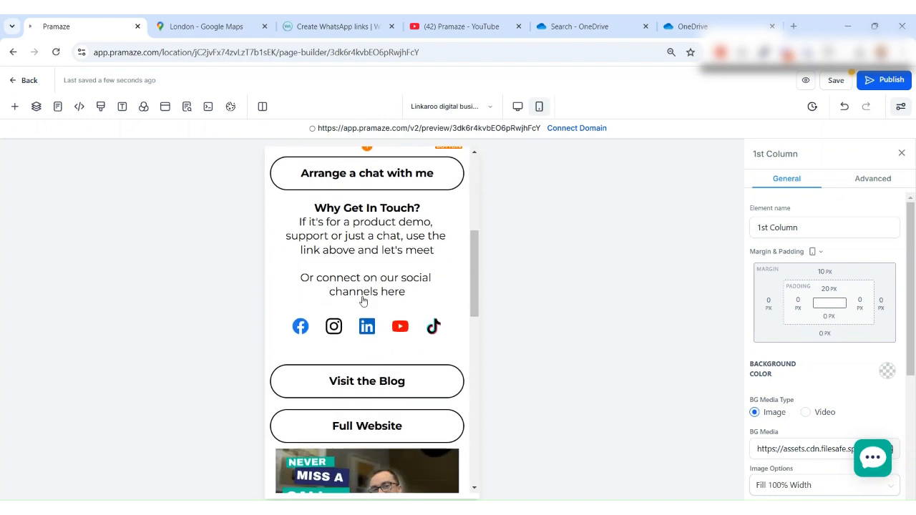
scroll(365, 300, "down", 2)
scroll(367, 301, "down", 3)
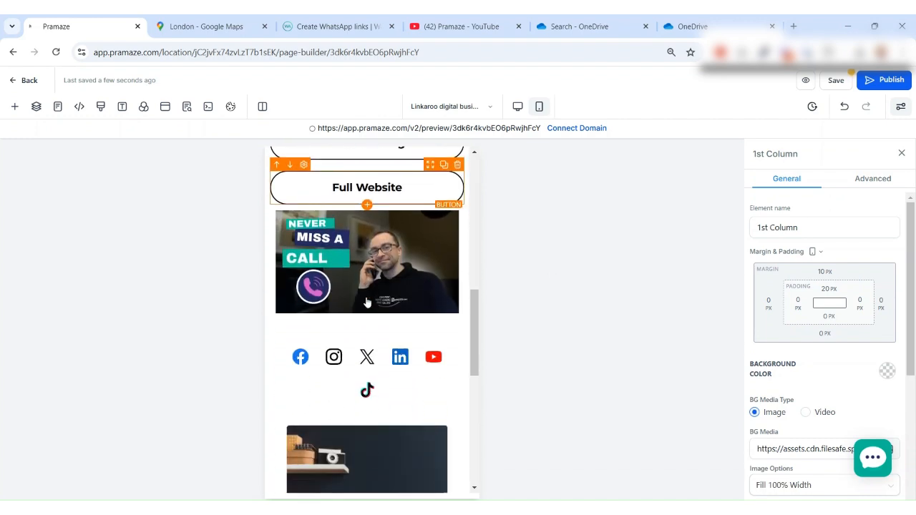
scroll(368, 302, "down", 1)
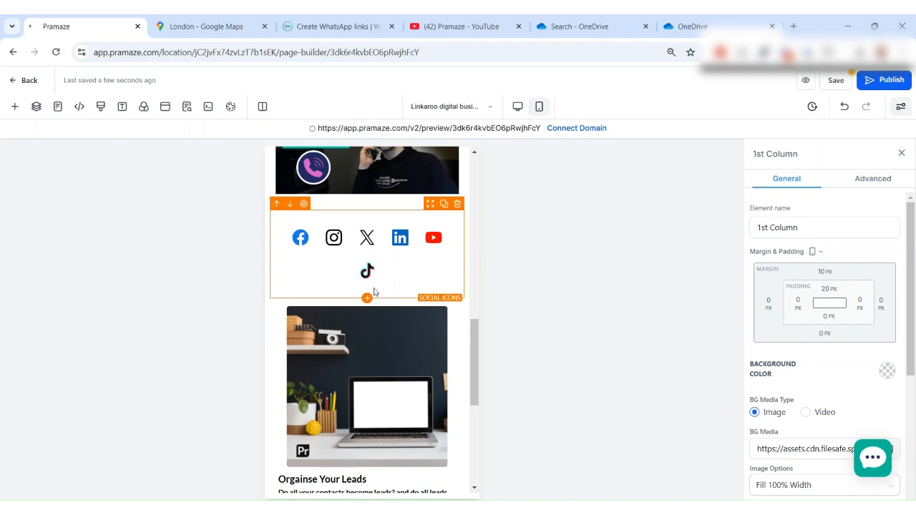
left_click(397, 269)
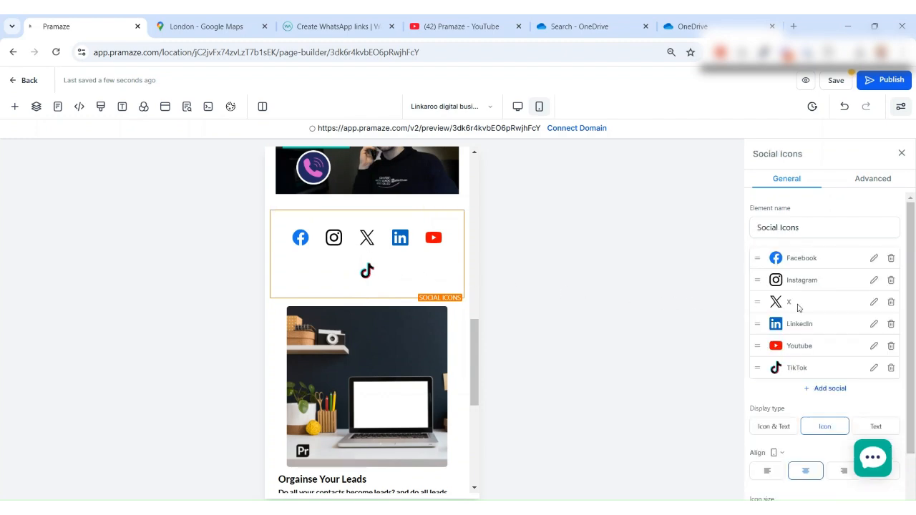
scroll(798, 308, "down", 2)
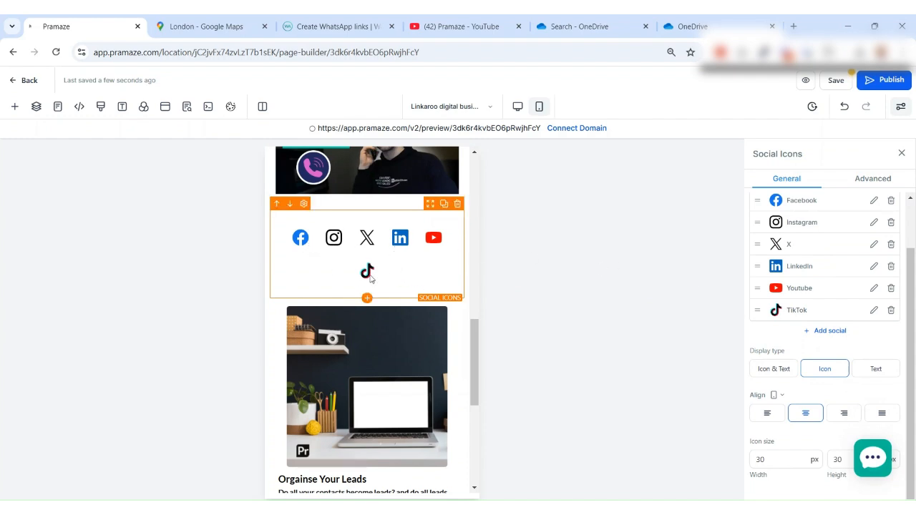
left_click(774, 459)
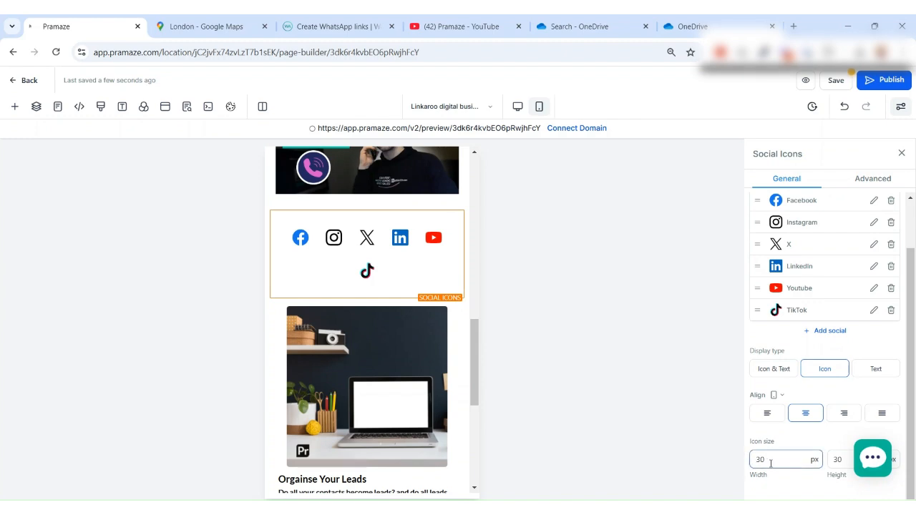
left_click_drag(770, 462, 738, 462)
type("25")
key("Tab")
type("25")
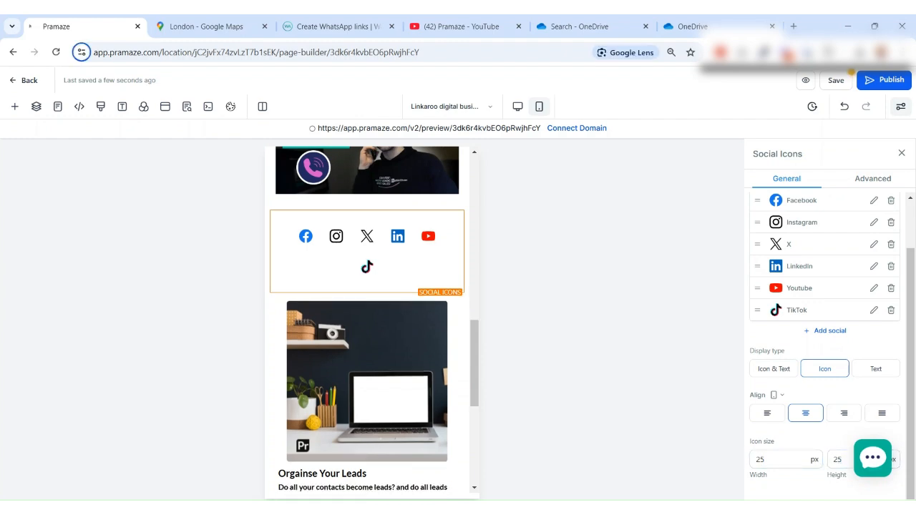
Set the lower social icons' width and height to 20 px and compare the desktop and mobile layouts
left_click_drag(767, 466, 736, 467)
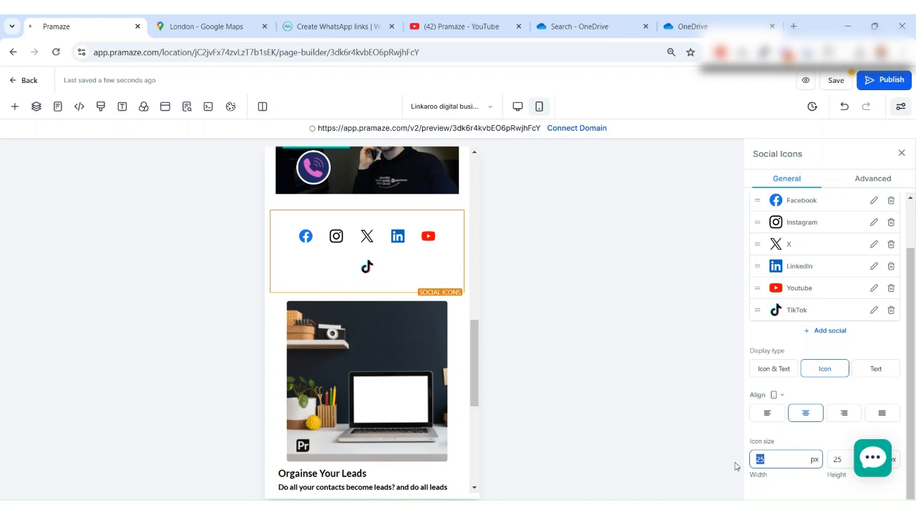
type("20")
key("Tab")
type("20")
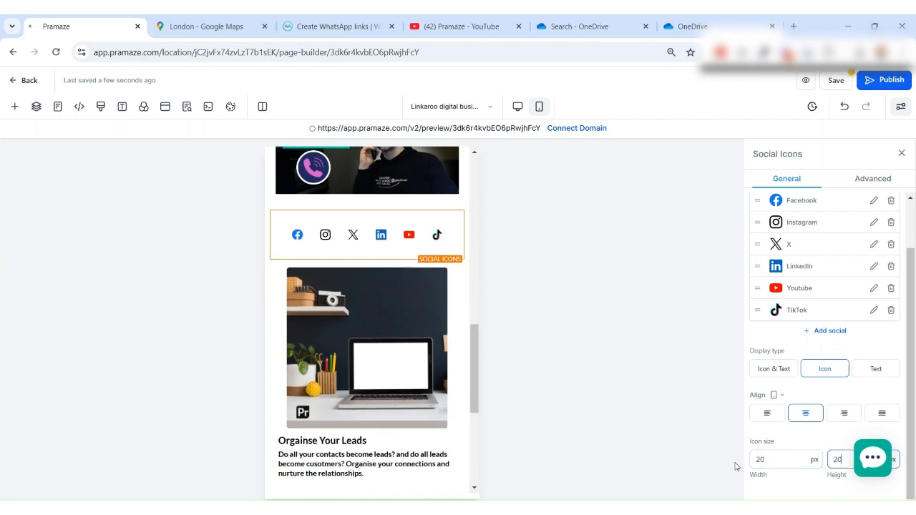
left_click(512, 286)
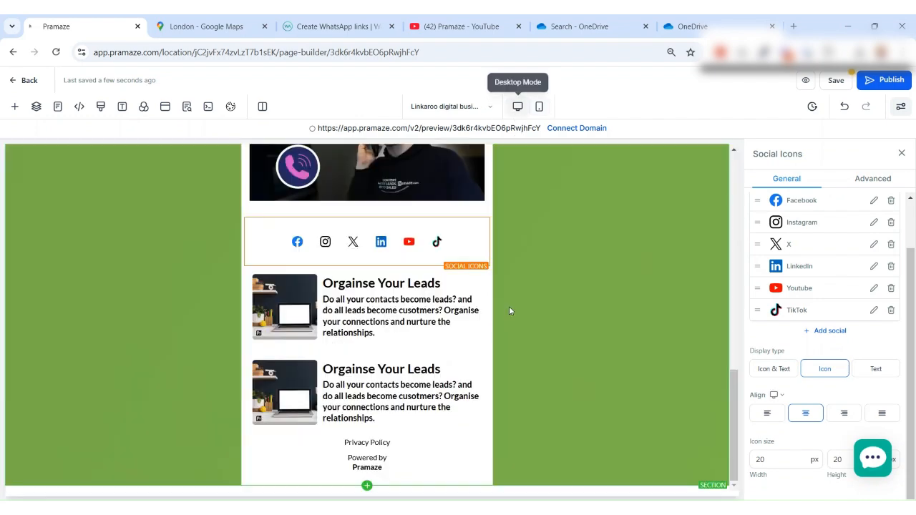
left_click(517, 107)
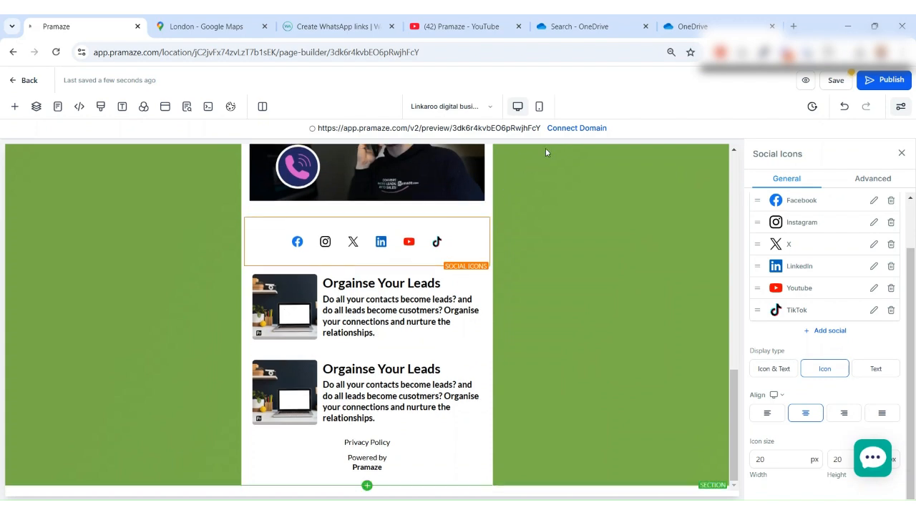
left_click(539, 108)
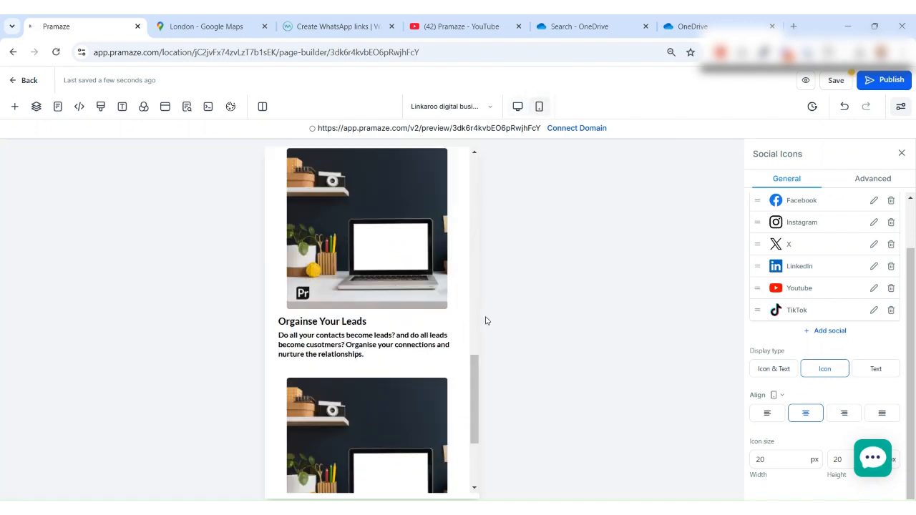
Examine the first "Orgainse Your Leads" image feature's column and image action options, and review the feature blocks in the mobile layout
scroll(396, 247, "up", 1)
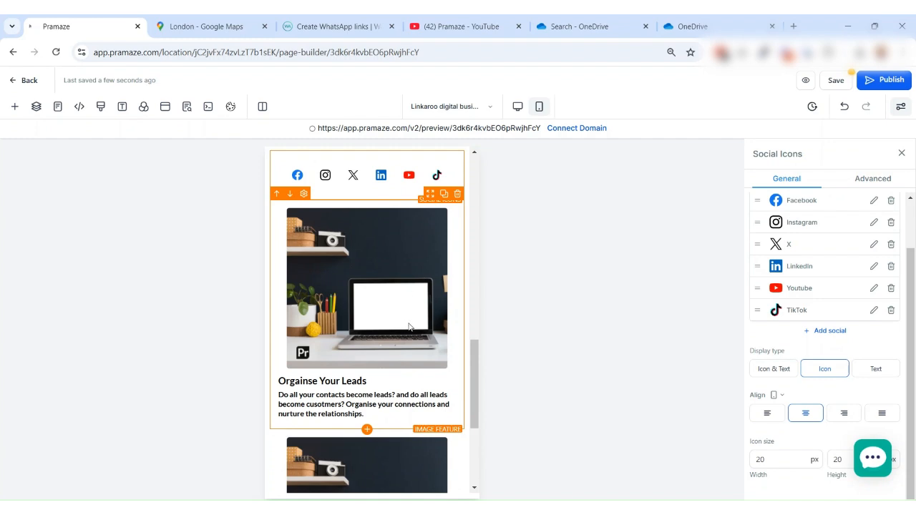
left_click(445, 336)
scroll(783, 364, "down", 10)
scroll(782, 365, "down", 3)
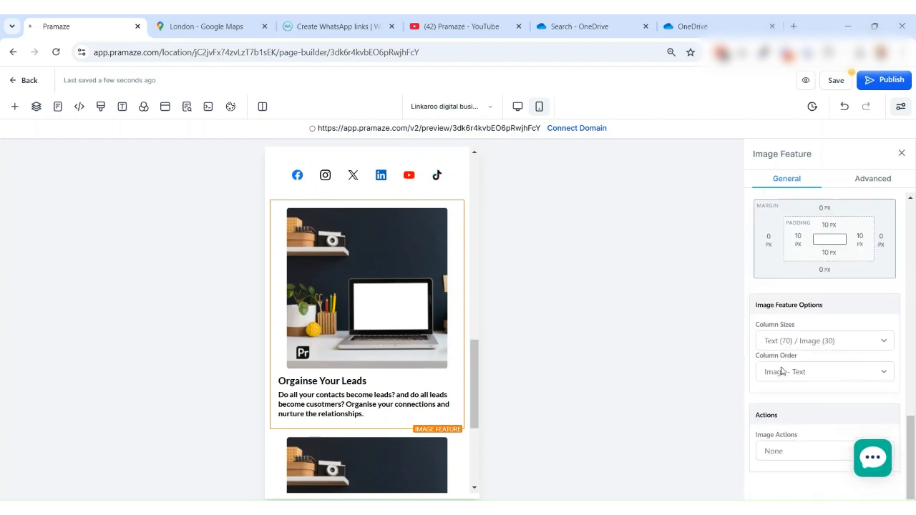
left_click_drag(813, 435, 755, 440)
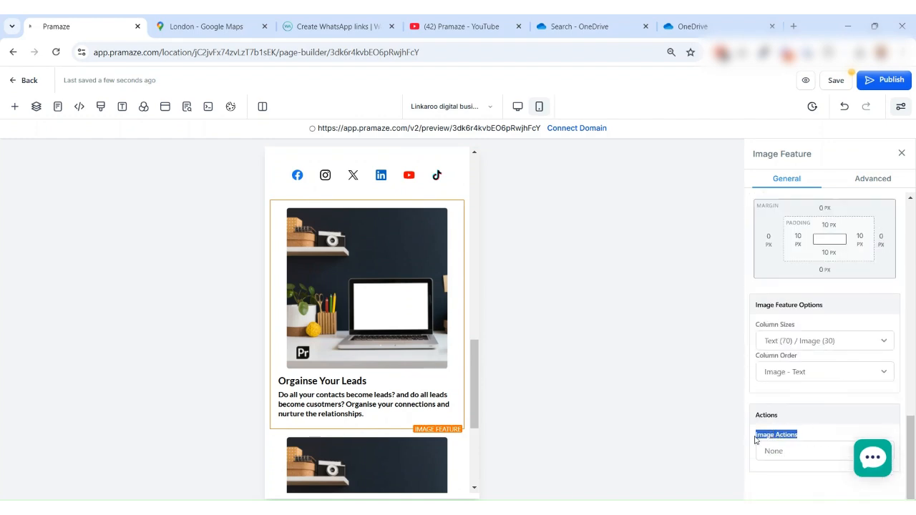
left_click(780, 453)
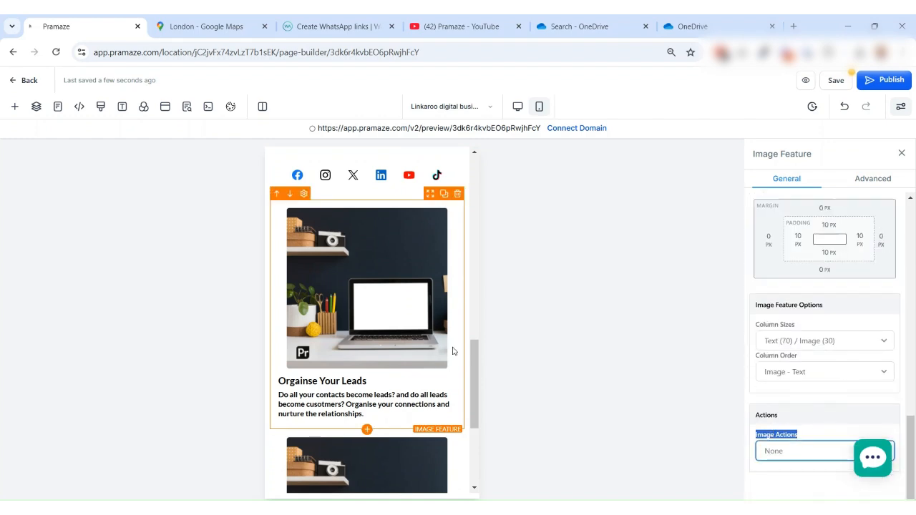
scroll(452, 351, "down", 5)
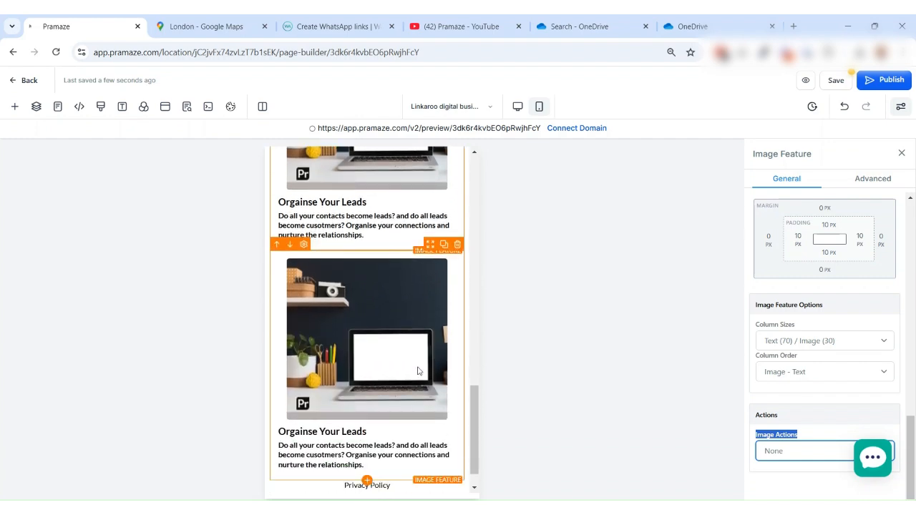
scroll(419, 370, "down", 1)
scroll(419, 370, "up", 15)
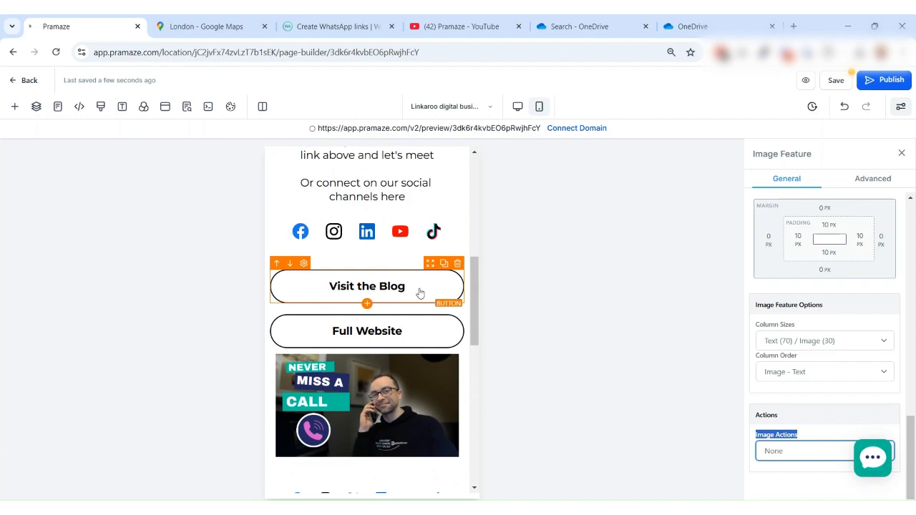
scroll(420, 293, "down", 5)
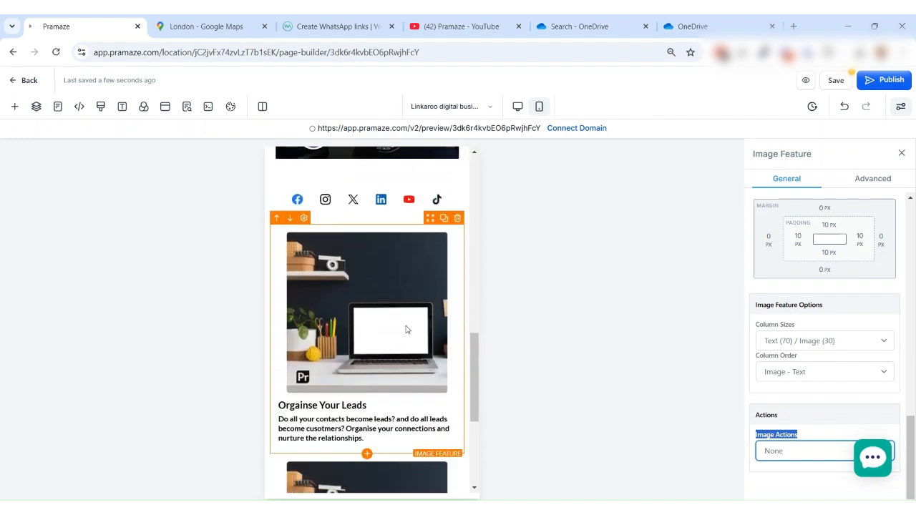
scroll(406, 330, "down", 3)
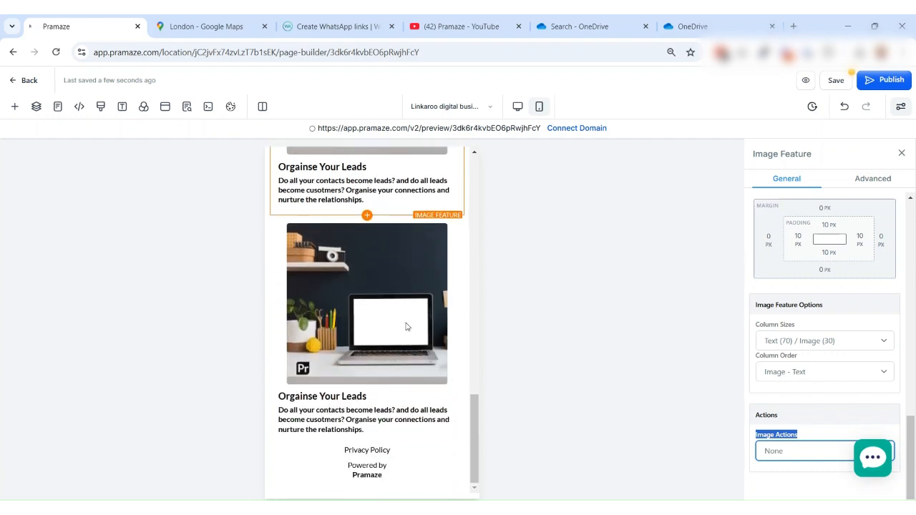
left_click(598, 308)
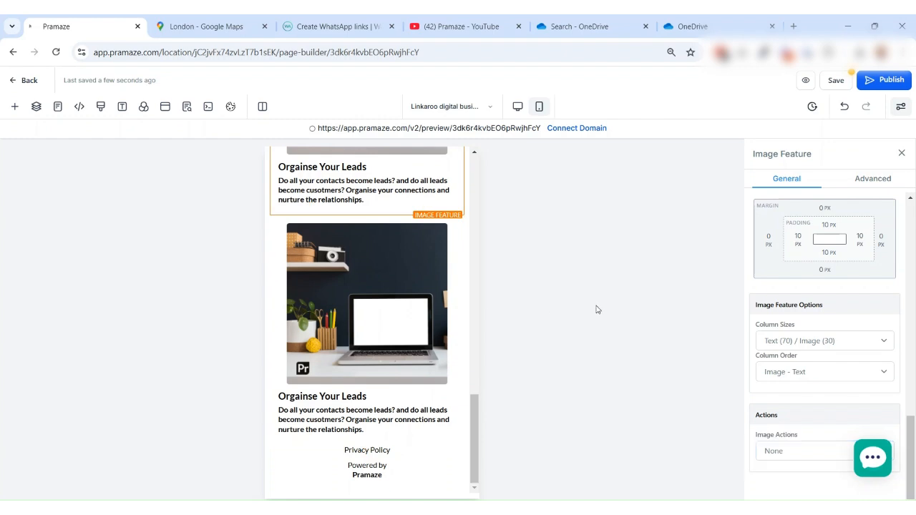
Add a new image feature, move it between the two "Orgainse Your Leads" features, and check the page in the desktop layout
left_click(13, 107)
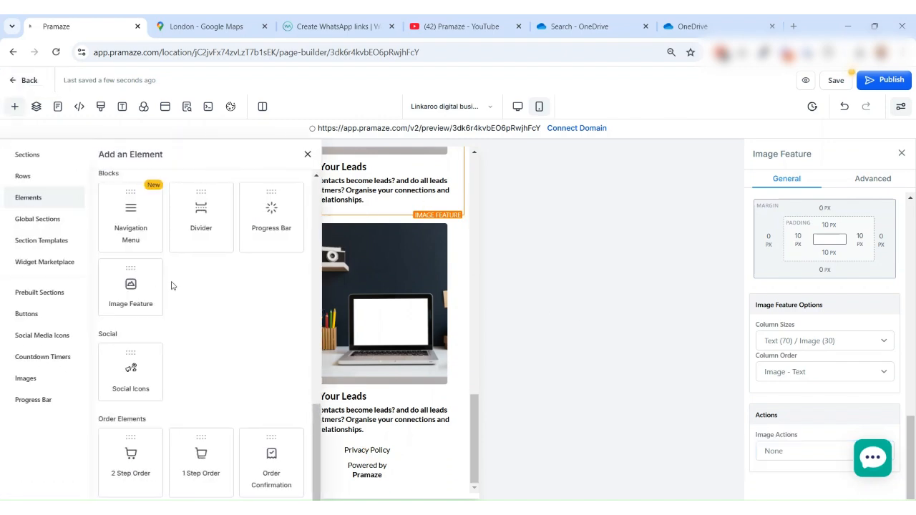
left_click_drag(152, 301, 405, 449)
scroll(391, 317, "down", 3)
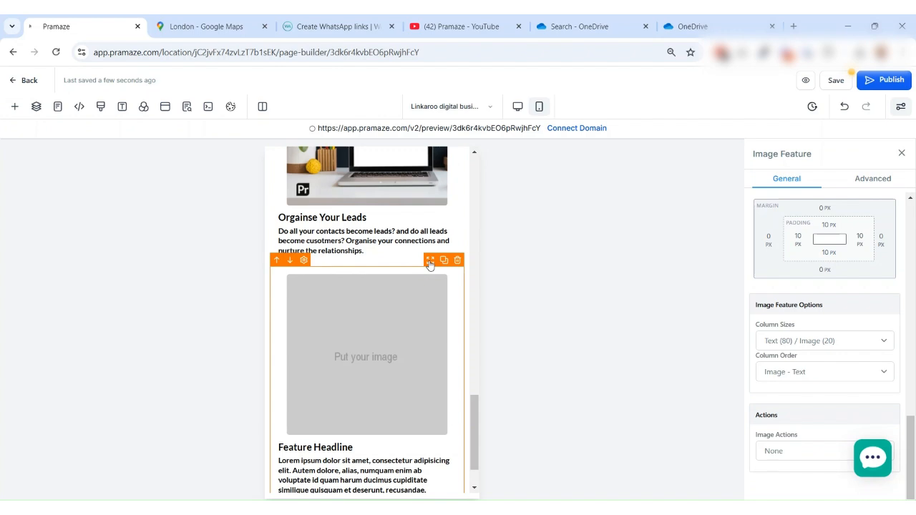
left_click_drag(429, 265, 427, 198)
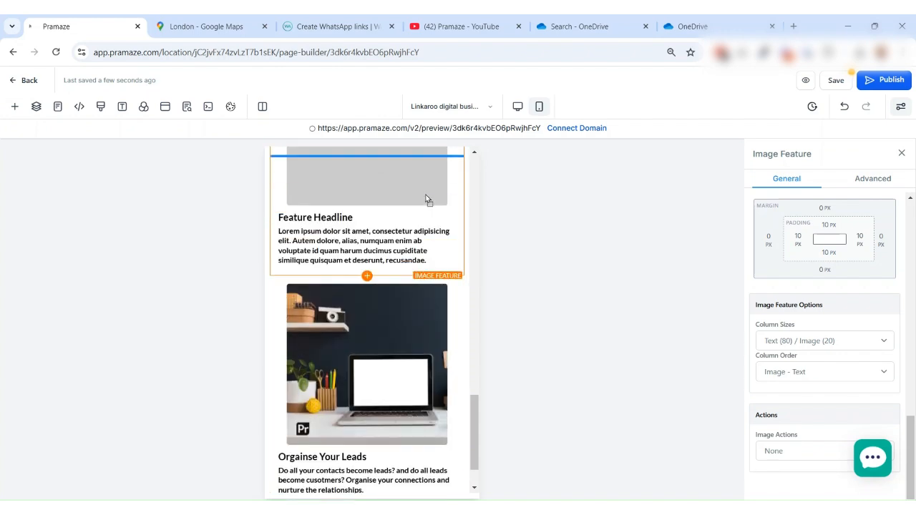
left_click(517, 106)
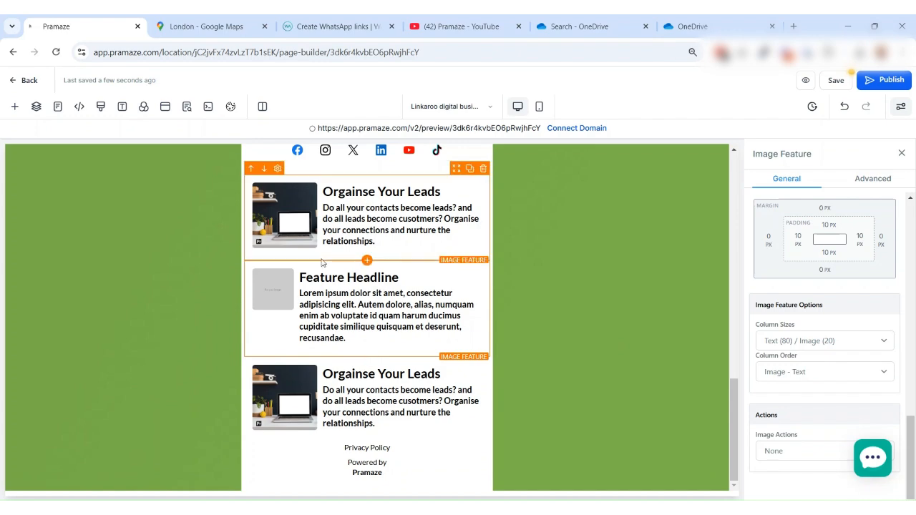
scroll(323, 263, "up", 10)
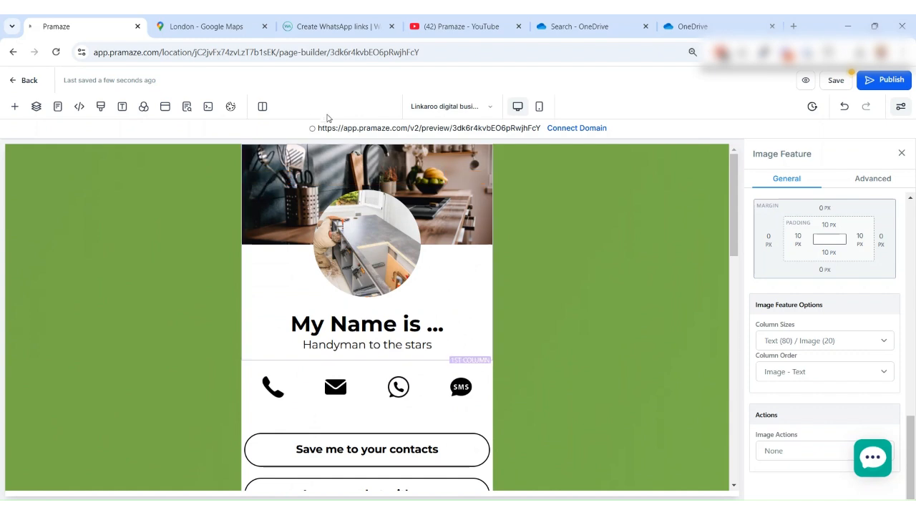
Set the SEO title to the owner's name plus "digital business card", with a description inviting visitors to connect on socials and through the website
left_click(187, 107)
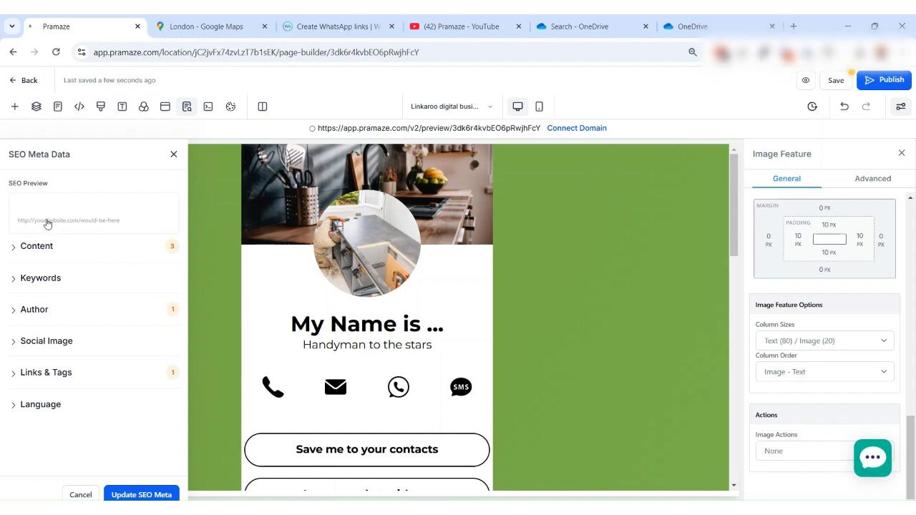
left_click(15, 254)
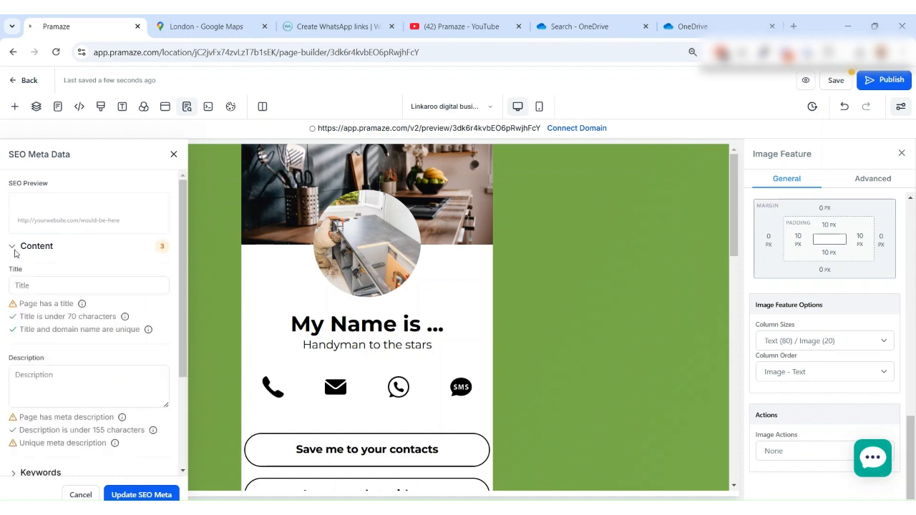
left_click(38, 287)
type("Joe Bloggs digital business card")
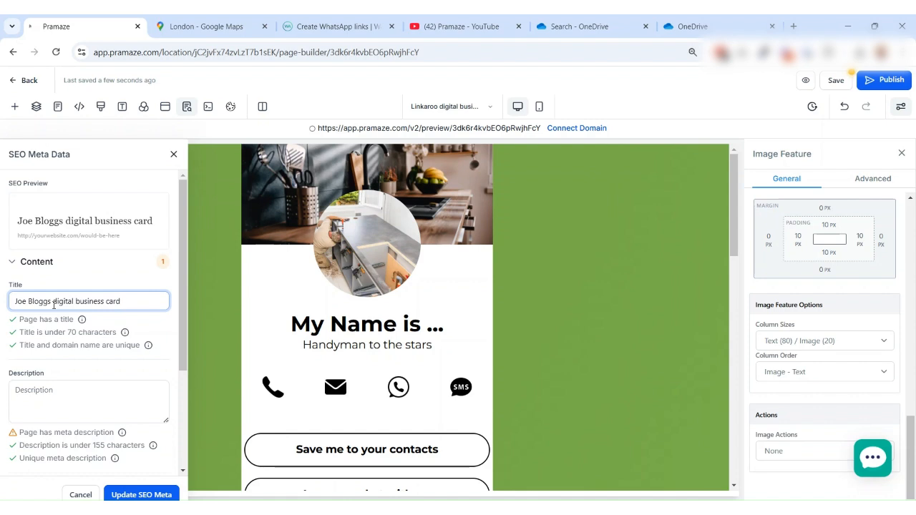
left_click(48, 394)
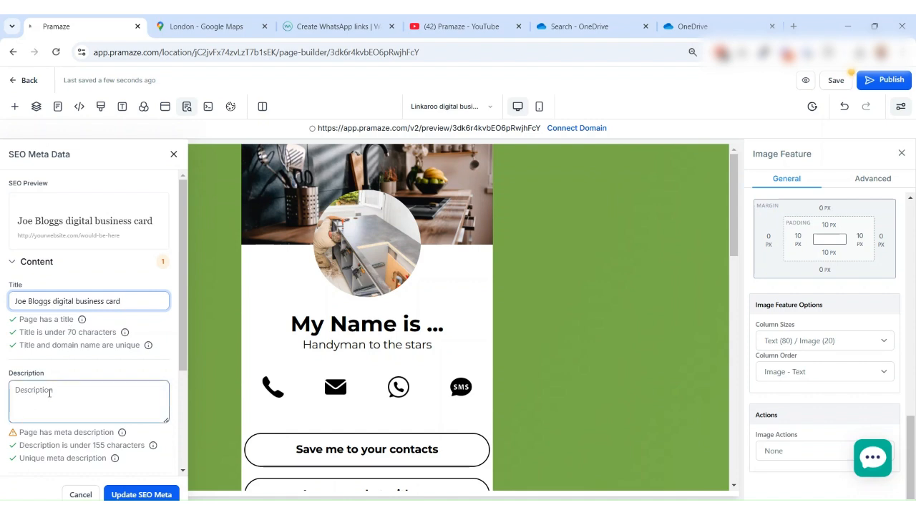
type("find our more about joe bloggs and connect with me on socials and thorugh my website")
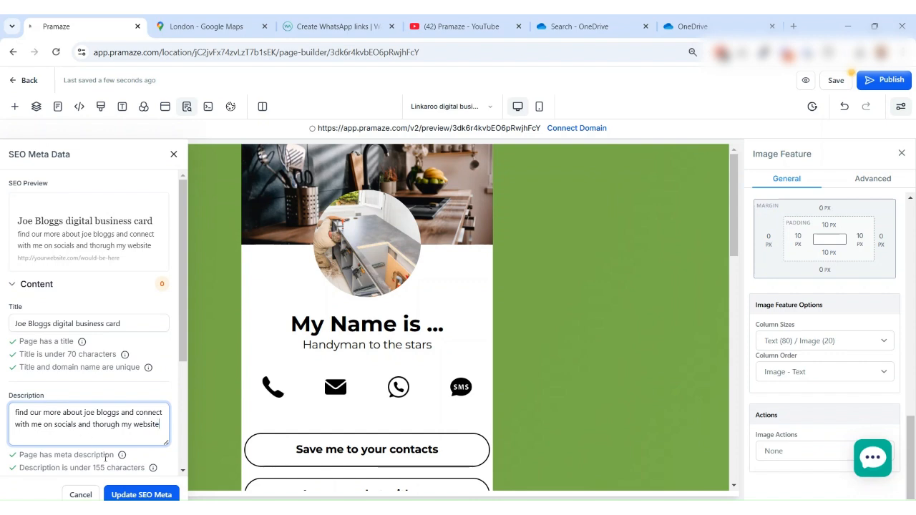
Check the SEO keywords setting and enter the owner's full name as the page author
scroll(106, 451, "down", 3)
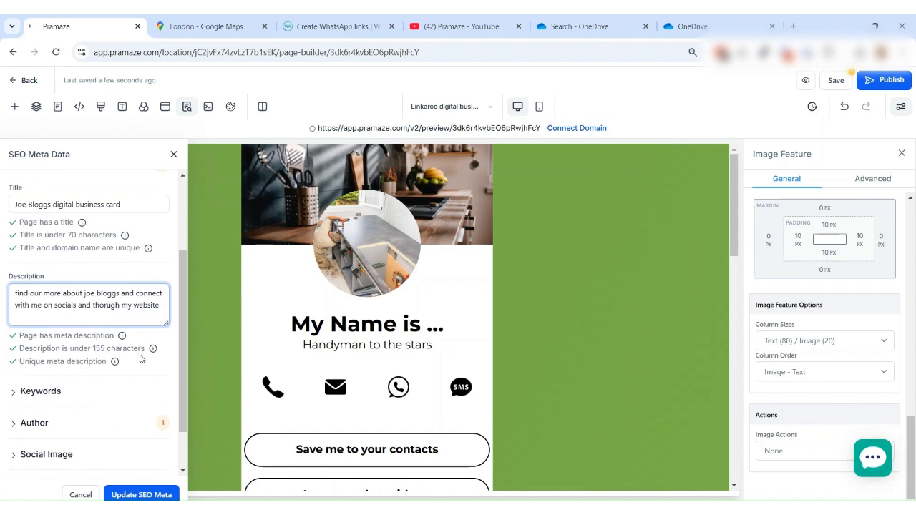
scroll(20, 341, "down", 2)
left_click(20, 335)
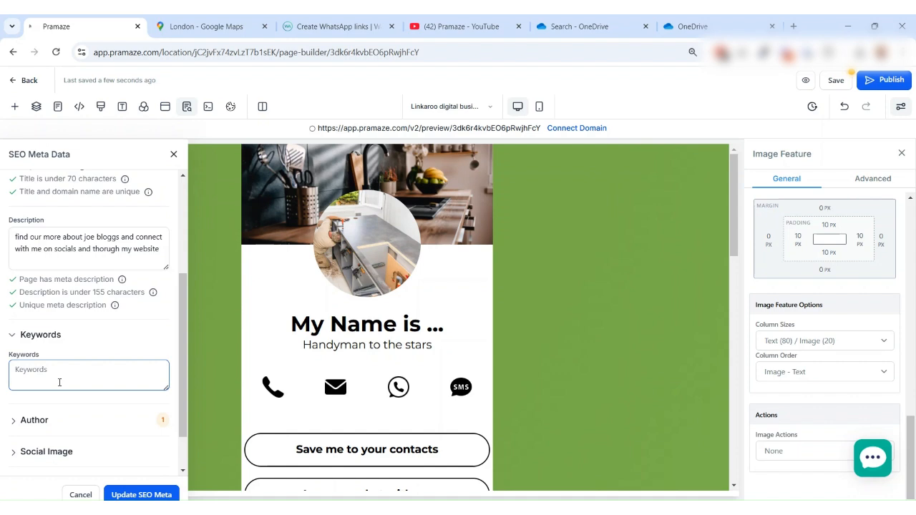
left_click(39, 336)
left_click(23, 372)
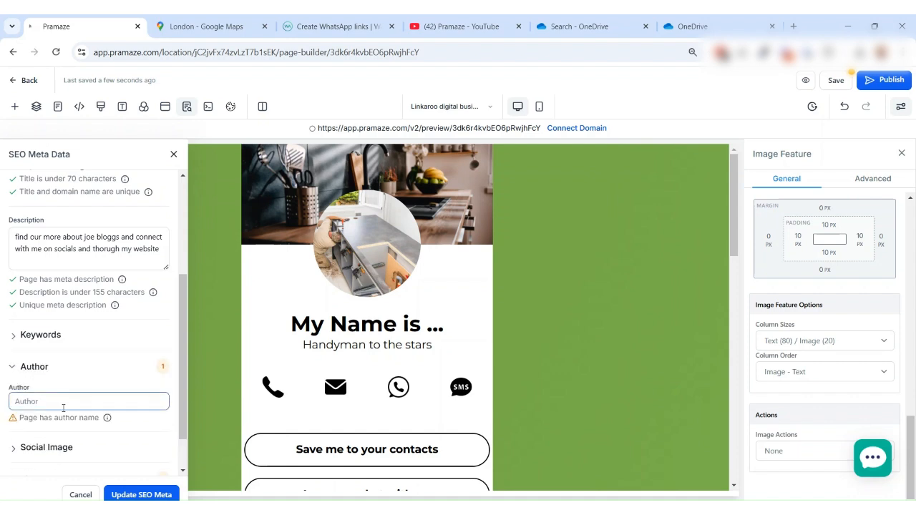
left_click(62, 401)
type("joe bloggs")
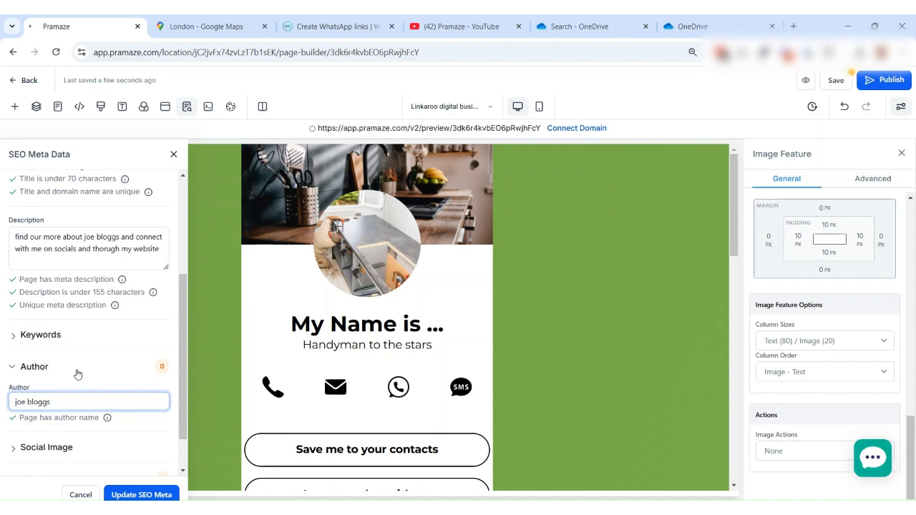
left_click(13, 369)
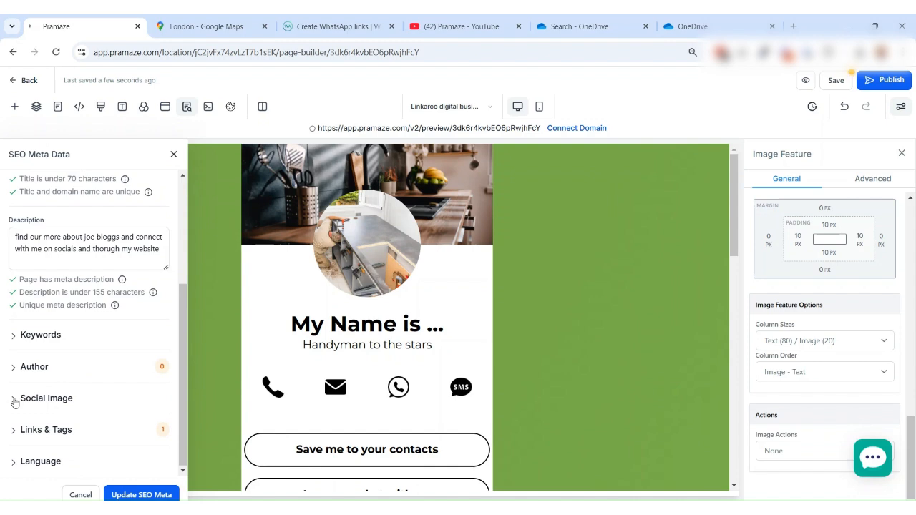
Set the SEO social image to "Linkaroo image (1).png" from media storage
left_click(13, 401)
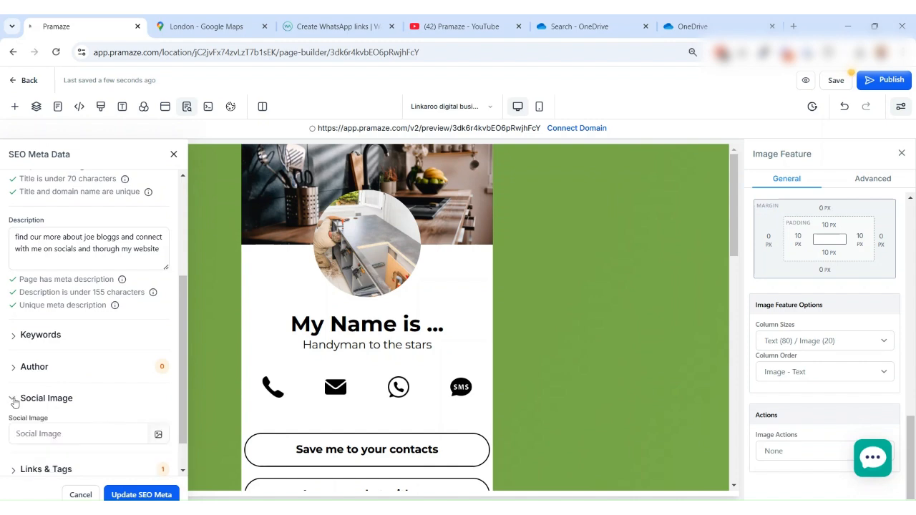
scroll(71, 412, "down", 1)
left_click(70, 403)
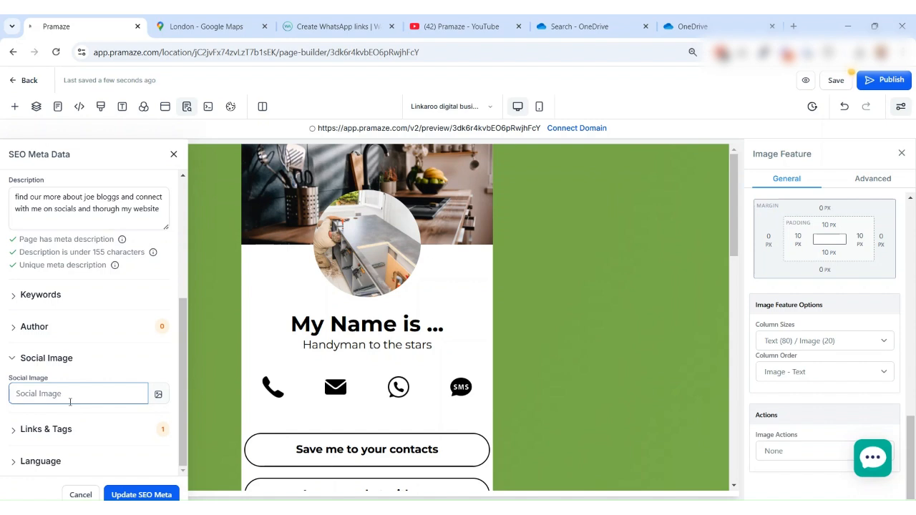
left_click(160, 398)
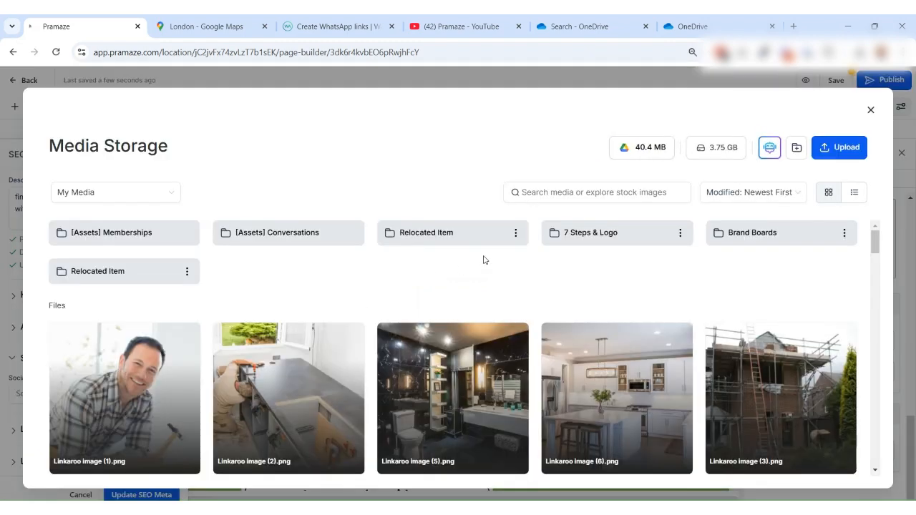
left_click(118, 398)
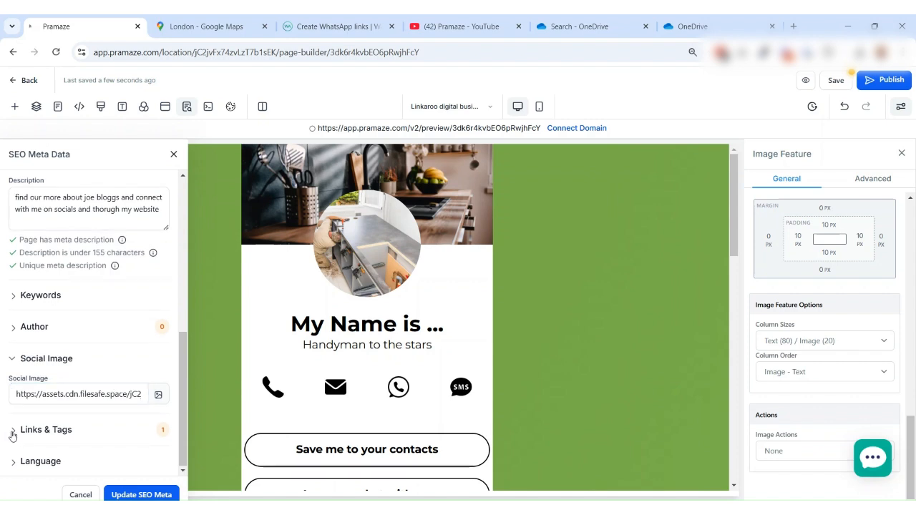
Examine the SEO links and tags, language setting and SEO preview, then close the SEO meta data
left_click(114, 430)
scroll(108, 419, "down", 2)
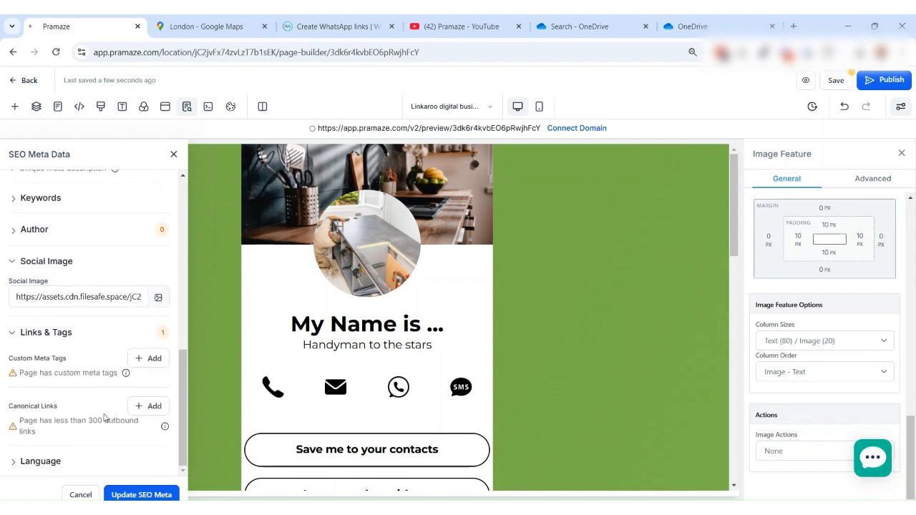
left_click(9, 334)
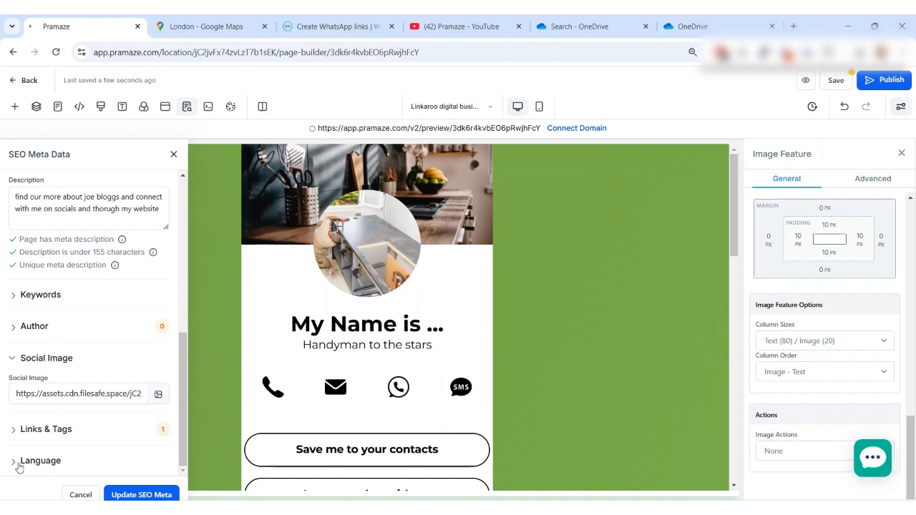
left_click(15, 463)
scroll(43, 422, "up", 4)
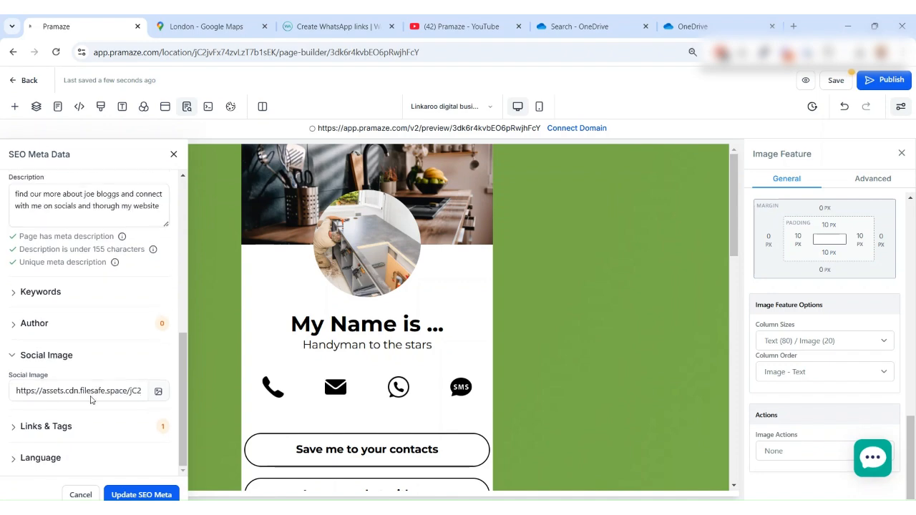
scroll(86, 415, "down", 4)
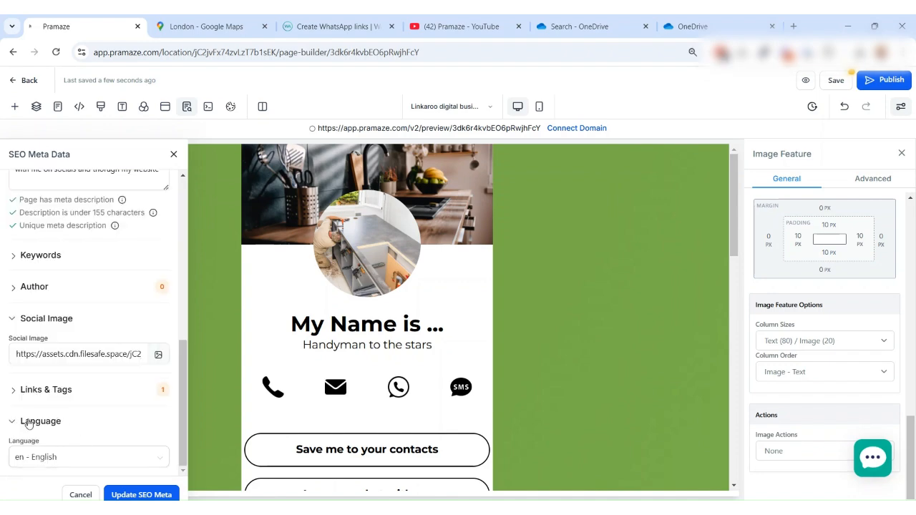
scroll(107, 386, "up", 6)
scroll(116, 379, "up", 1)
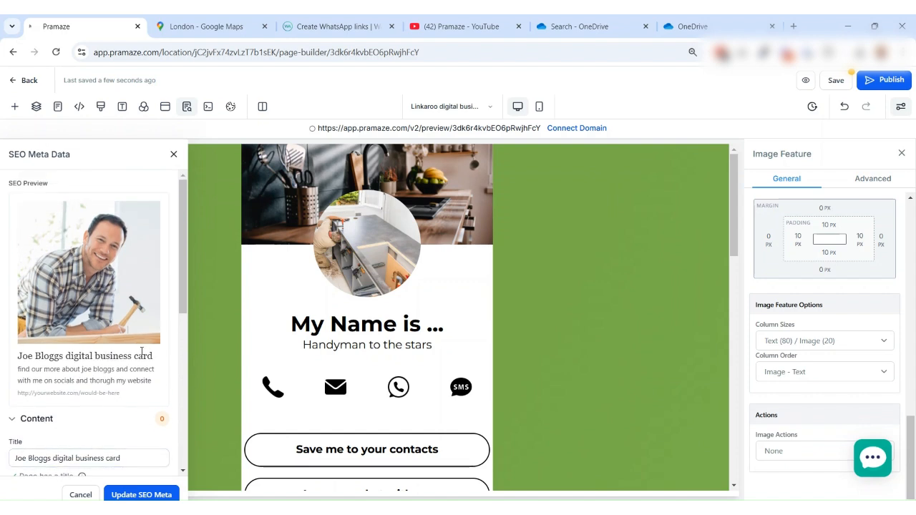
left_click_drag(49, 184, 7, 181)
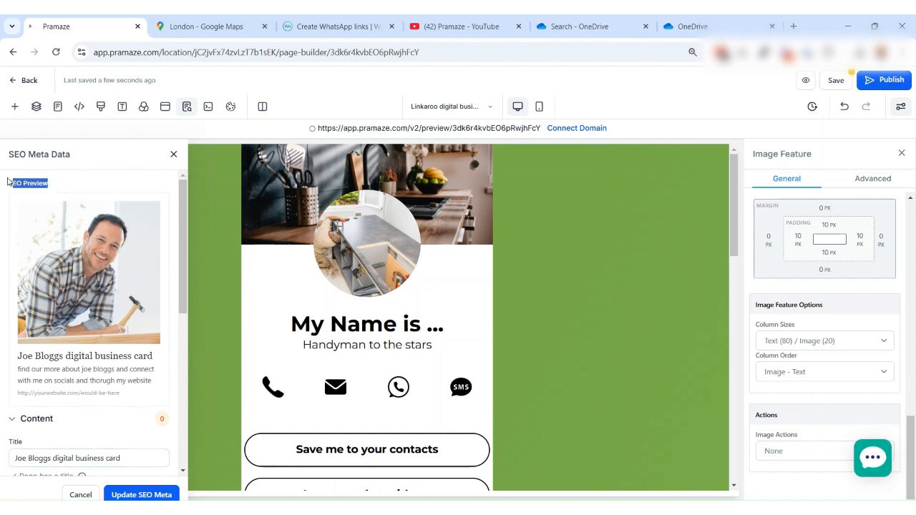
left_click(113, 185)
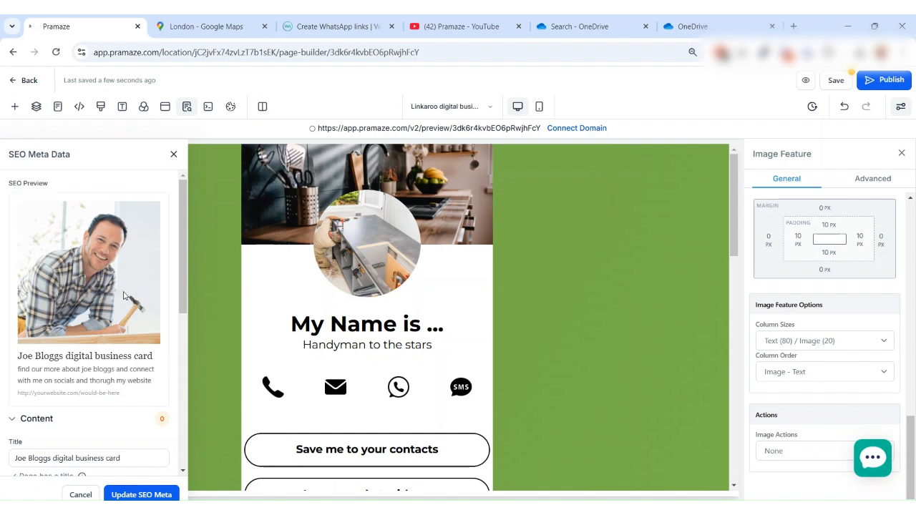
left_click(173, 155)
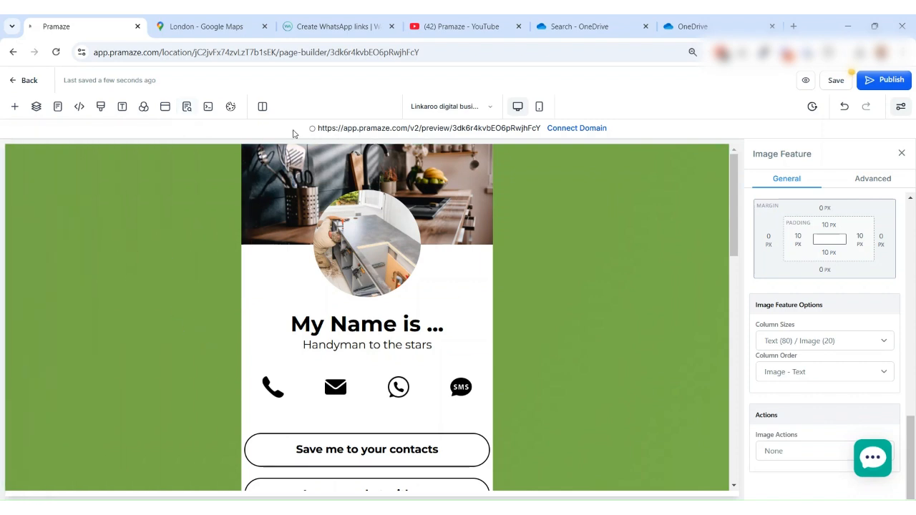
Connect the page to the pramaze.com domain and save the selection
left_click_drag(317, 129, 546, 132)
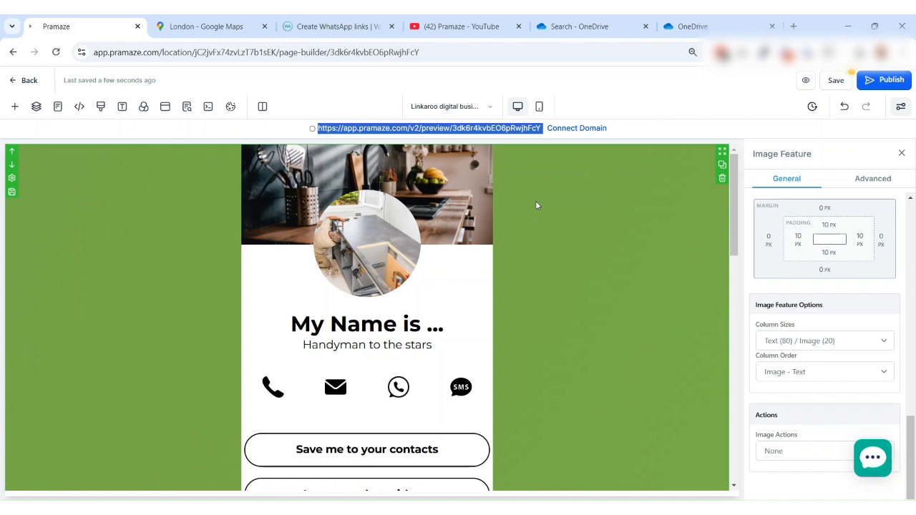
left_click(572, 132)
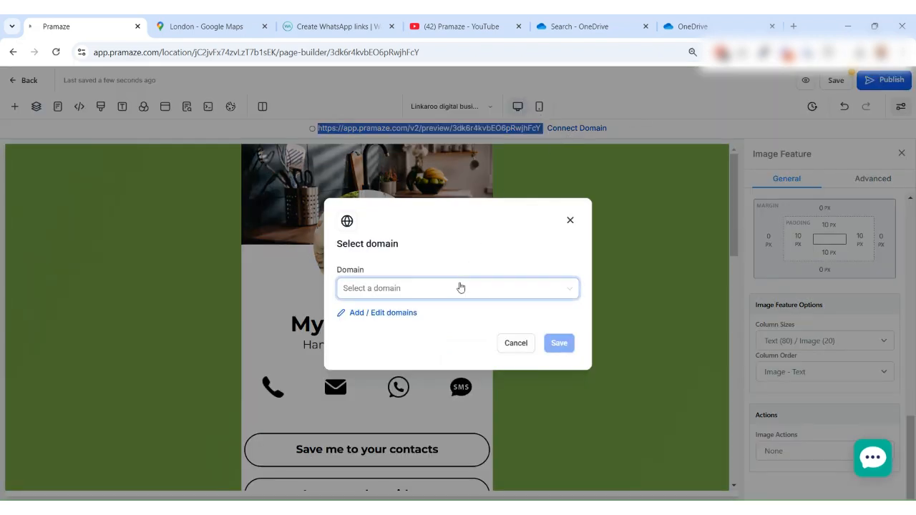
left_click(460, 287)
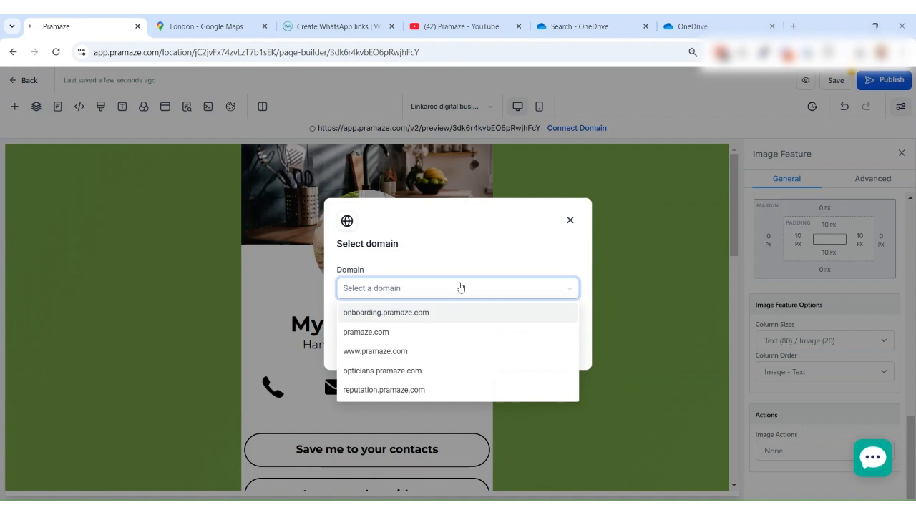
left_click(372, 332)
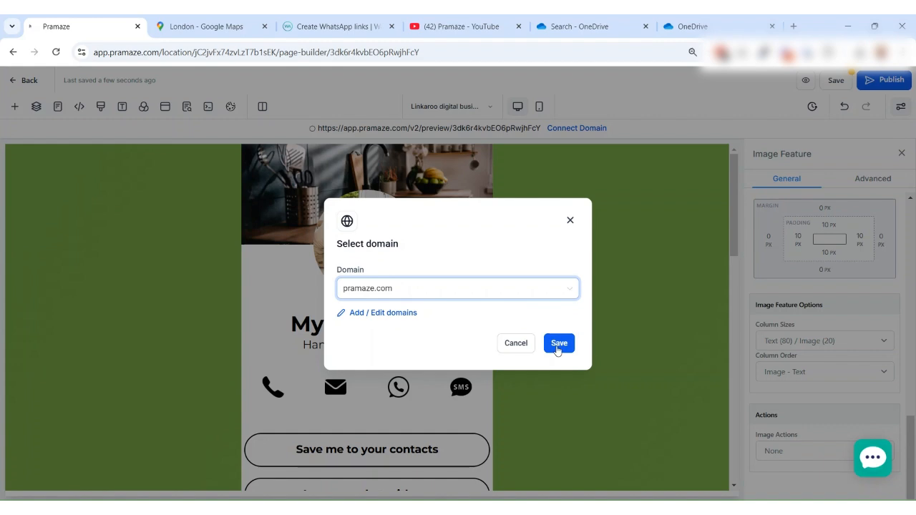
left_click(558, 344)
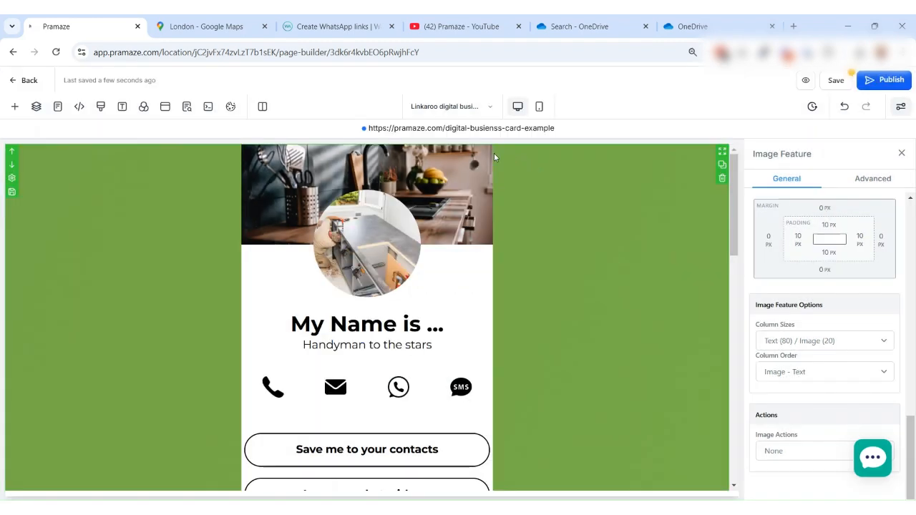
left_click_drag(367, 129, 568, 131)
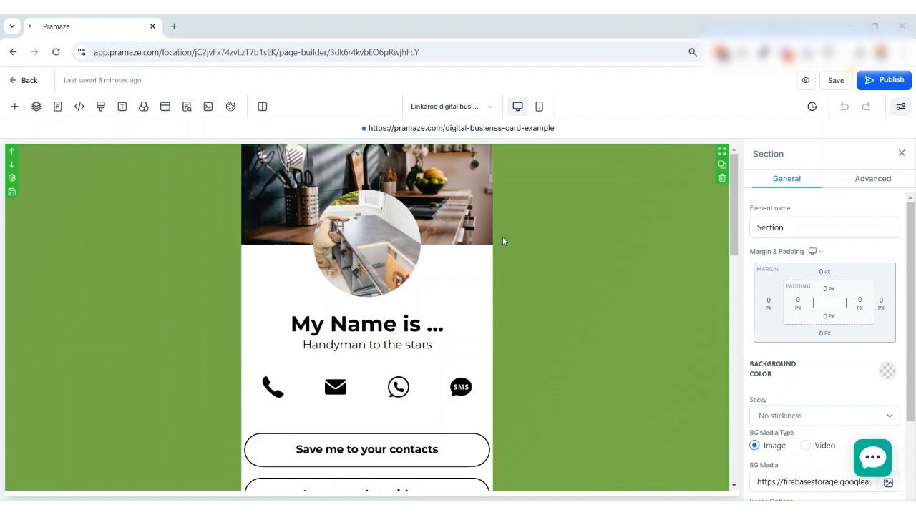
left_click_drag(556, 129, 444, 130)
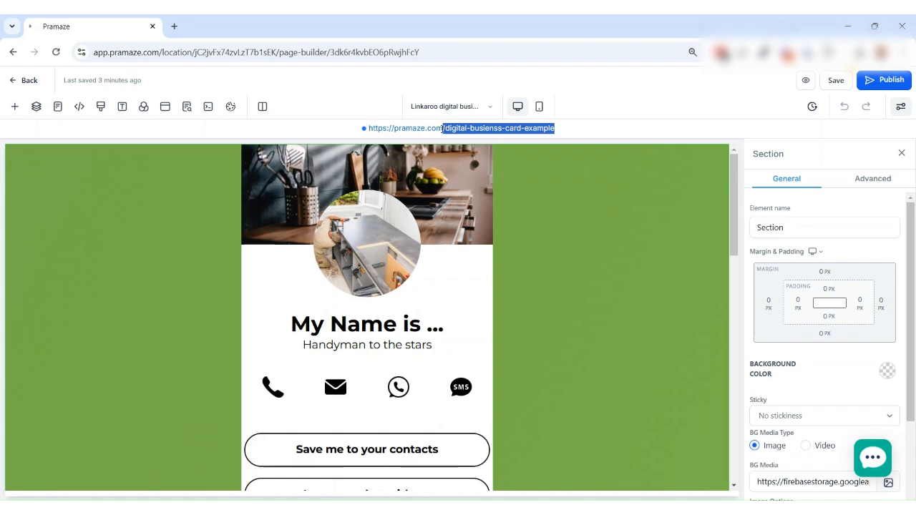
left_click(363, 132)
left_click_drag(363, 131, 452, 130)
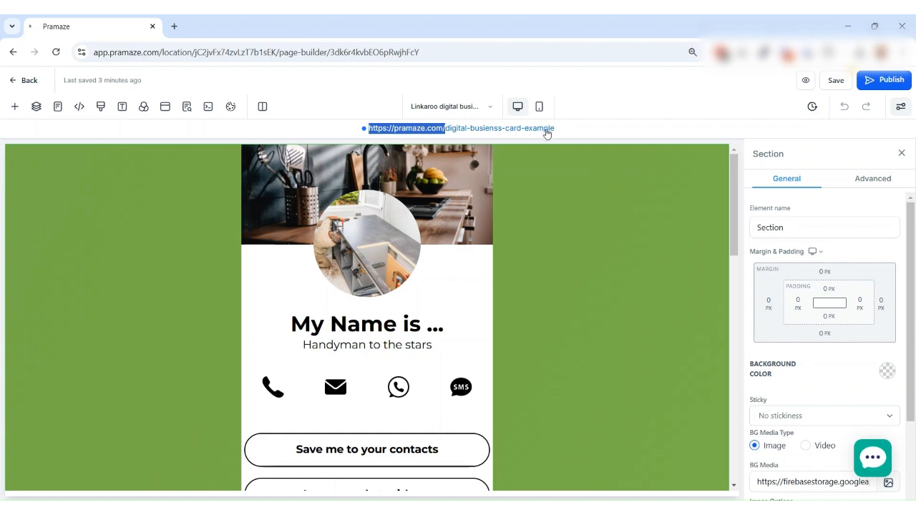
left_click_drag(555, 129, 453, 131)
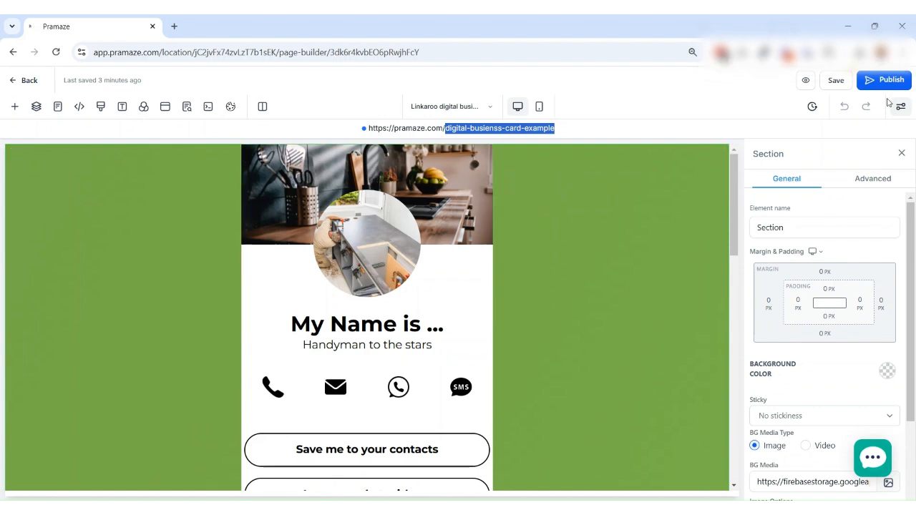
In the funnel settings, enter the name "My digital business card" and set the path to a slash followed by the owner's hyphenated name
left_click(27, 81)
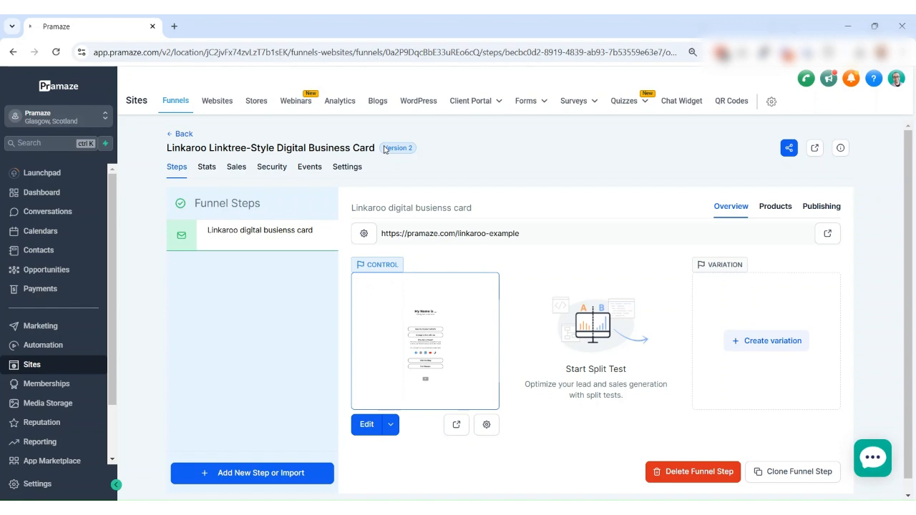
left_click(346, 168)
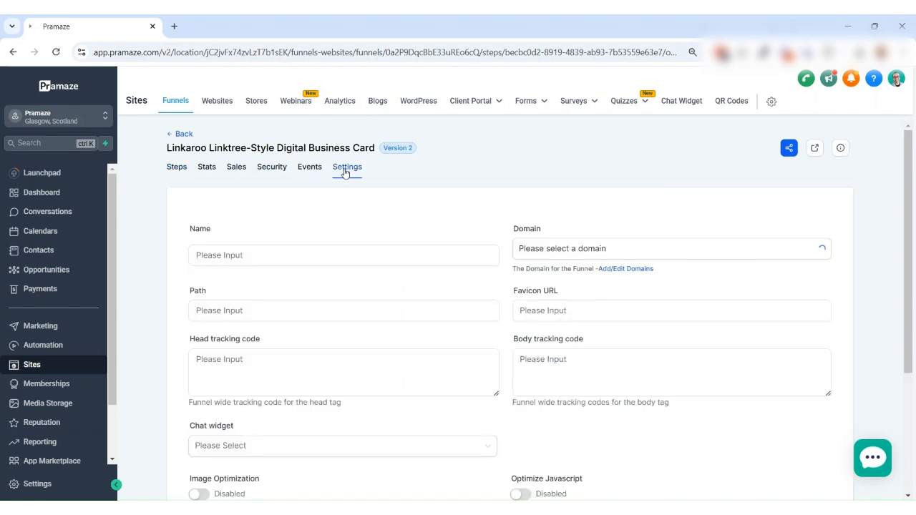
left_click(231, 255)
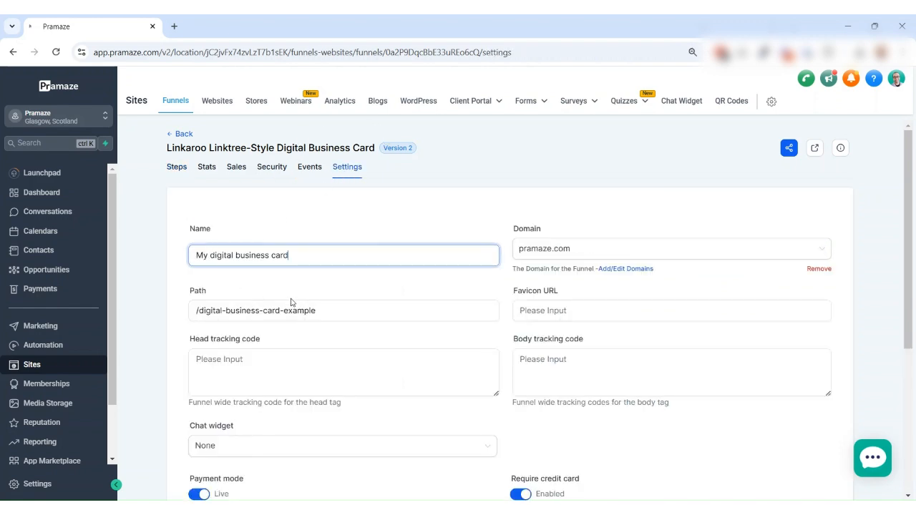
left_click_drag(327, 309, 199, 310)
type("/joe-bloggs")
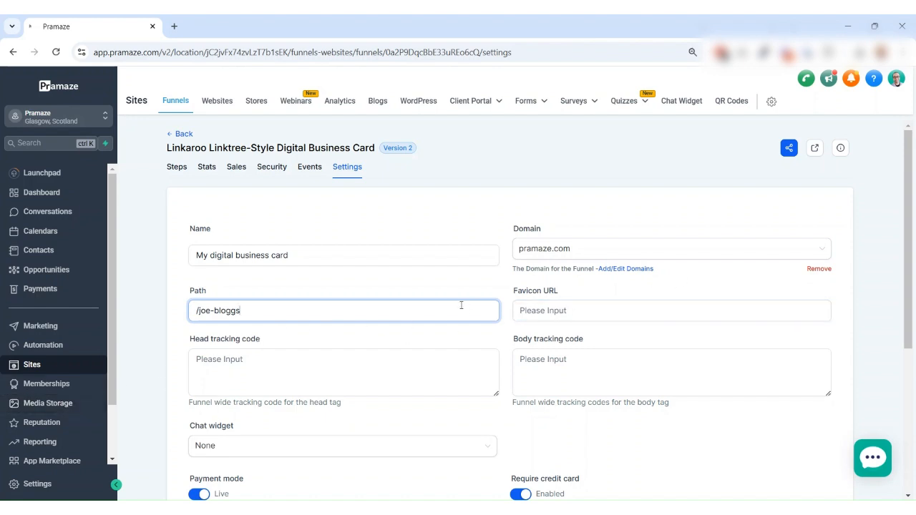
Save the funnel settings with the new name, domain and path
scroll(462, 305, "down", 4)
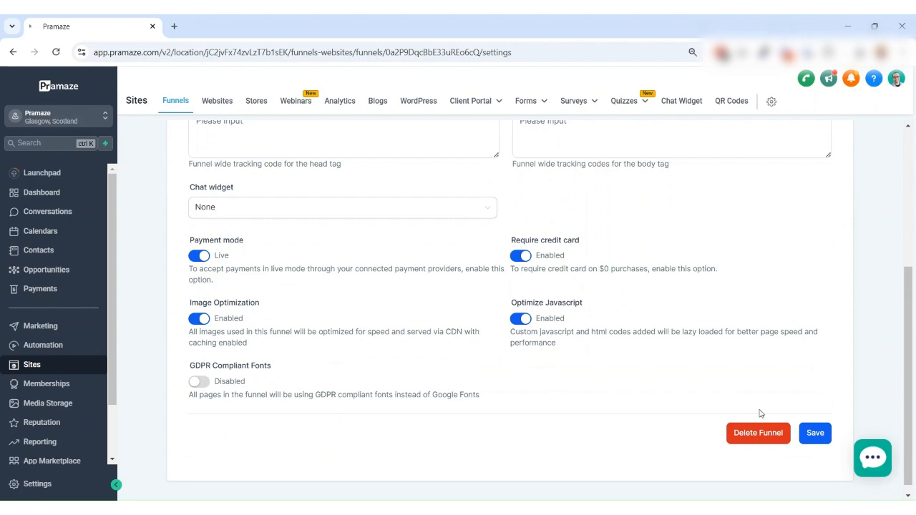
left_click(819, 432)
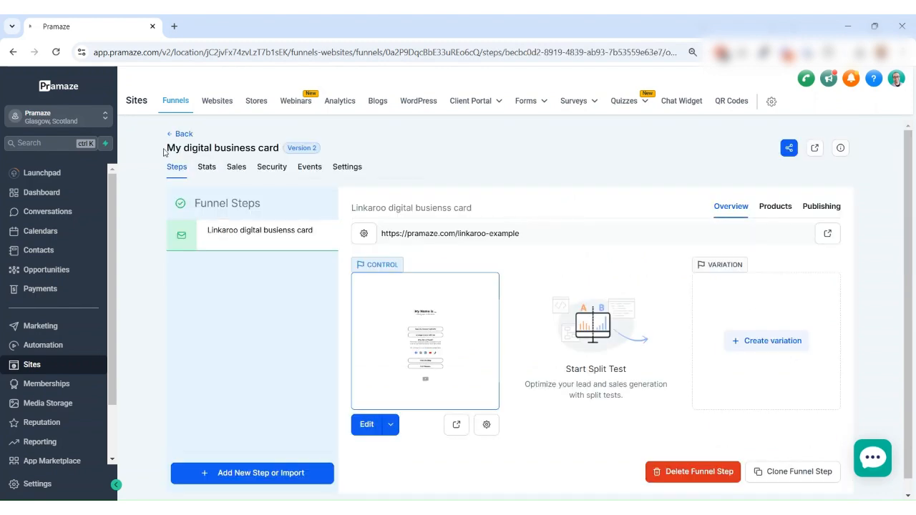
left_click_drag(164, 151, 277, 148)
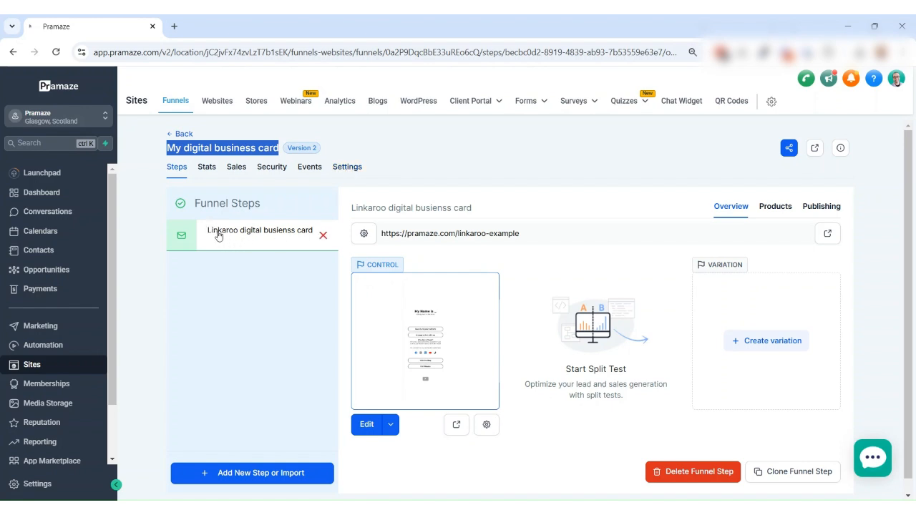
Rename the funnel step "my digital business card" and set its URL to a slash followed by the owner's hyphenated name, updating the step
left_click(822, 206)
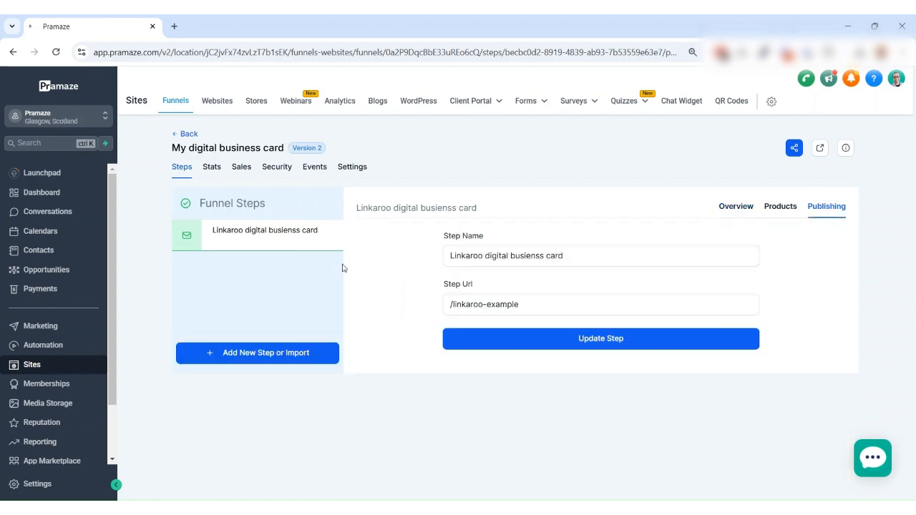
left_click_drag(606, 259, 446, 256)
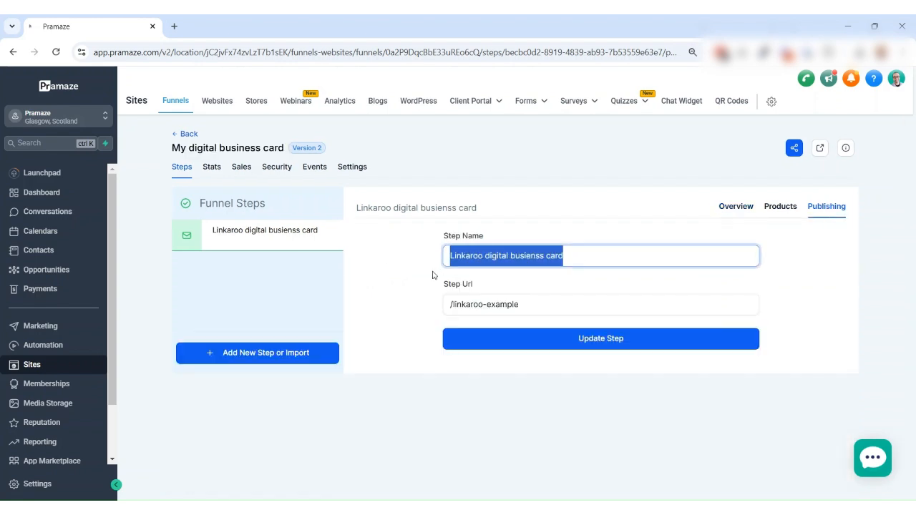
type("my digita")
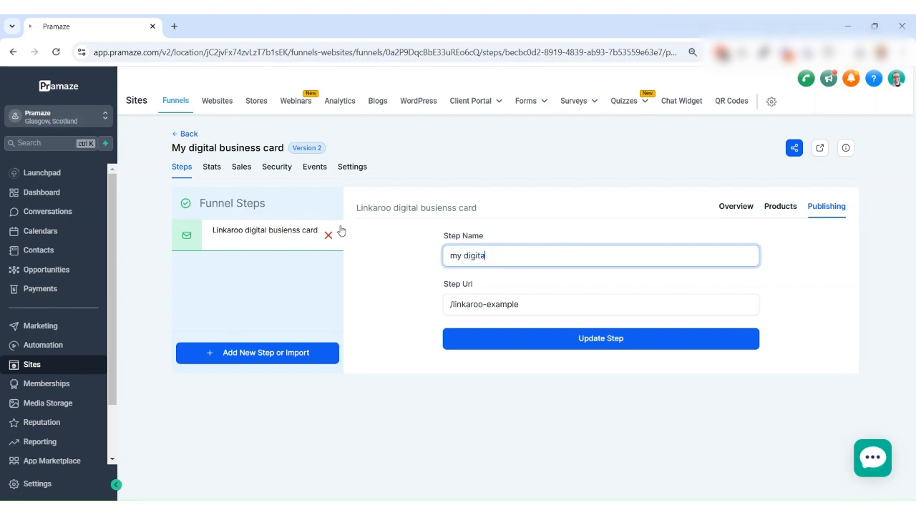
type("l business card")
left_click_drag(526, 310, 453, 305)
type("joe")
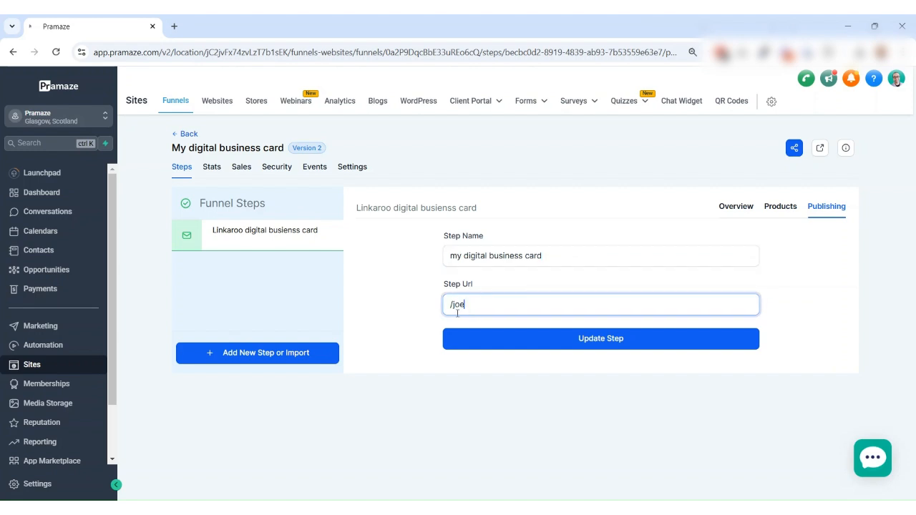
type("-bloggs")
left_click(585, 351)
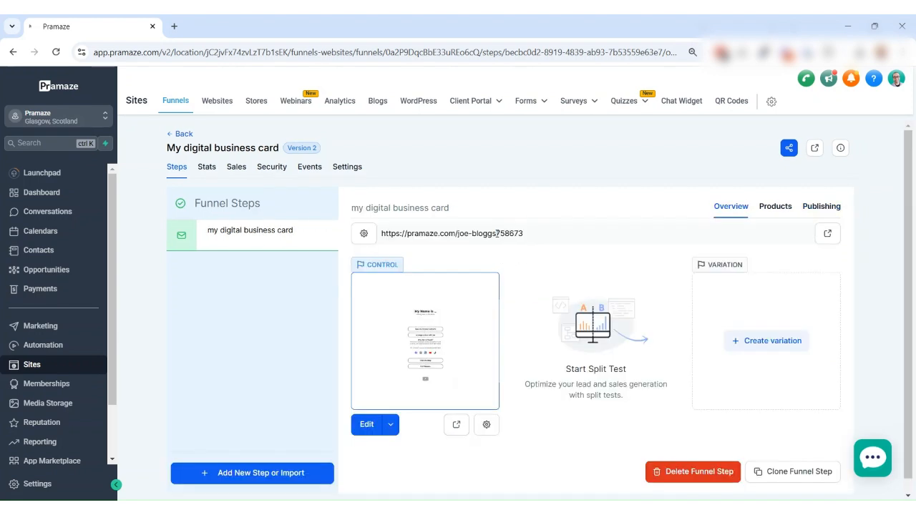
In the control page's details, set the path to a slash followed by the owner's hyphenated name and update the page
left_click_drag(497, 234, 458, 234)
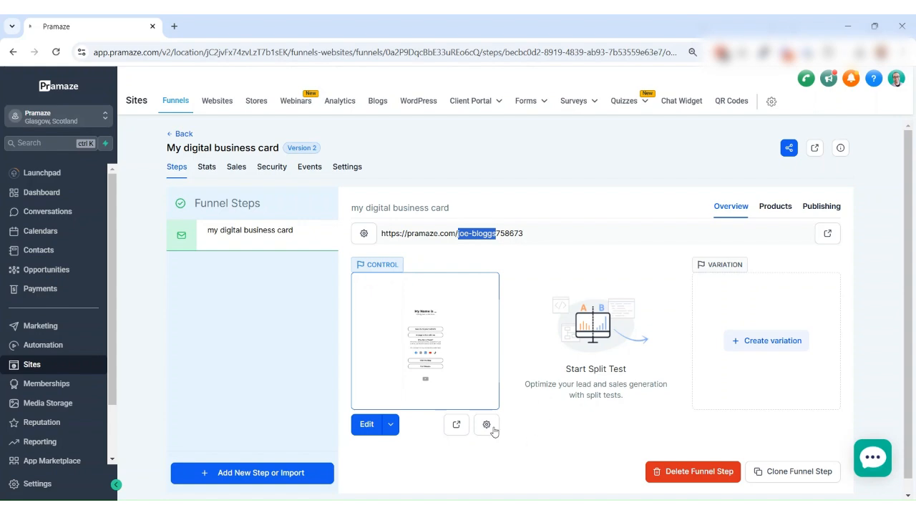
left_click(513, 458)
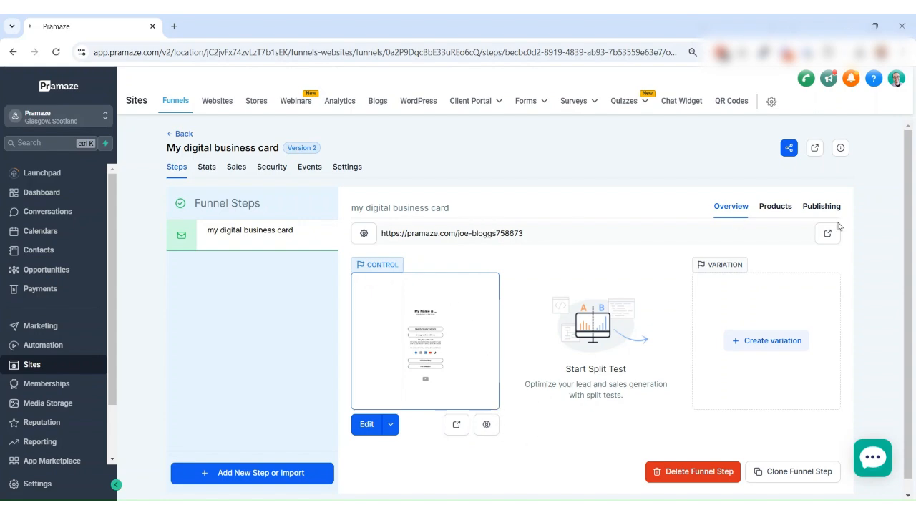
left_click(486, 425)
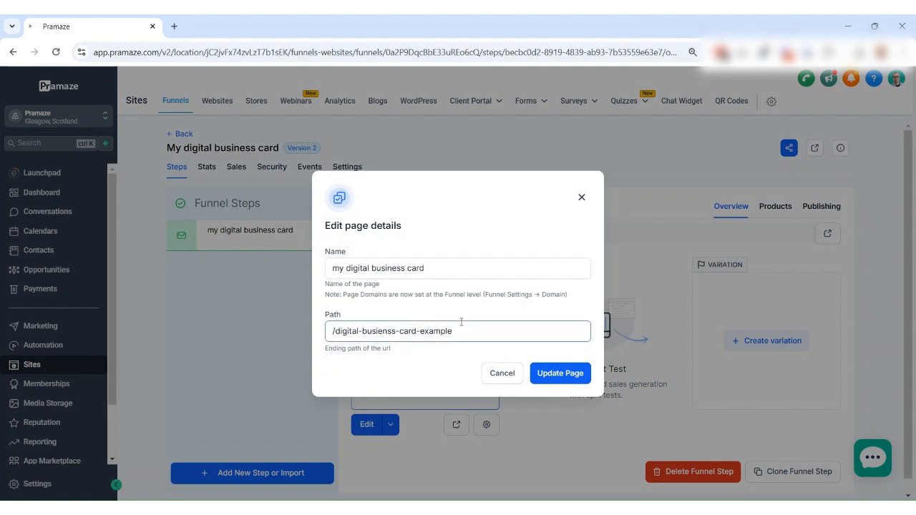
left_click_drag(458, 330, 336, 327)
type("joe-bloggs")
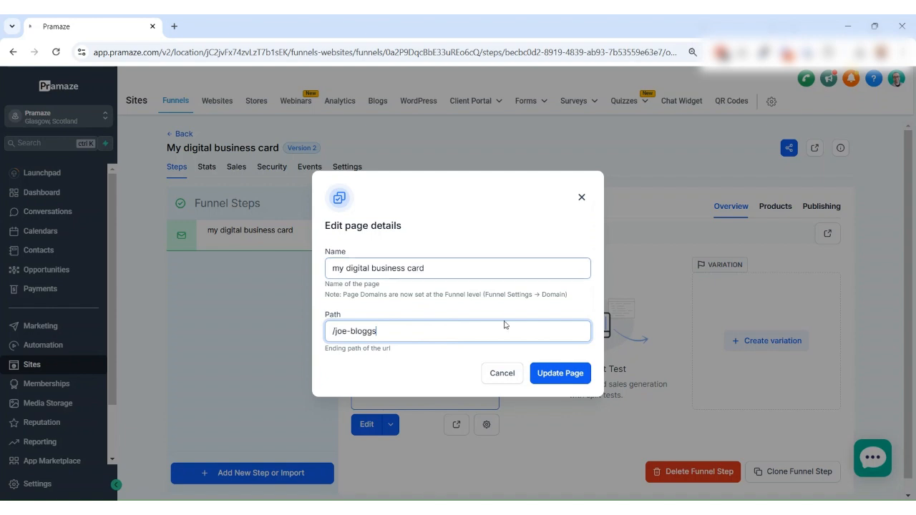
left_click(564, 375)
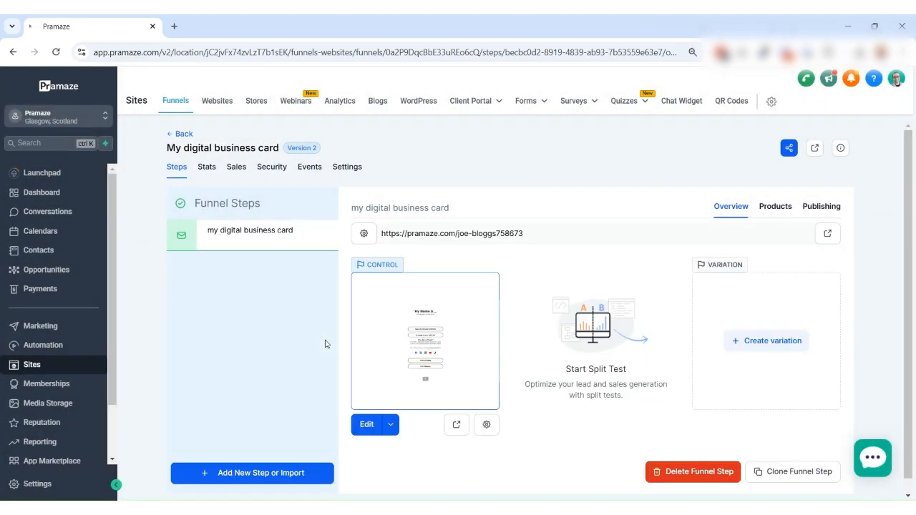
Preview the live page and load its address without the trailing digits, then return to the funnel
left_click(455, 426)
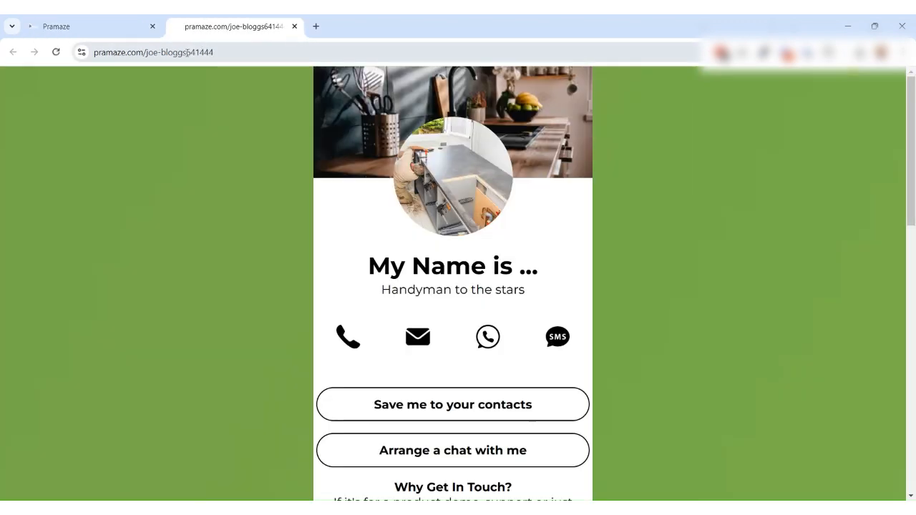
left_click_drag(187, 52, 222, 55)
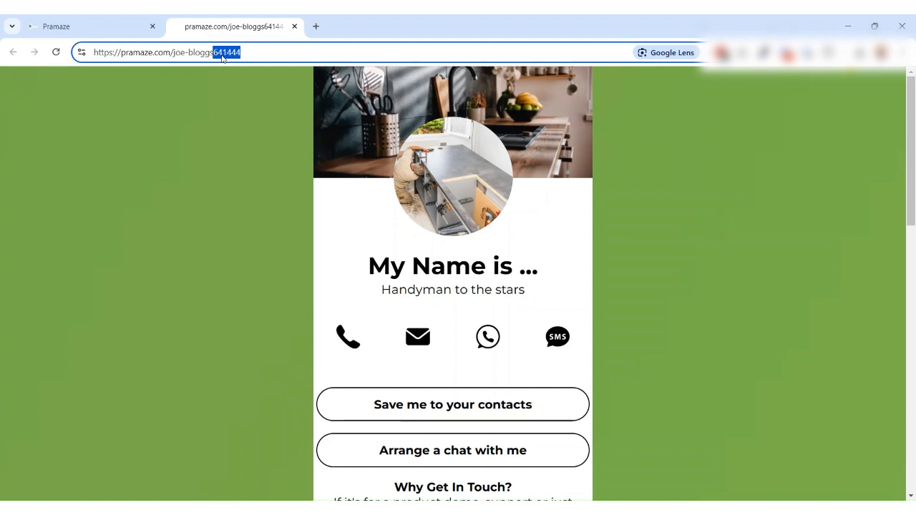
key("BackSpace")
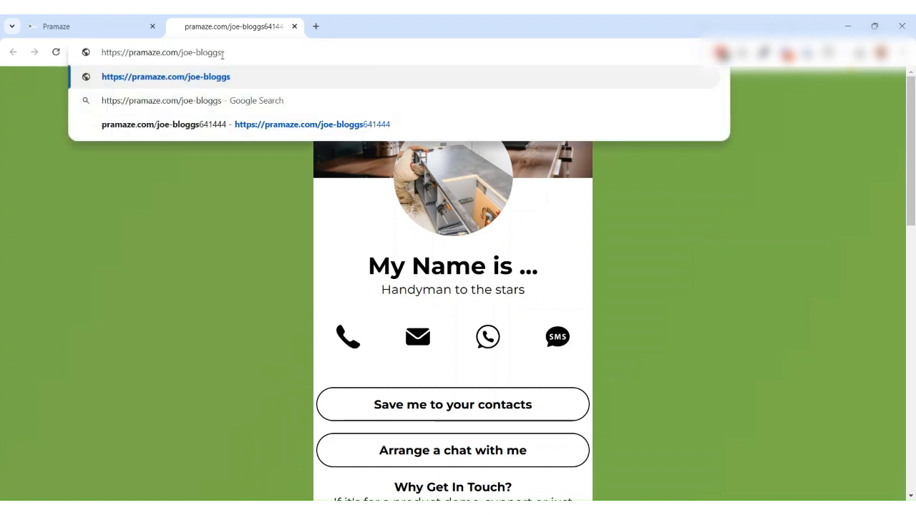
key("ctrl+a")
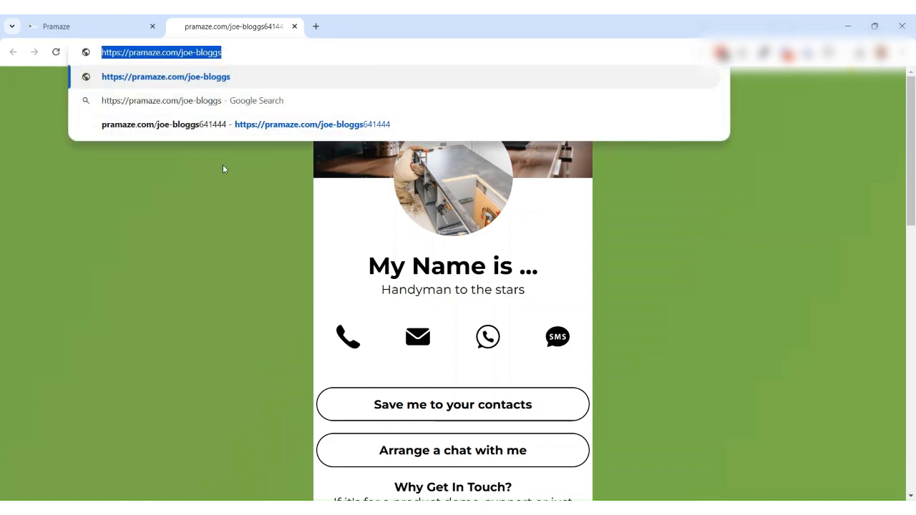
key("Return")
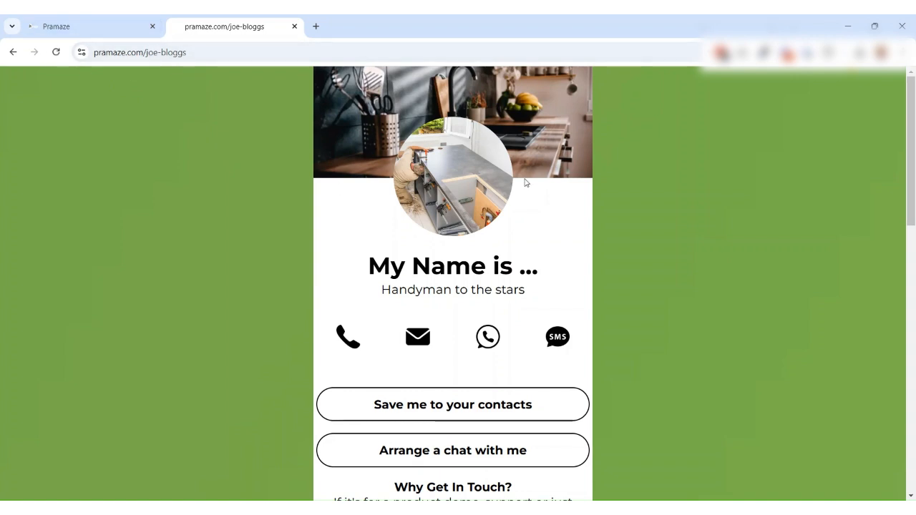
key("ctrl+shift+Tab")
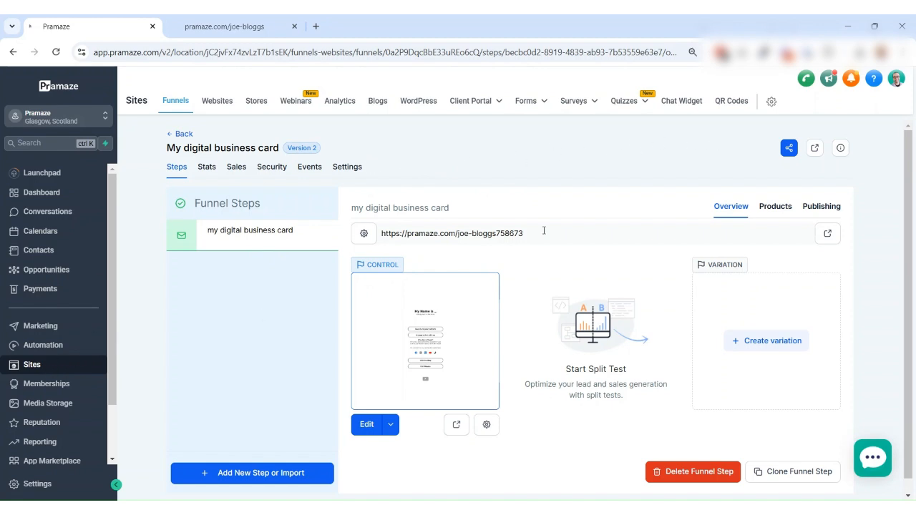
Create a QR code of type Website, named with the owner's full name followed by "digital business card"
left_click(737, 108)
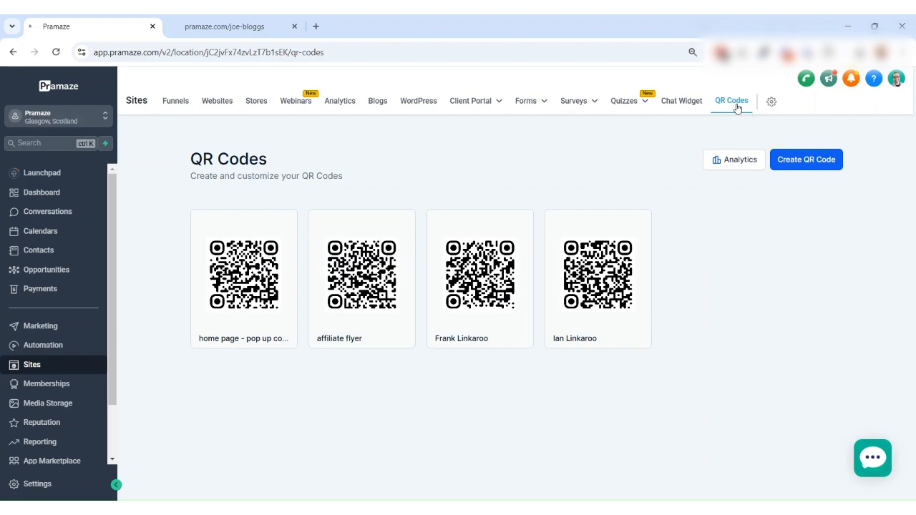
left_click(810, 169)
left_click_drag(307, 225, 176, 237)
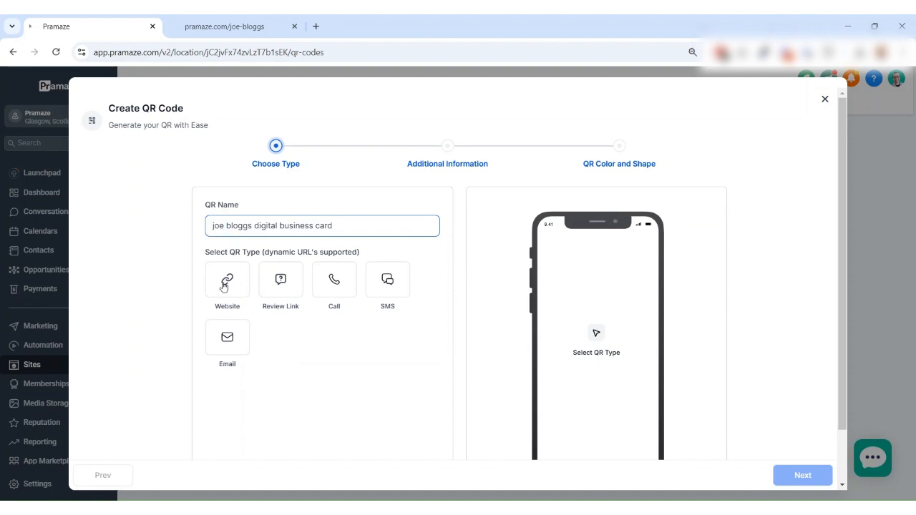
left_click(223, 286)
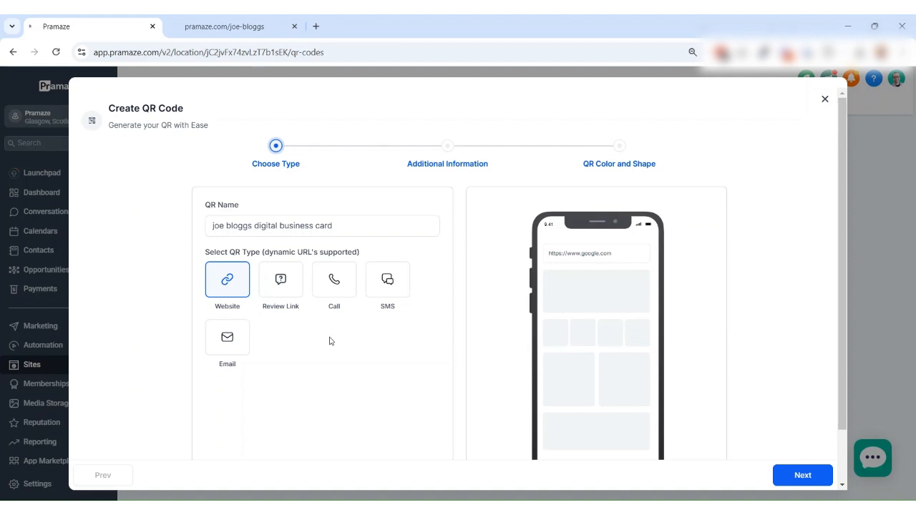
scroll(315, 351, "down", 1)
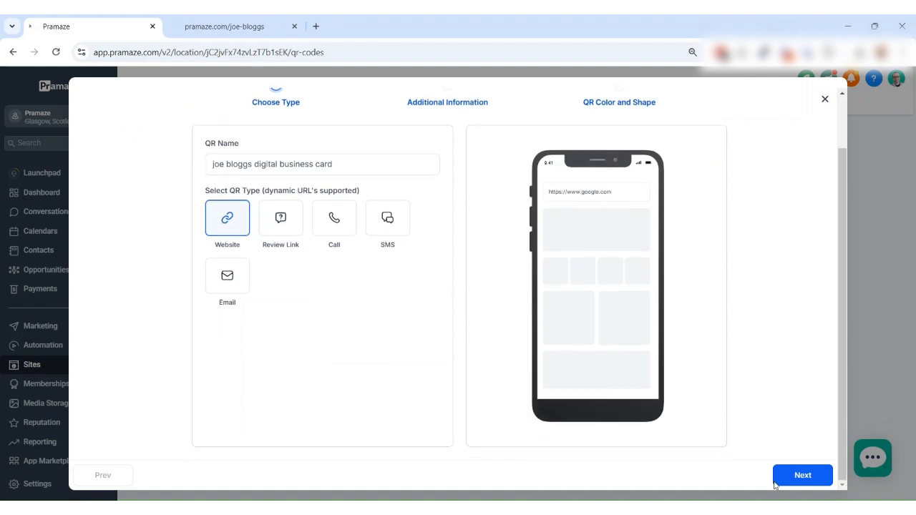
left_click(799, 475)
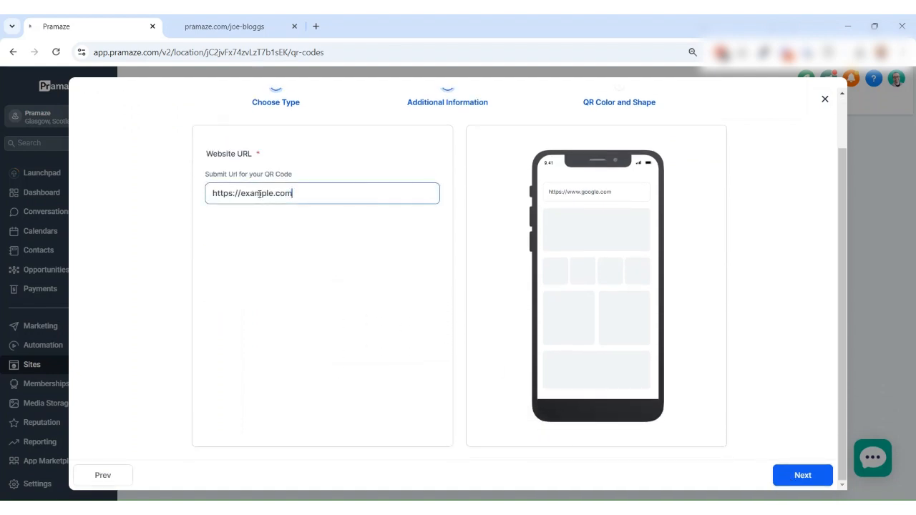
Set the QR code's website URL to the card's pramaze.com address ending in the owner's hyphenated name, and continue to the styling stage
left_click_drag(292, 193, 130, 198)
type("https://pramaze.com/joe-bloggs")
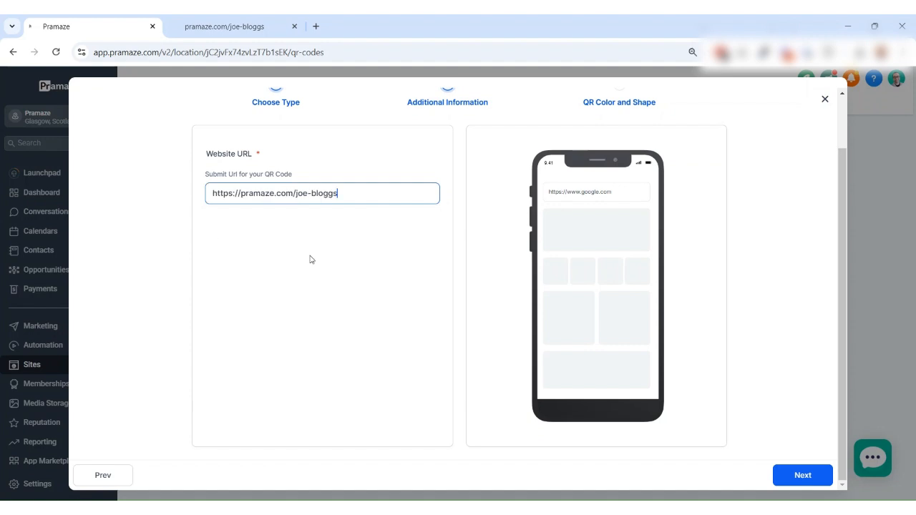
left_click(802, 478)
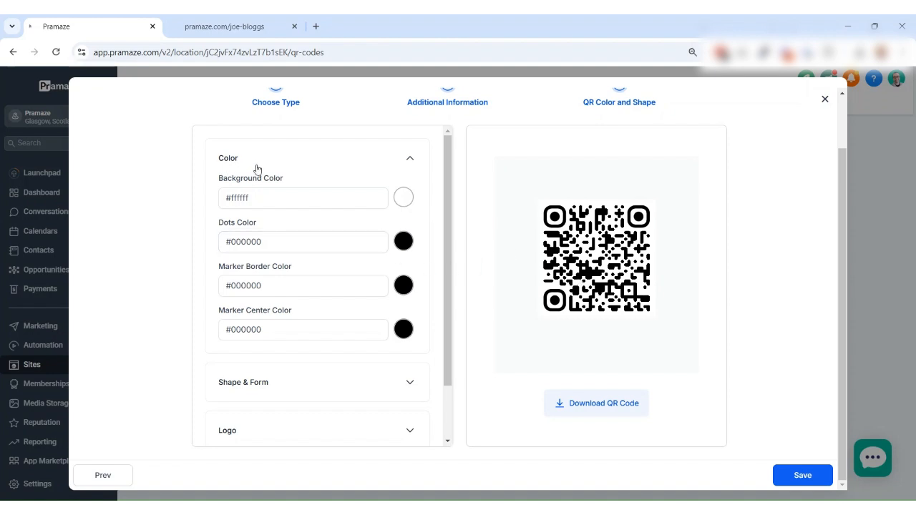
Try a red #FF0000FF background and white #FFFFFFFF dots on the QR code
left_click(404, 201)
left_click(453, 215)
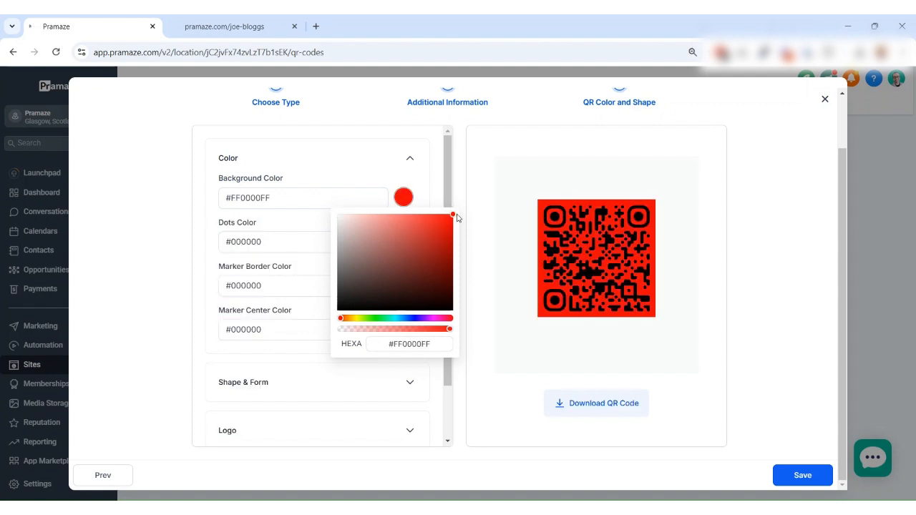
left_click(293, 229)
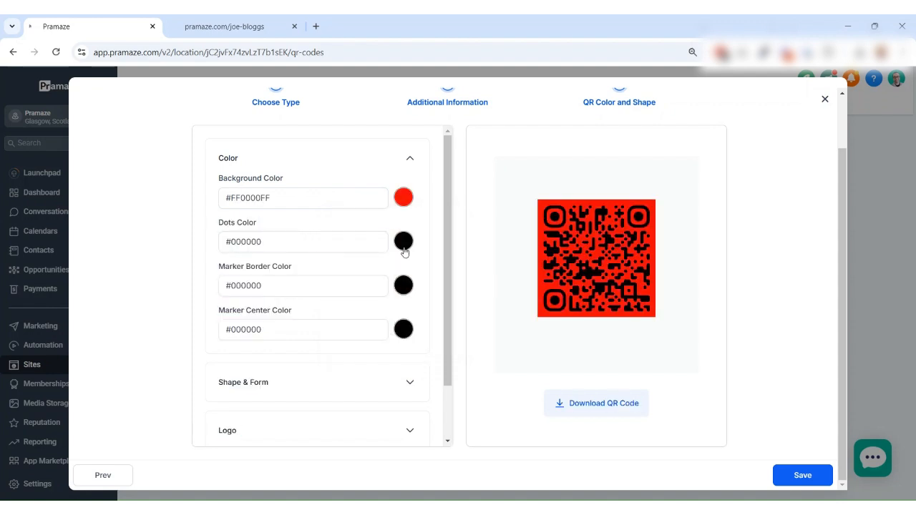
left_click(403, 243)
left_click_drag(350, 260, 329, 256)
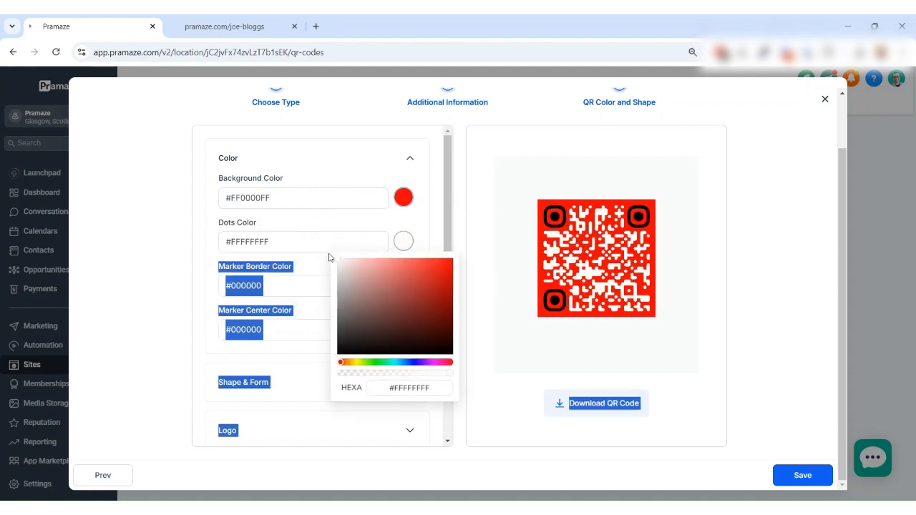
left_click(411, 229)
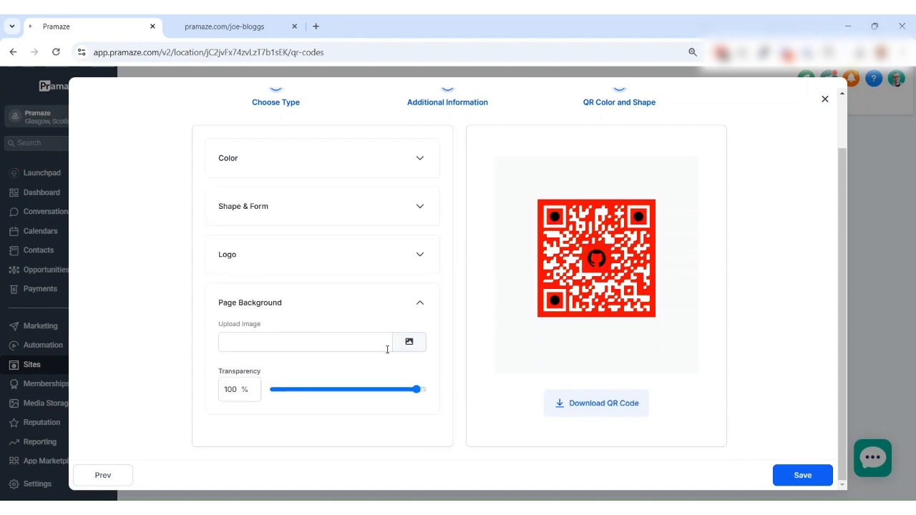
Restore the QR code to black on white without a logo and save it
scroll(388, 348, "up", 2)
left_click(423, 224)
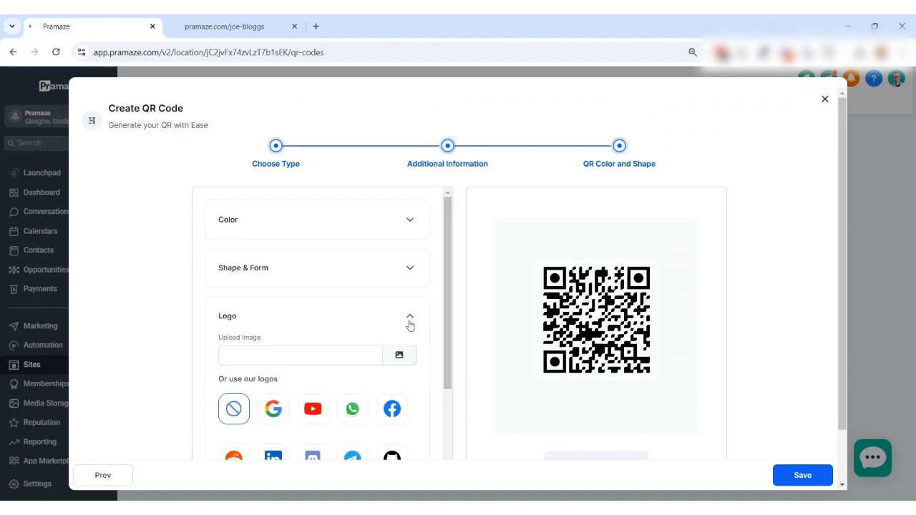
left_click(409, 317)
left_click(798, 487)
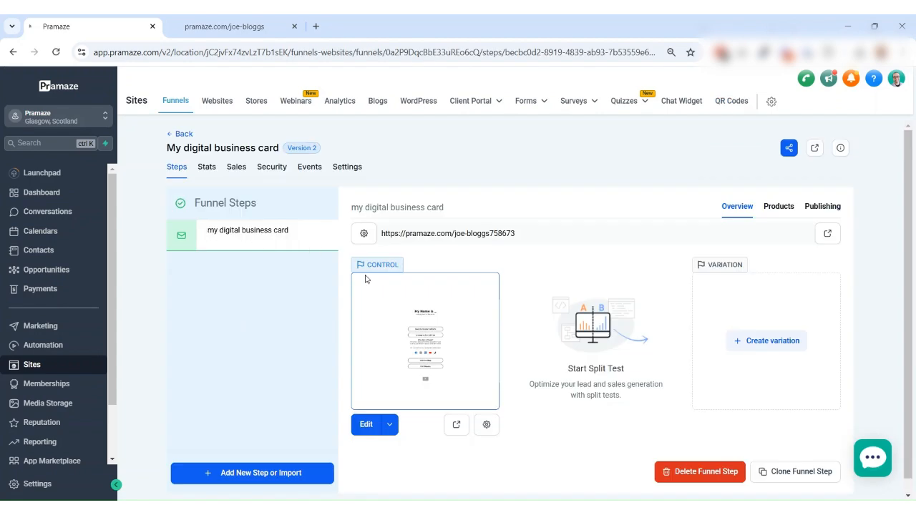
Open the digital business card page for editing and add an image element below the last image feature, above the privacy policy
left_click(365, 426)
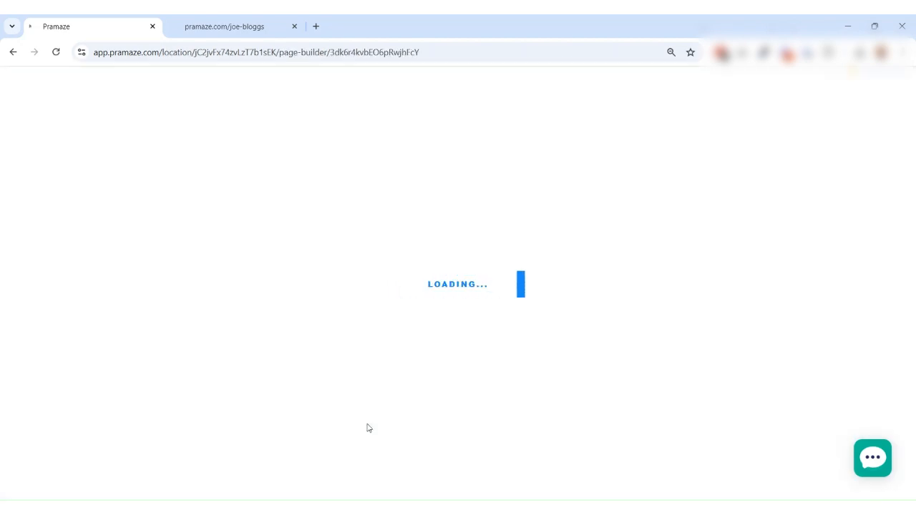
scroll(368, 428, "down", 3)
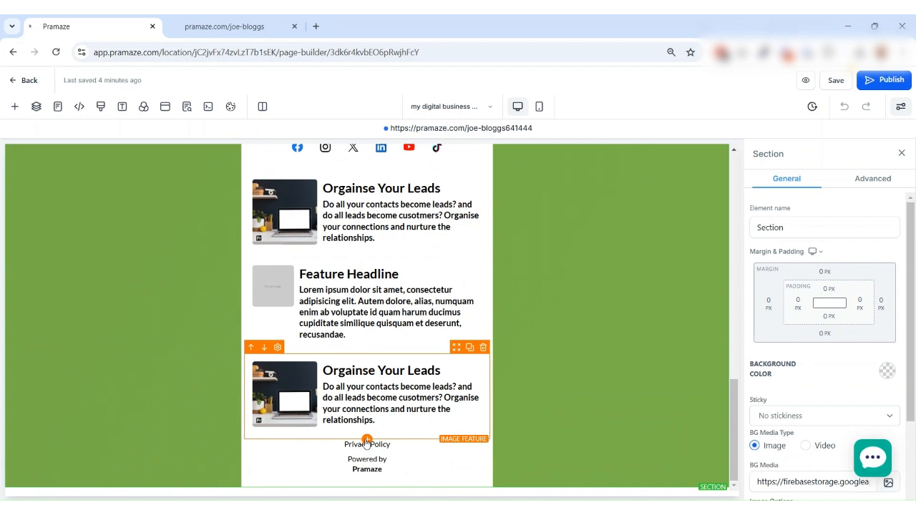
left_click(366, 440)
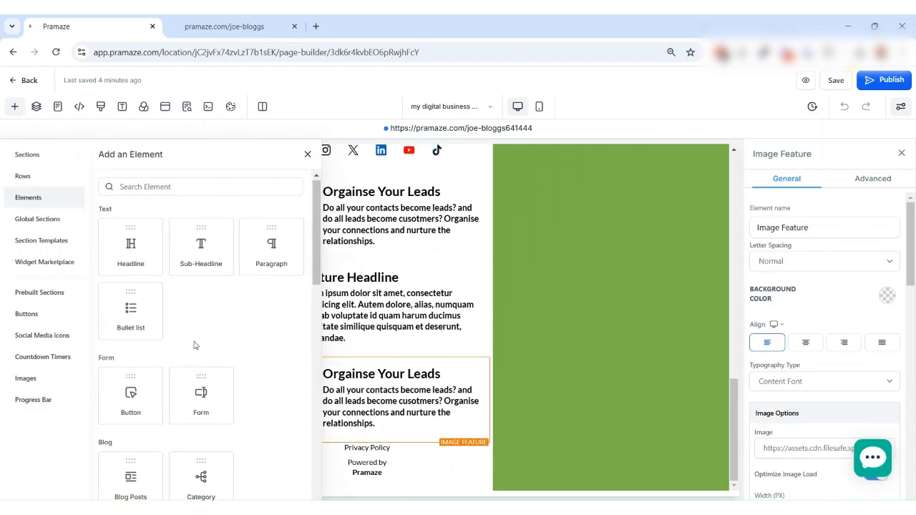
scroll(193, 346, "down", 5)
left_click(271, 337)
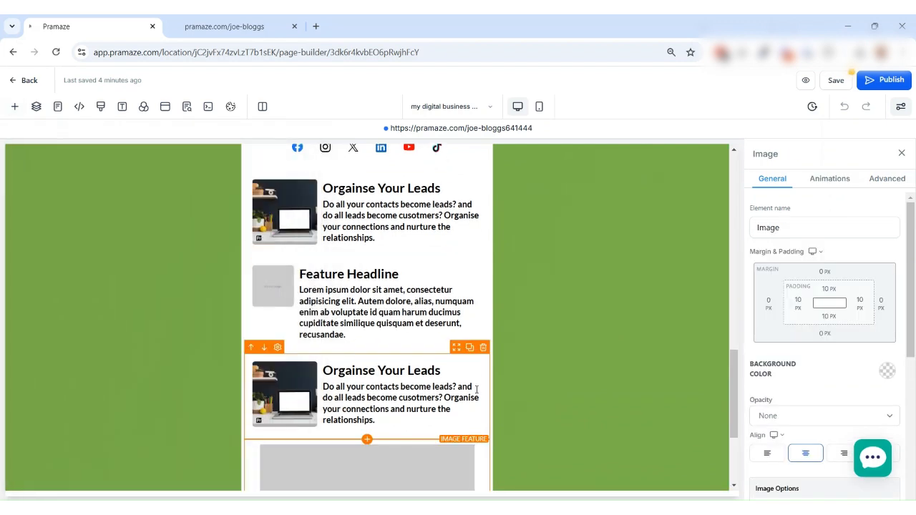
scroll(477, 387, "down", 3)
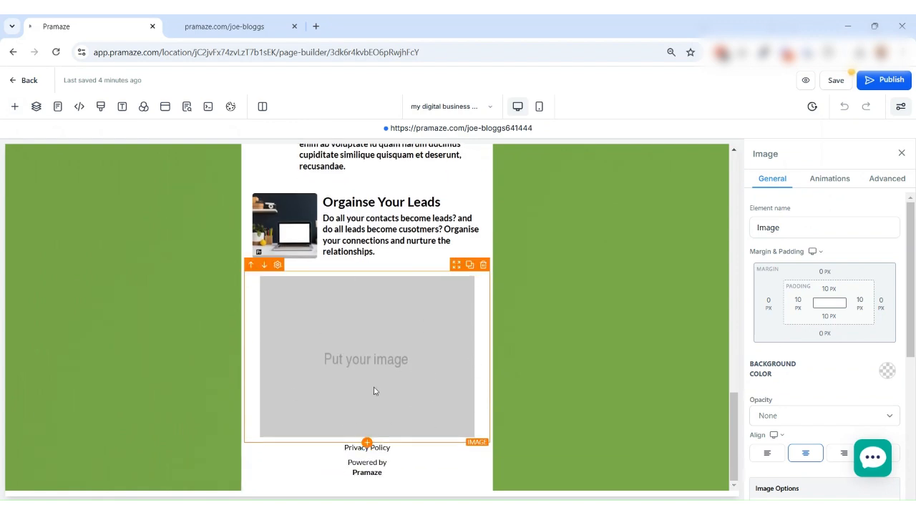
Fill the new image element with the digital business card QR code uploaded to media storage
scroll(839, 311, "down", 2)
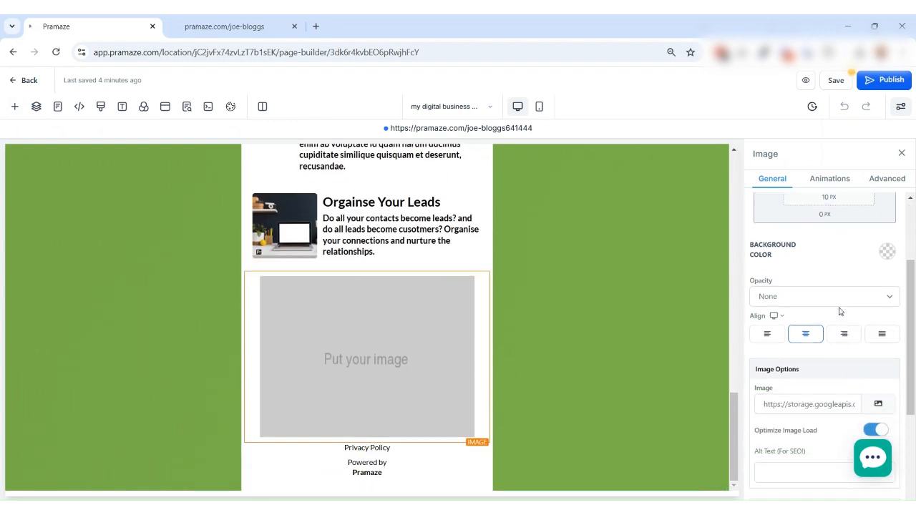
scroll(840, 311, "down", 1)
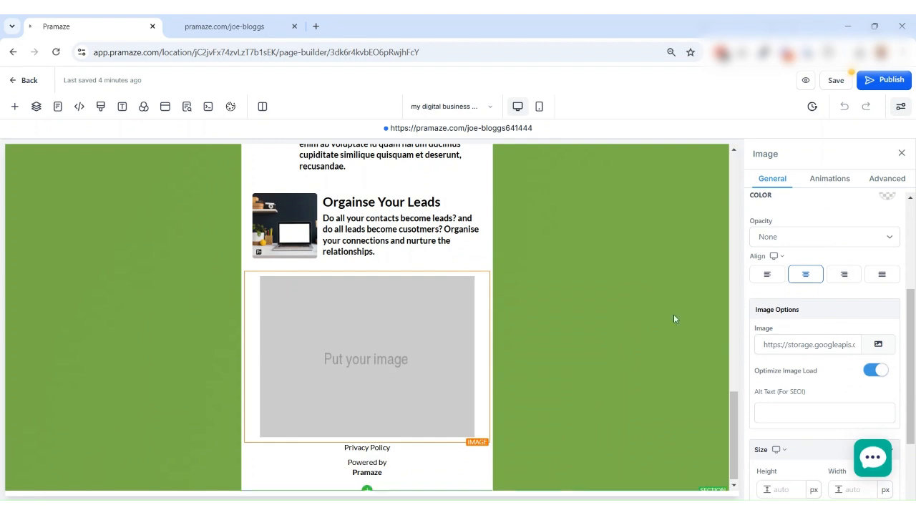
left_click(877, 349)
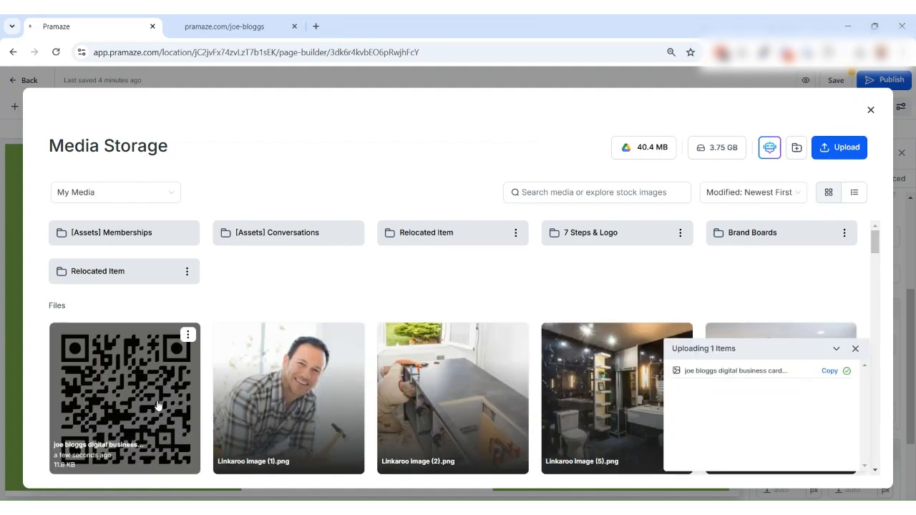
left_click(158, 405)
scroll(410, 362, "down", 1)
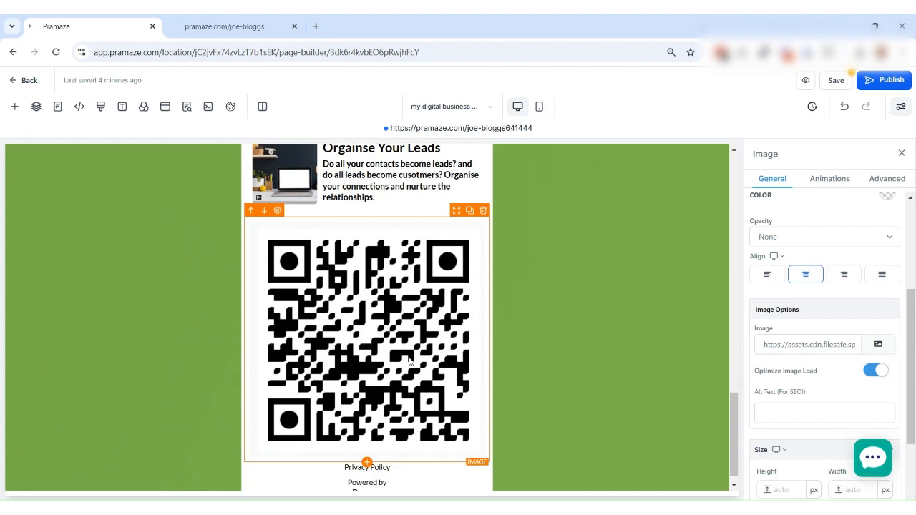
scroll(409, 361, "down", 1)
left_click(516, 355)
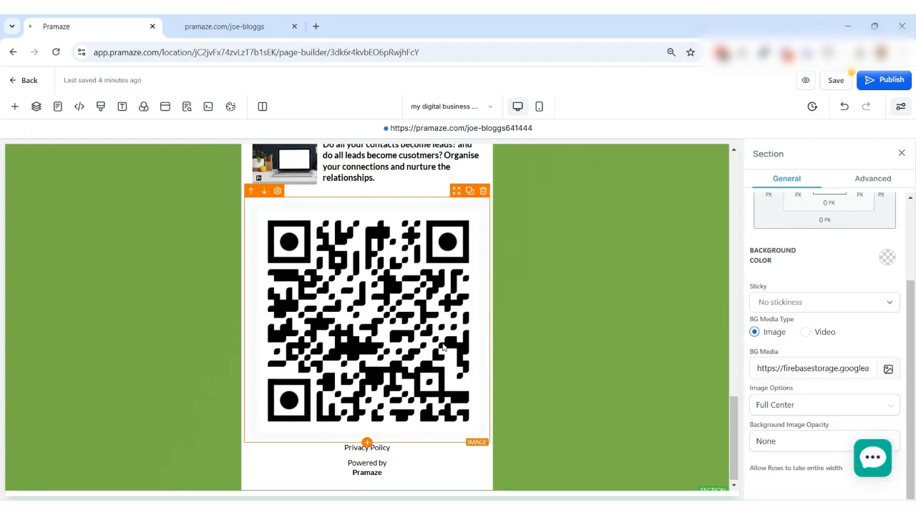
Open the page's popup for editing and add a one-column row to it
scroll(443, 346, "up", 15)
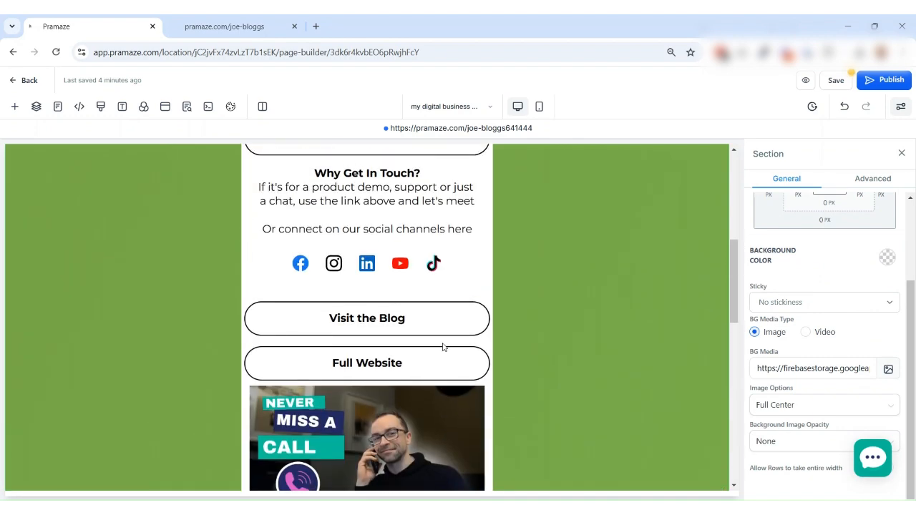
scroll(437, 349, "up", 2)
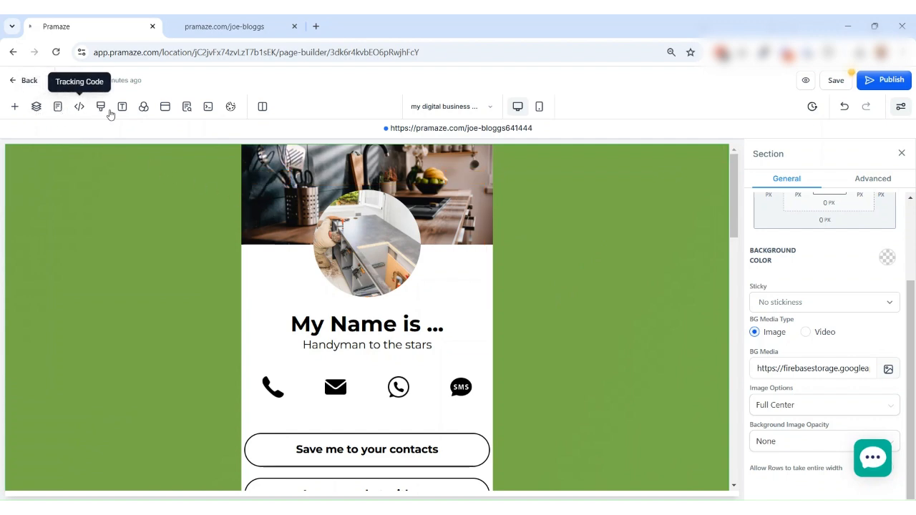
left_click(166, 109)
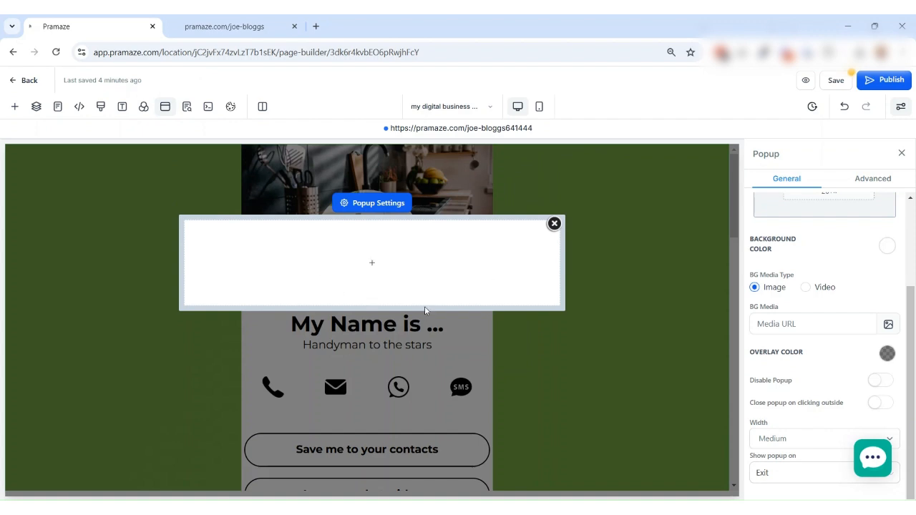
mouse_move(276, 231)
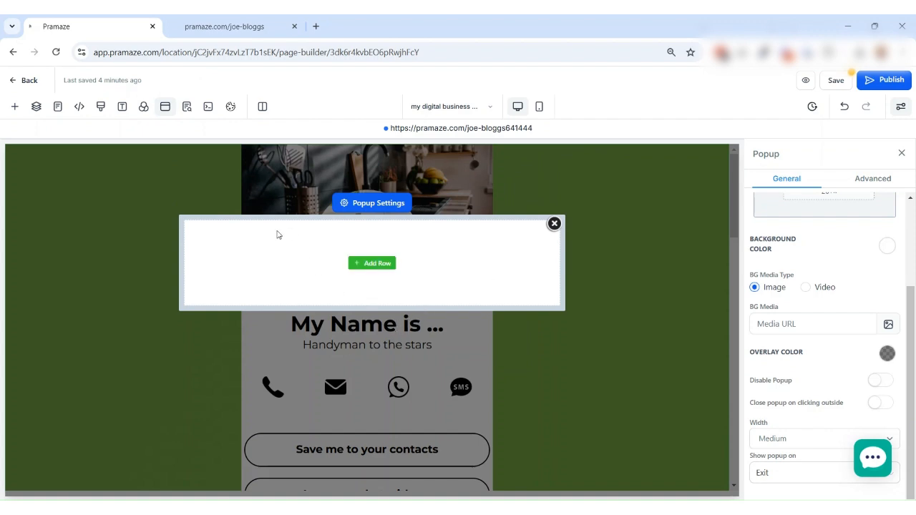
left_click(376, 266)
left_click(170, 214)
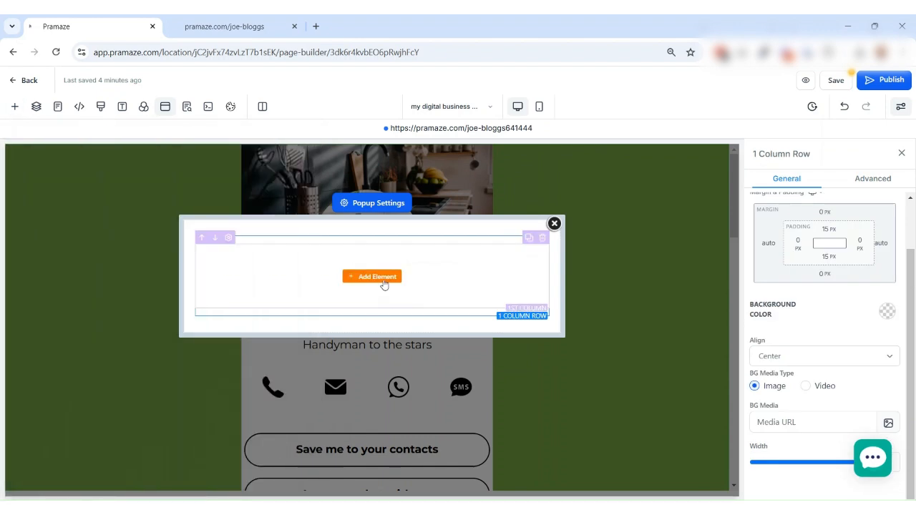
Add an image element to the popup's column and set it to the QR code from media storage
left_click(383, 285)
scroll(217, 380, "down", 3)
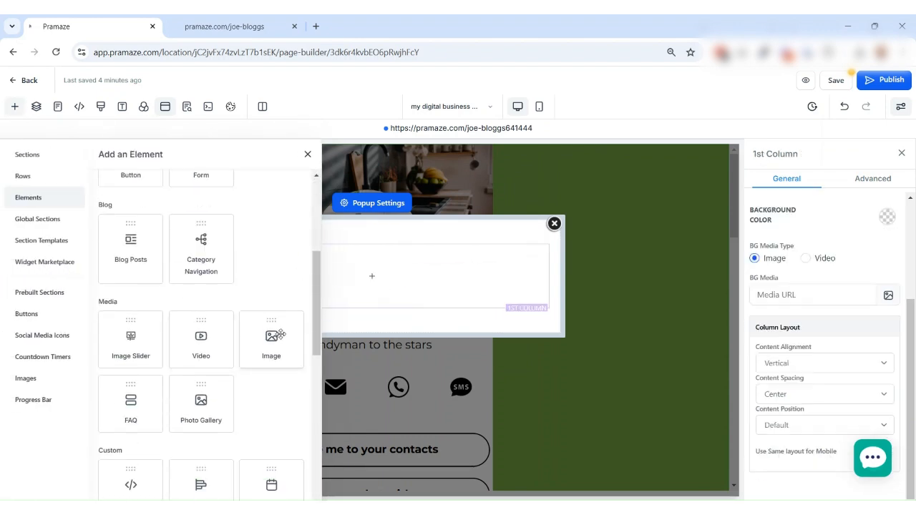
left_click(272, 342)
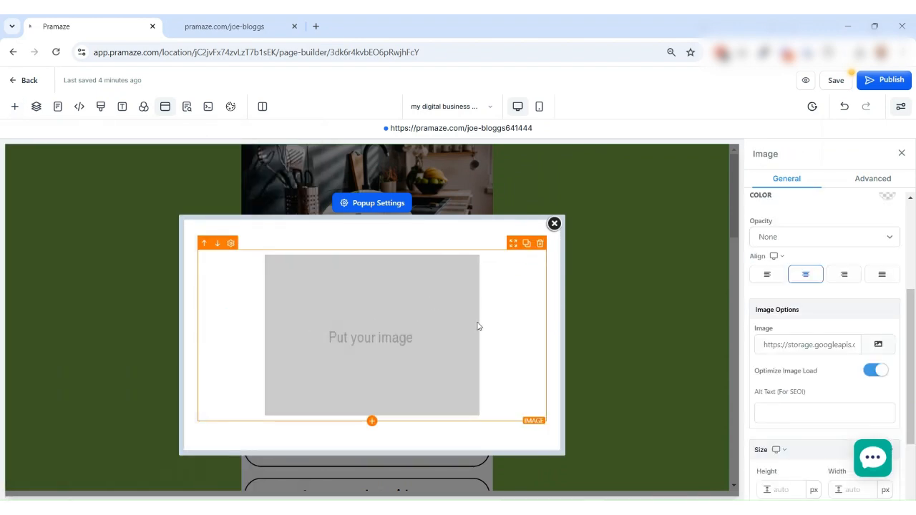
left_click(878, 345)
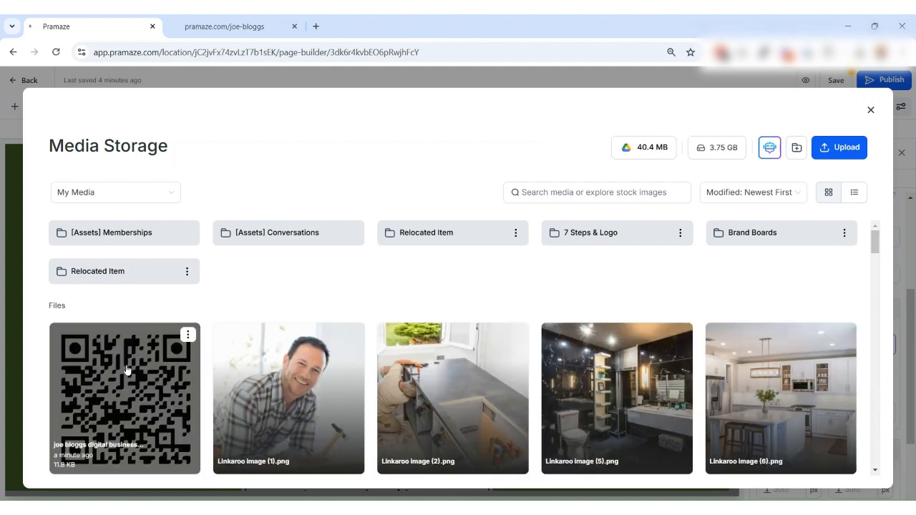
left_click(126, 369)
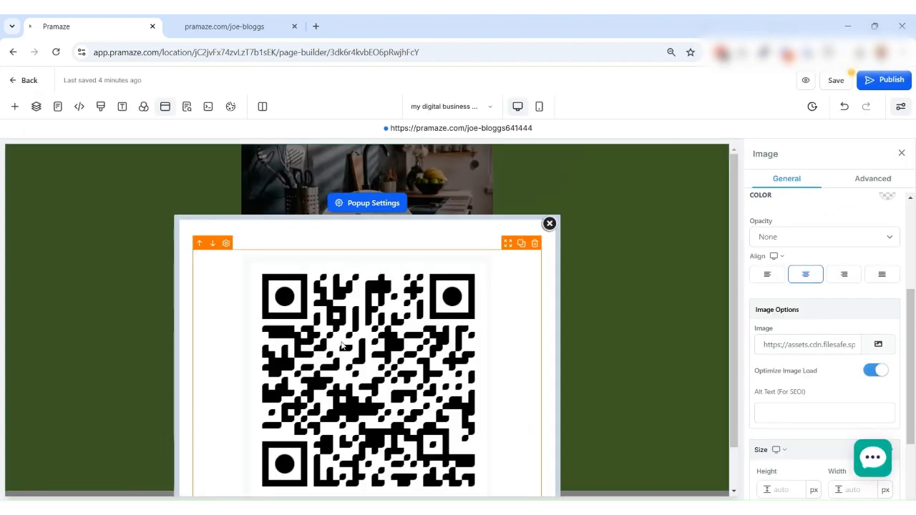
Add the headline "scan to connect" above the popup's QR code and check the popup in mobile mode
left_click(372, 219)
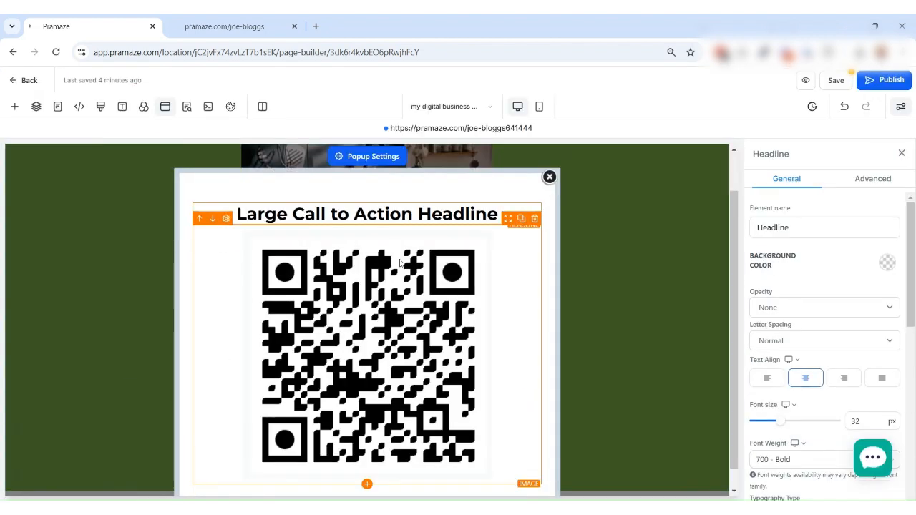
triple_click(372, 214)
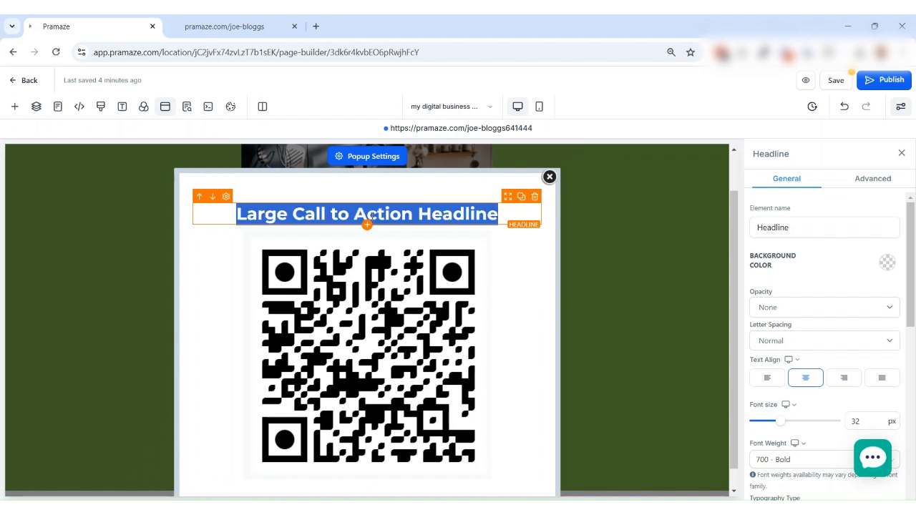
type("scan to connect")
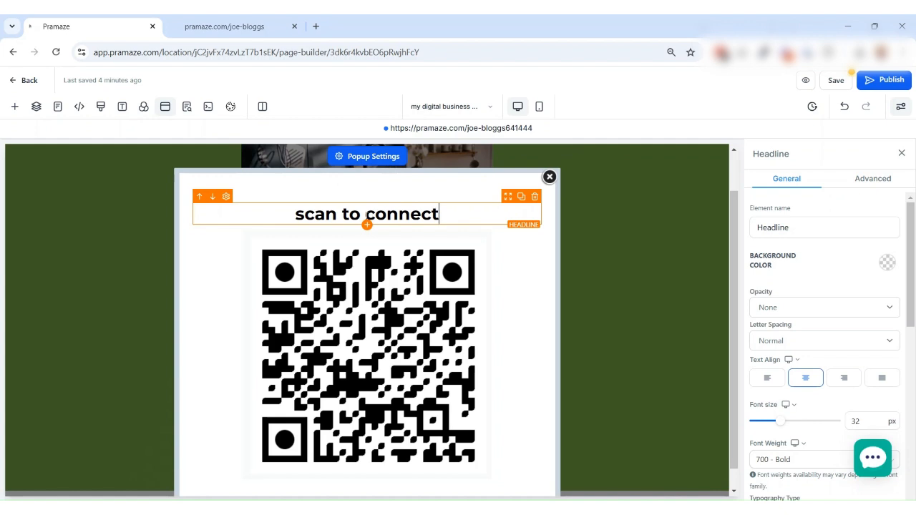
left_click(539, 105)
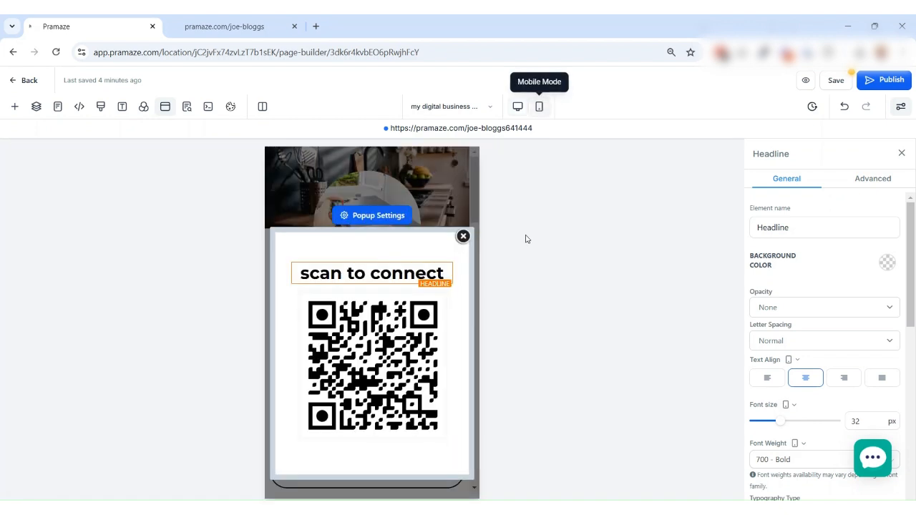
left_click(517, 107)
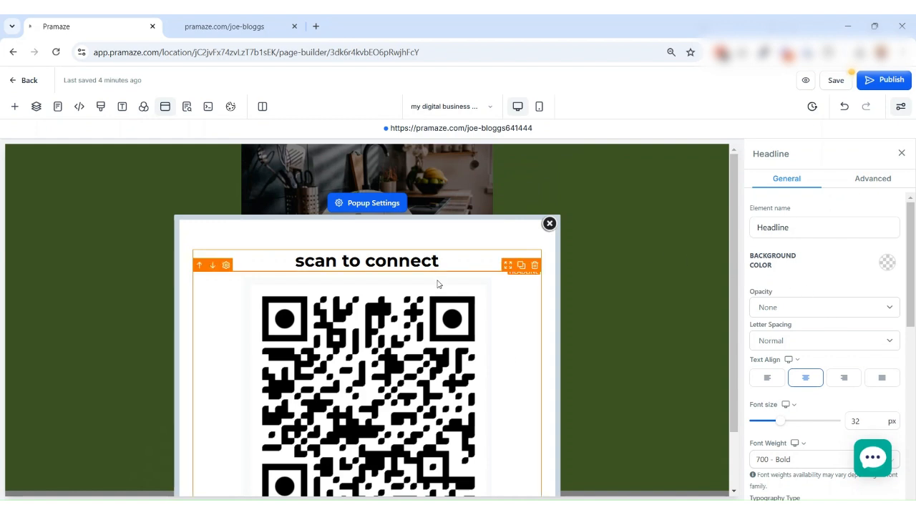
Set the popup's display trigger to None in its settings and close the popup
left_click(367, 207)
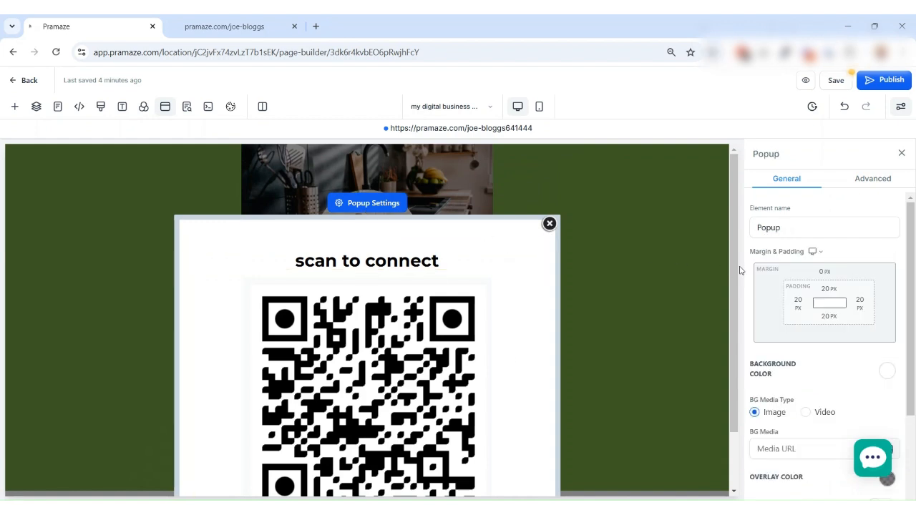
scroll(804, 281, "down", 3)
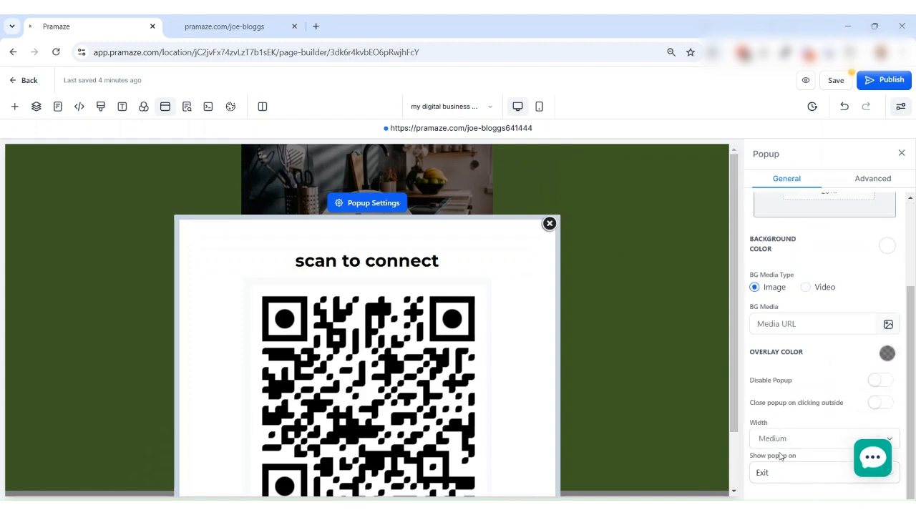
left_click(786, 475)
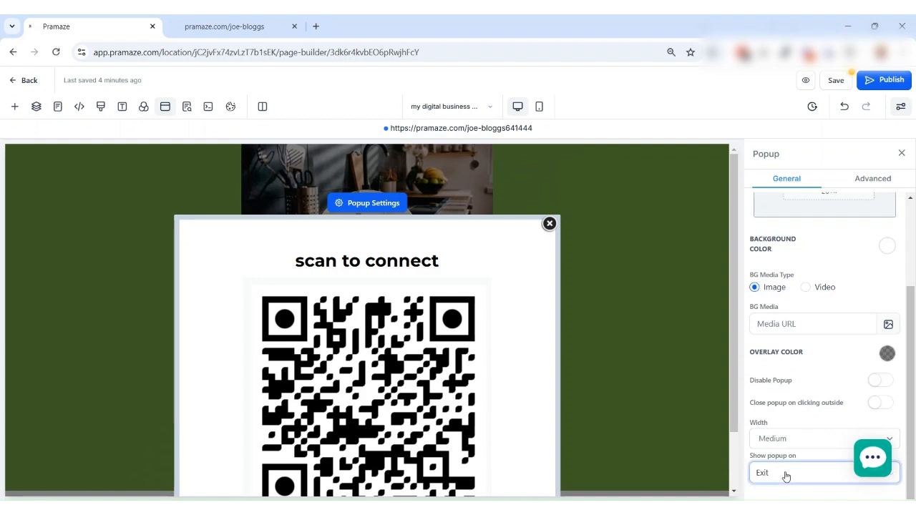
left_click(784, 473)
left_click(766, 448)
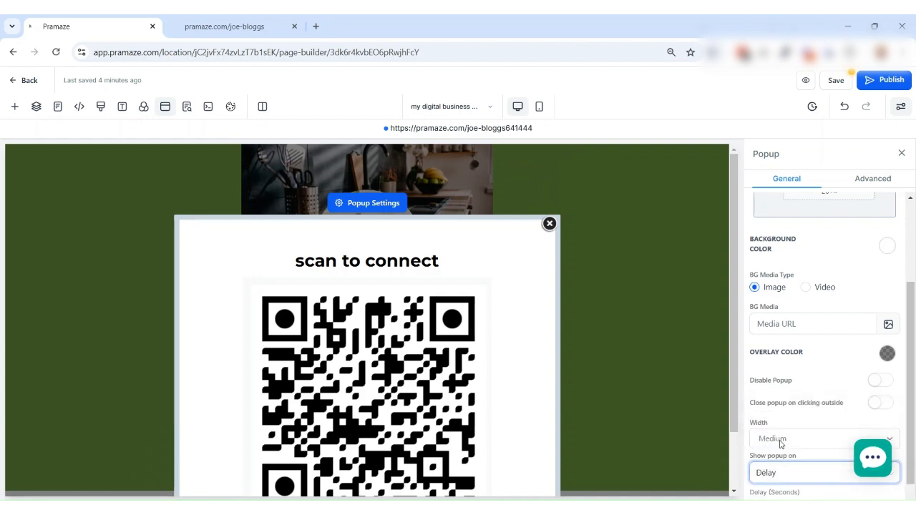
scroll(780, 458, "down", 1)
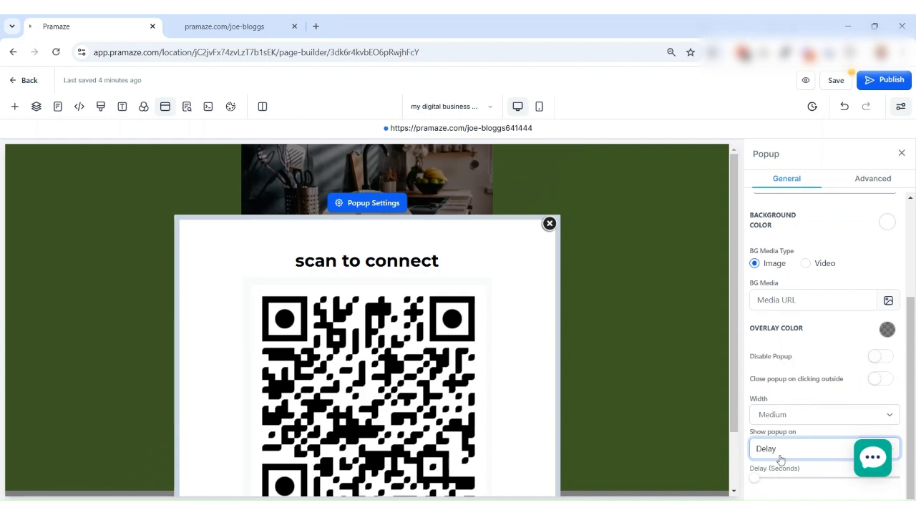
left_click(780, 458)
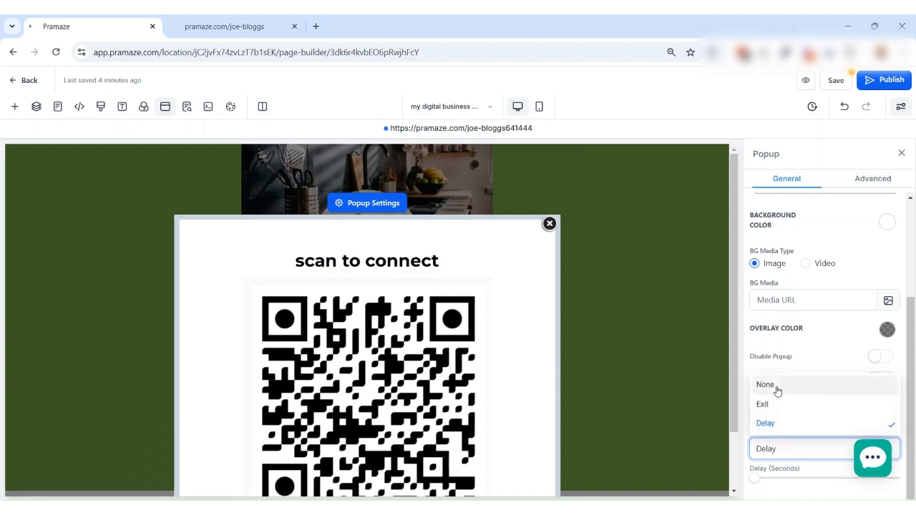
left_click(778, 390)
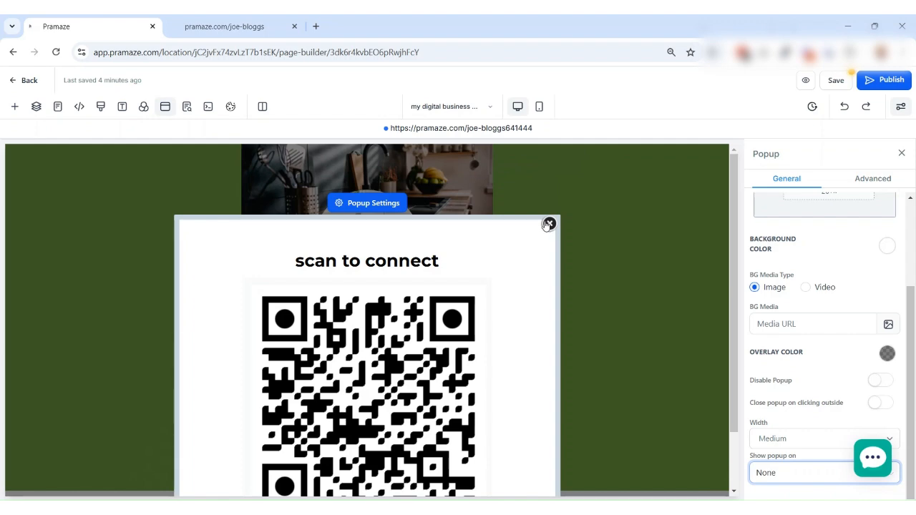
left_click(548, 224)
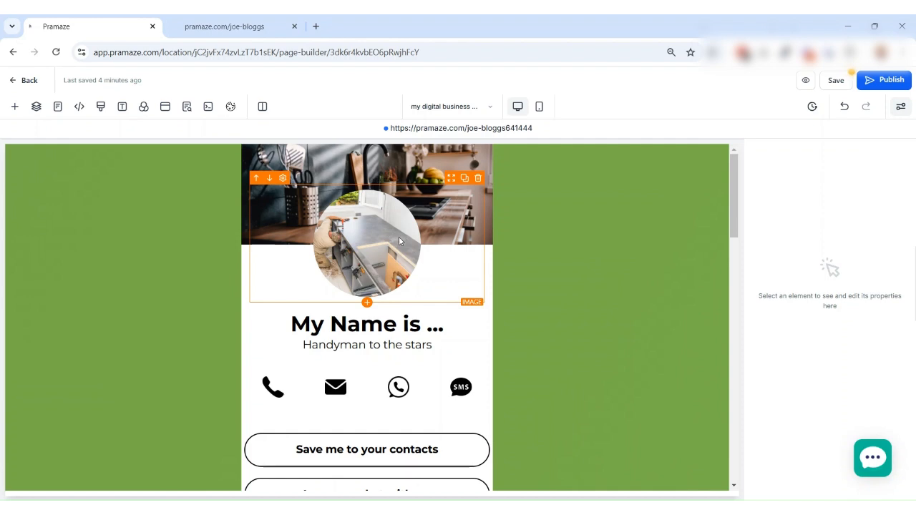
Set the profile image's action to Open popup
left_click(393, 238)
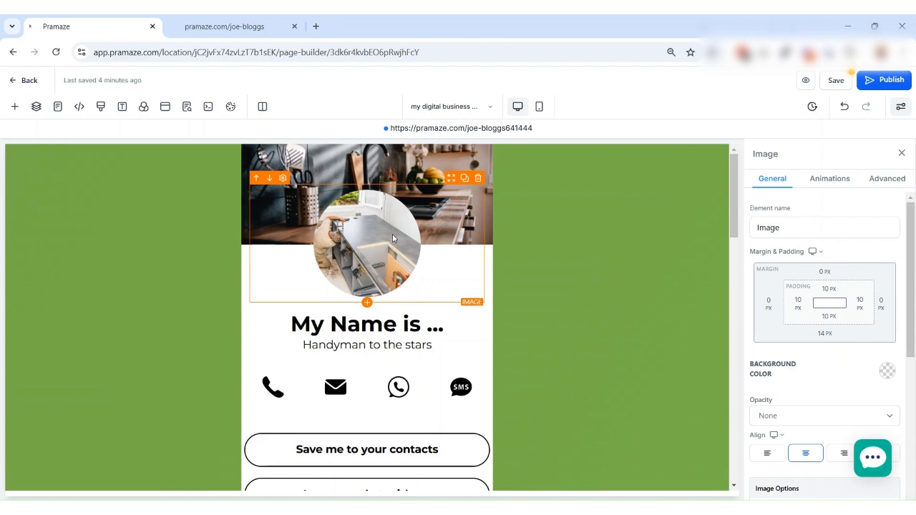
scroll(828, 290, "down", 4)
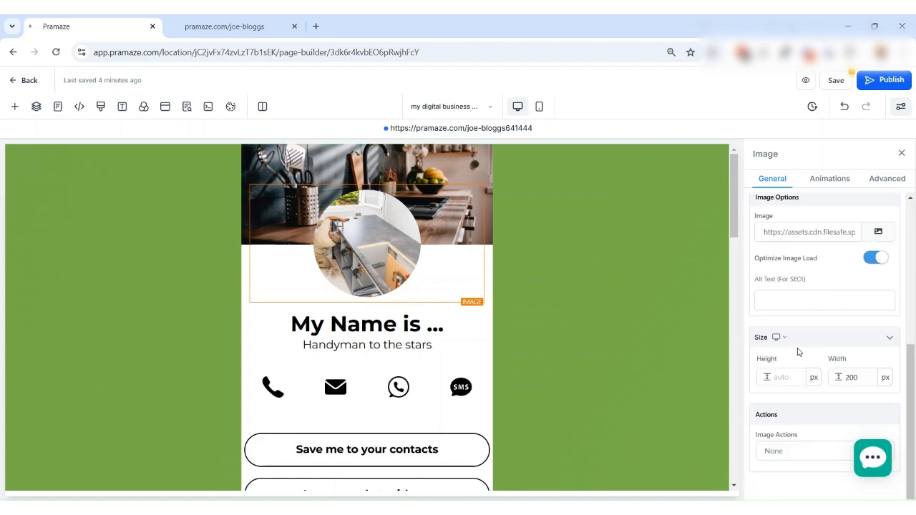
left_click(790, 454)
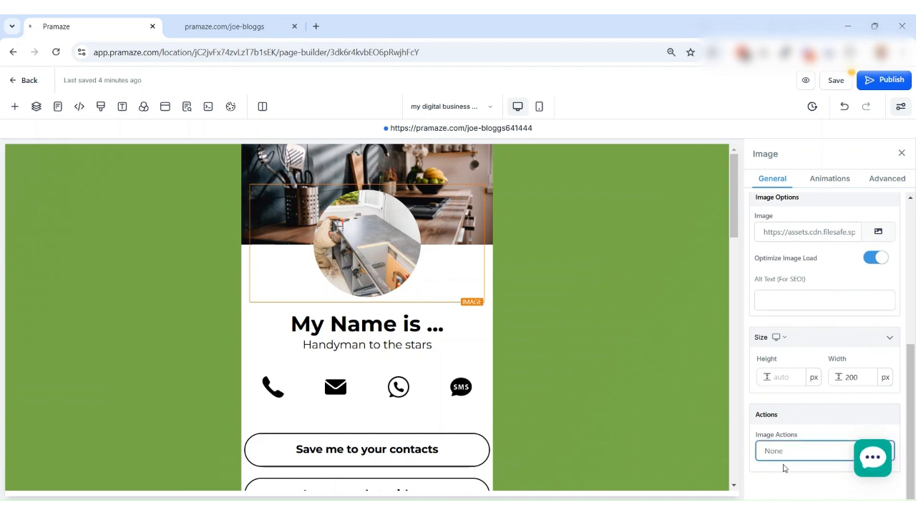
left_click(776, 319)
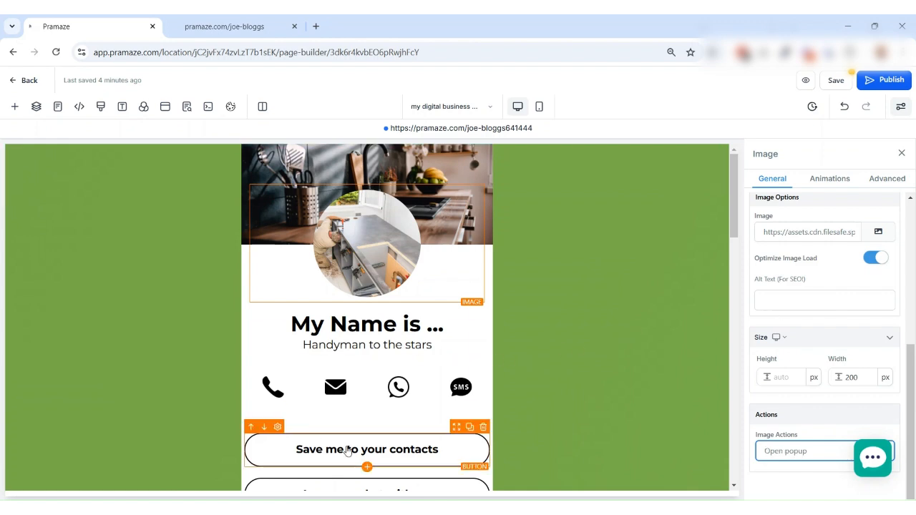
Examine the text and link settings of the "Save me to your contacts" button
left_click(424, 449)
scroll(794, 399, "down", 5)
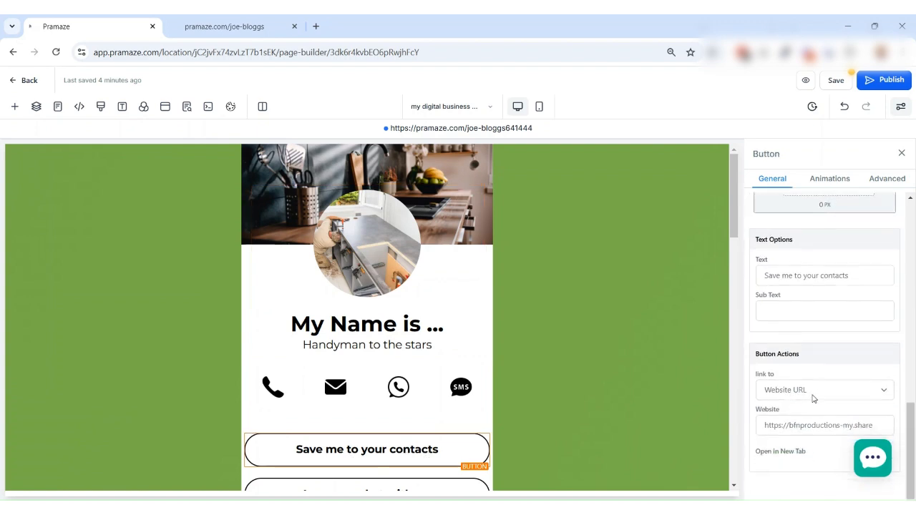
left_click_drag(863, 275, 762, 279)
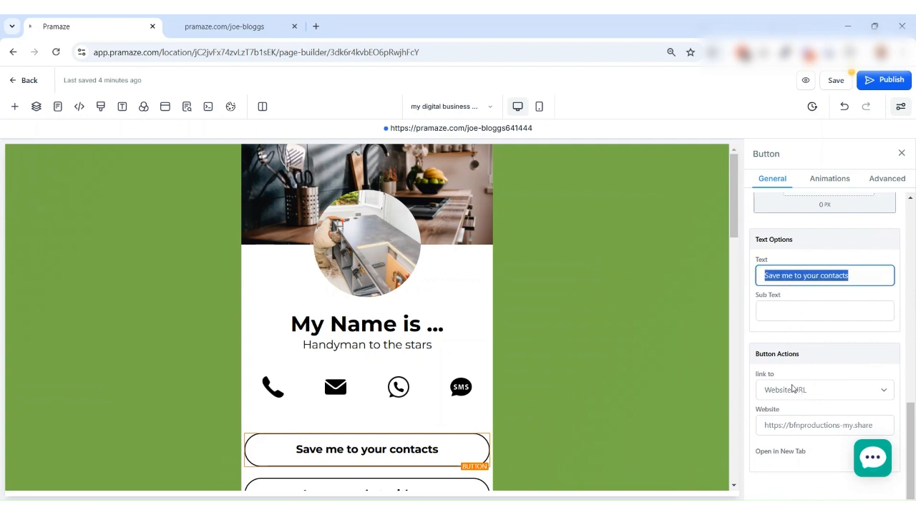
left_click_drag(757, 375, 793, 395)
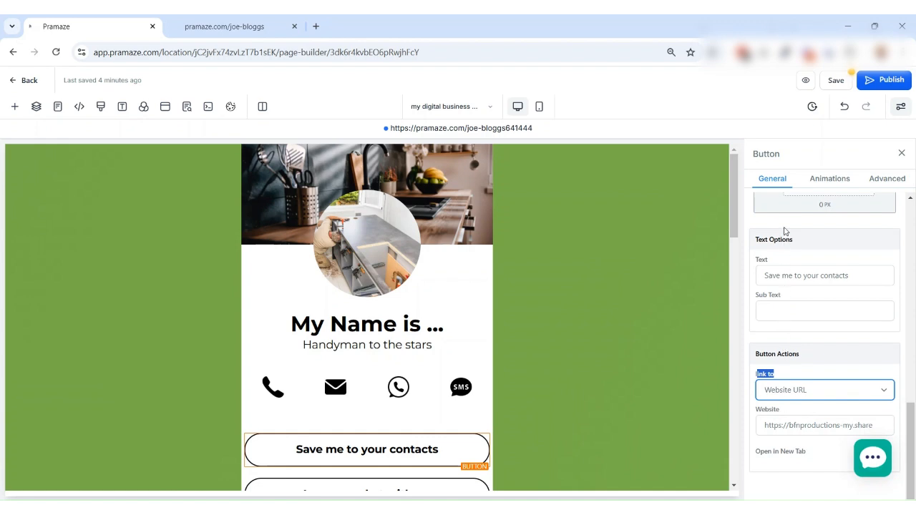
left_click(592, 283)
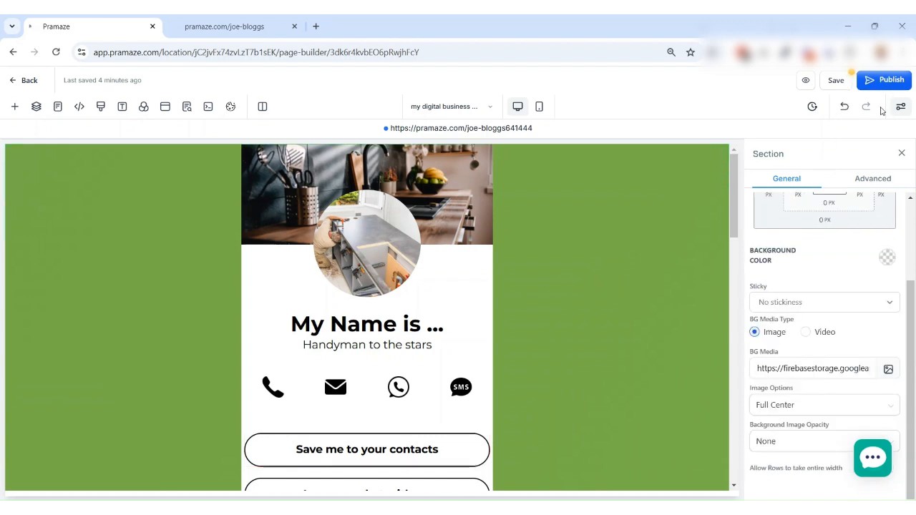
Publish the updated page and open its live version in a new browser tab
left_click(180, 154)
left_click(458, 128)
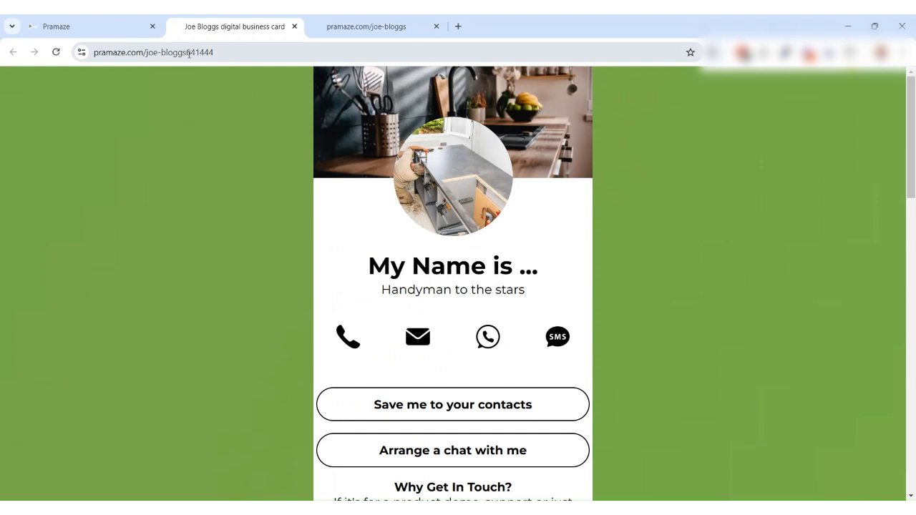
Load the live page from its address without the trailing 641444, and test the profile image's popup and close it
left_click_drag(186, 52, 242, 54)
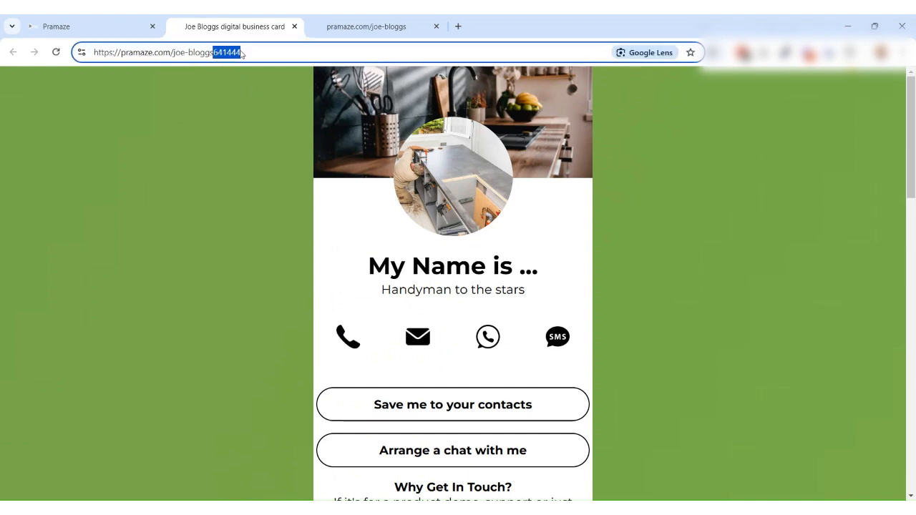
key("BackSpace")
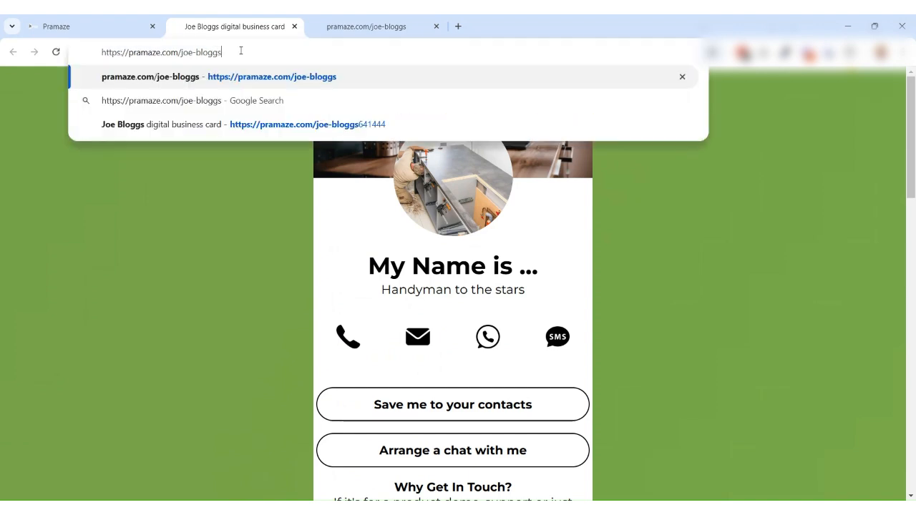
key("Return")
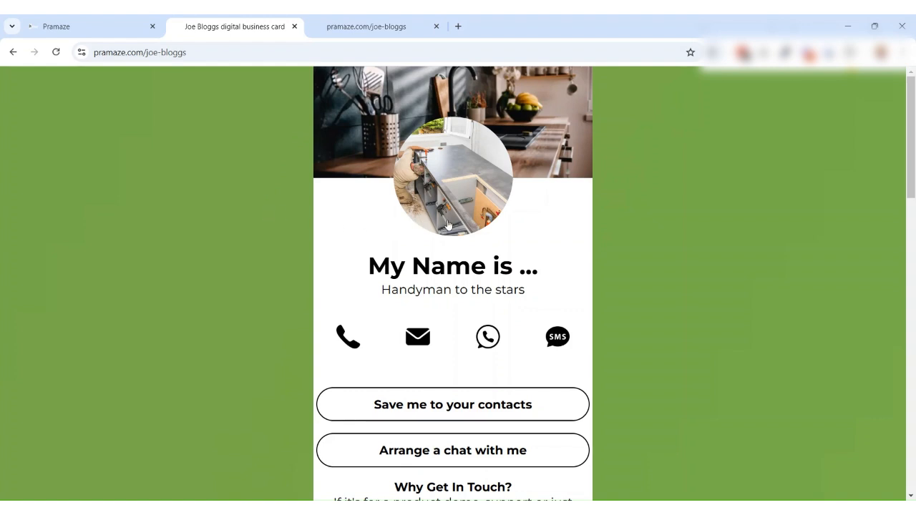
left_click(455, 185)
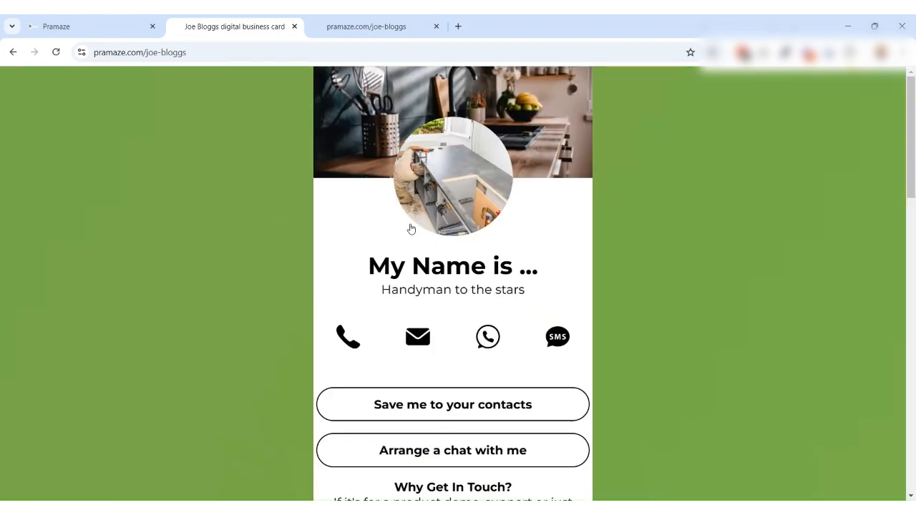
left_click(651, 120)
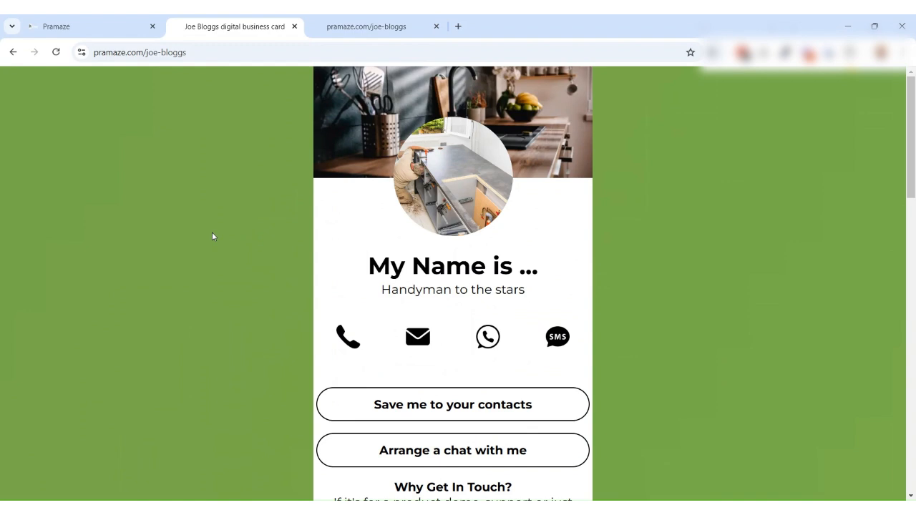